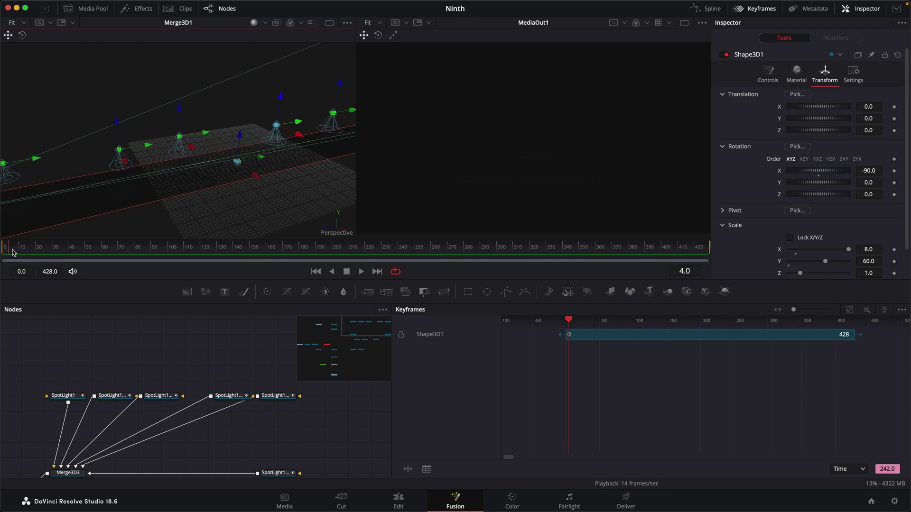
Step: Switch to a single viewer and display the MediaIn1 building image in it
{"action": "left_click_drag", "start_coordinate": [10, 257], "coordinate": [668, 255]}
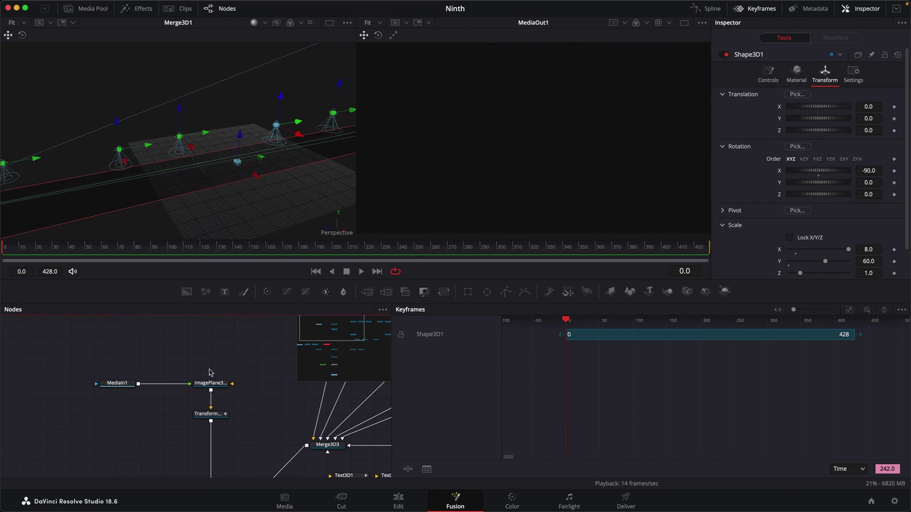
{"action": "left_click", "coordinate": [684, 22]}
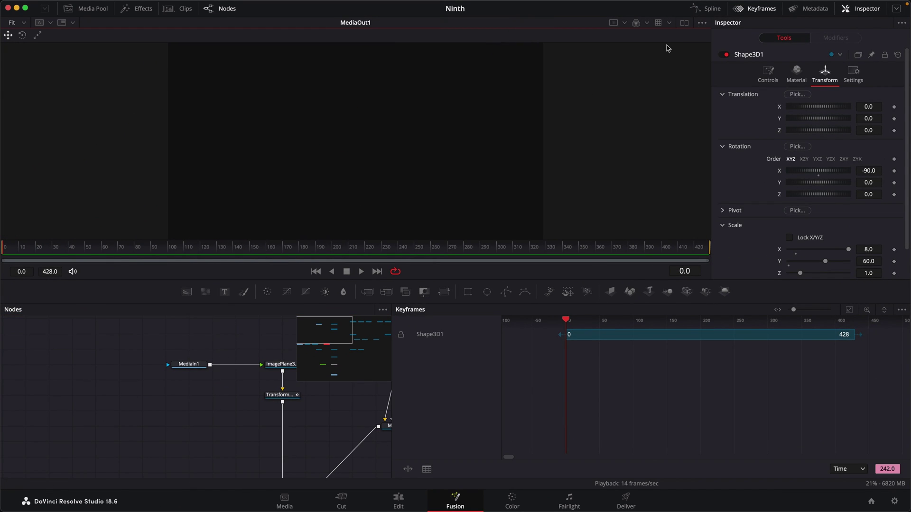
{"action": "left_click_drag", "start_coordinate": [189, 365], "coordinate": [351, 147]}
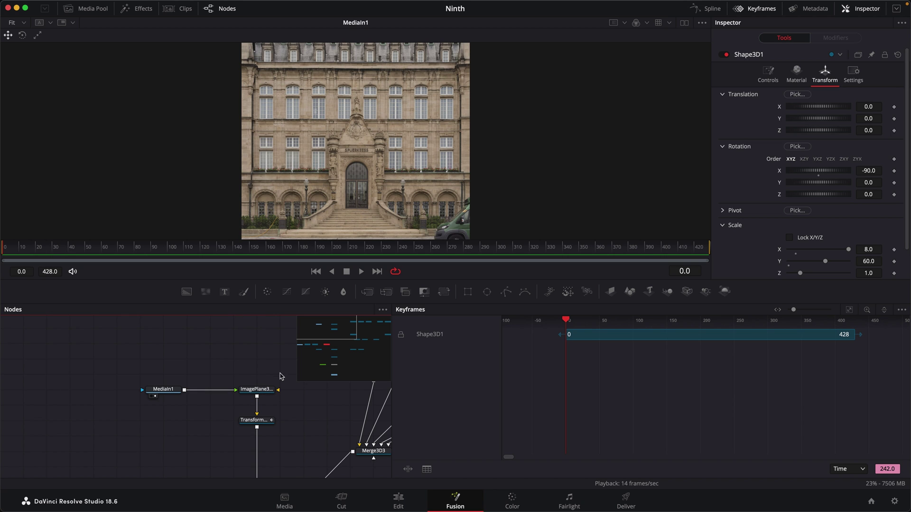
Step: Move MediaIn1 and its ImagePlane3D node away from the transform node and paste two copies of the pair
{"action": "left_click_drag", "start_coordinate": [281, 377], "coordinate": [133, 409]}
{"action": "left_click_drag", "start_coordinate": [260, 393], "coordinate": [116, 375]}
{"action": "left_click", "coordinate": [162, 391]}
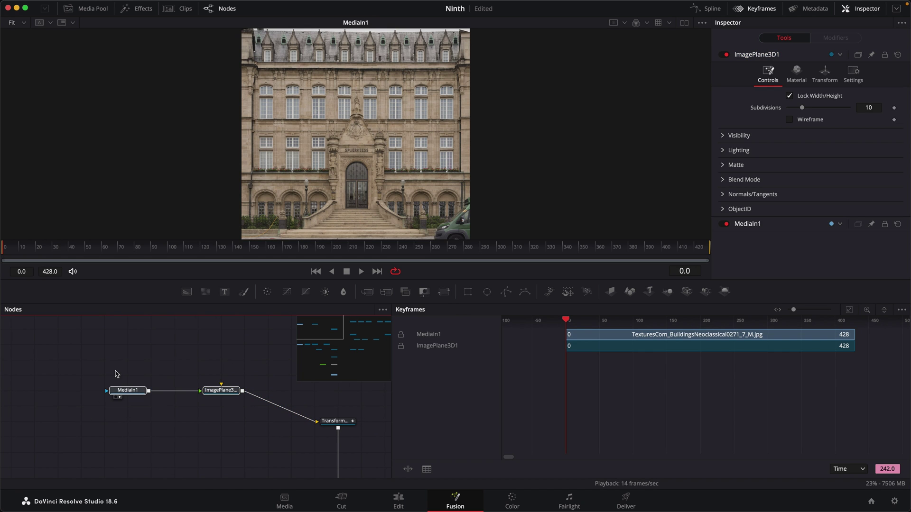
{"action": "key", "text": "super+c"}
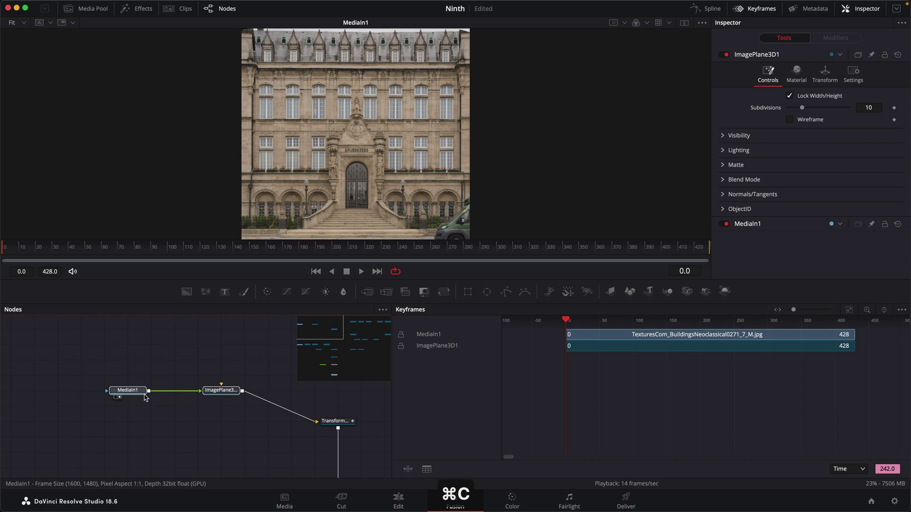
{"action": "left_click", "coordinate": [169, 355]}
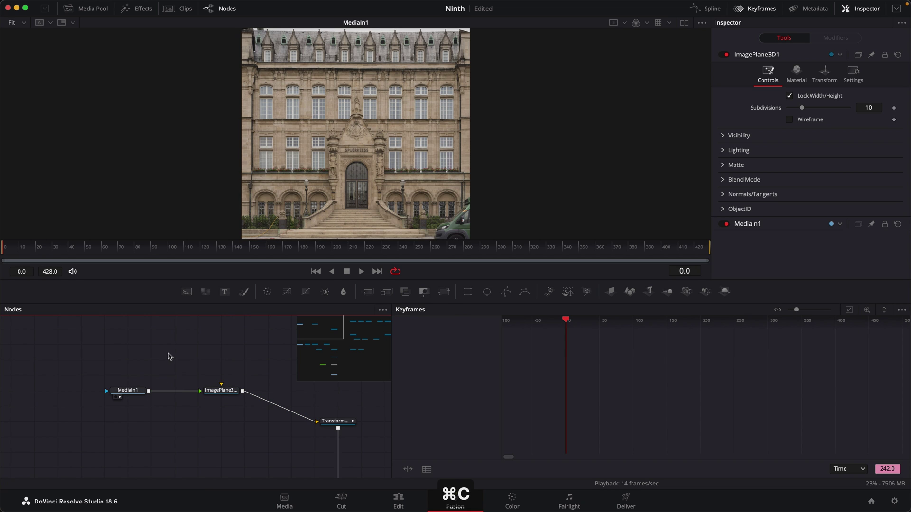
{"action": "key", "text": "super+v"}
{"action": "left_click", "coordinate": [180, 337]}
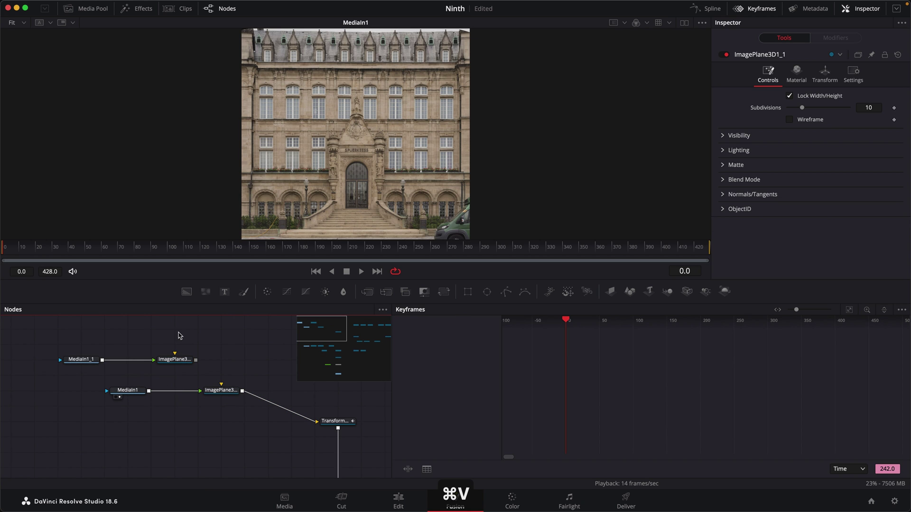
{"action": "key", "text": "super+v"}
Step: Line up the two copied MediaIn and ImagePlane3D pairs in rows above the originals
{"action": "left_click_drag", "start_coordinate": [207, 327], "coordinate": [55, 376]}
{"action": "left_click_drag", "start_coordinate": [189, 369], "coordinate": [235, 369]}
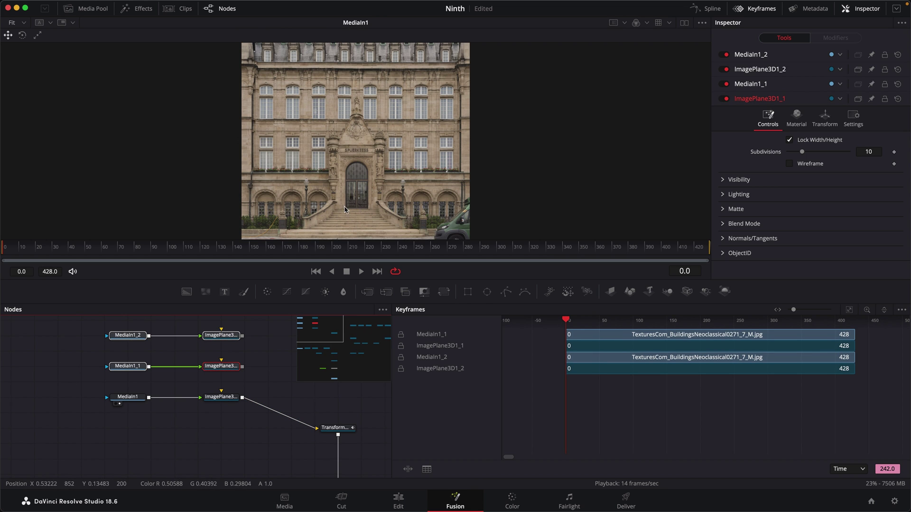
{"action": "left_click", "coordinate": [129, 369]}
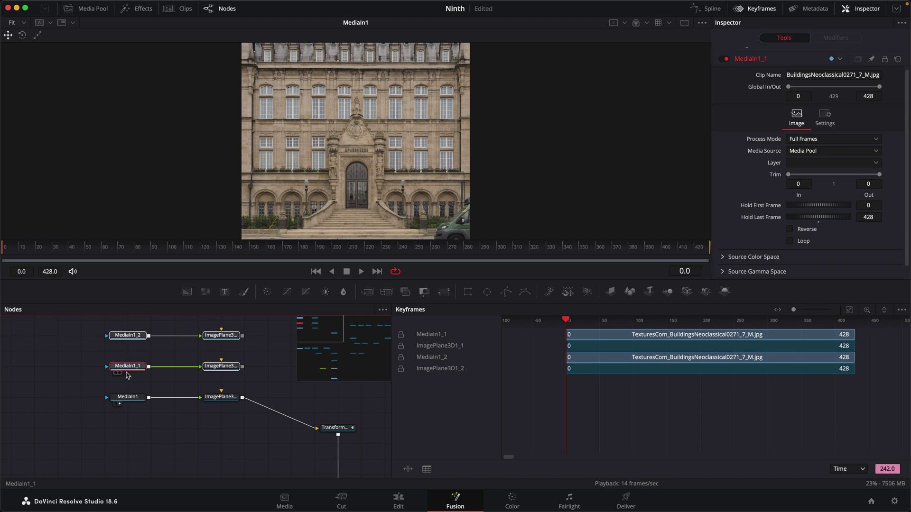
{"action": "left_click", "coordinate": [129, 397]}
{"action": "left_click", "coordinate": [102, 349]}
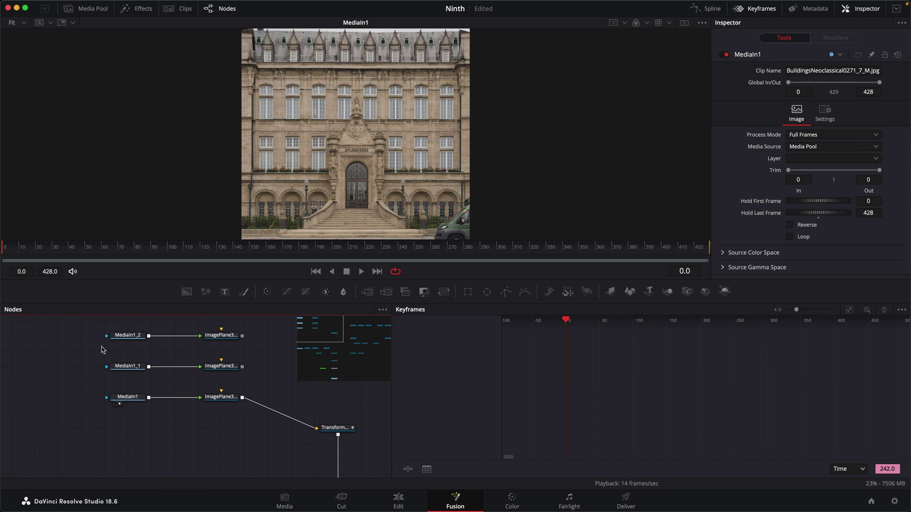
Step: Insert a Merge3D between the original ImagePlane3D and the transform node, and connect both copied image planes to it
{"action": "left_click_drag", "start_coordinate": [264, 407], "coordinate": [252, 412]}
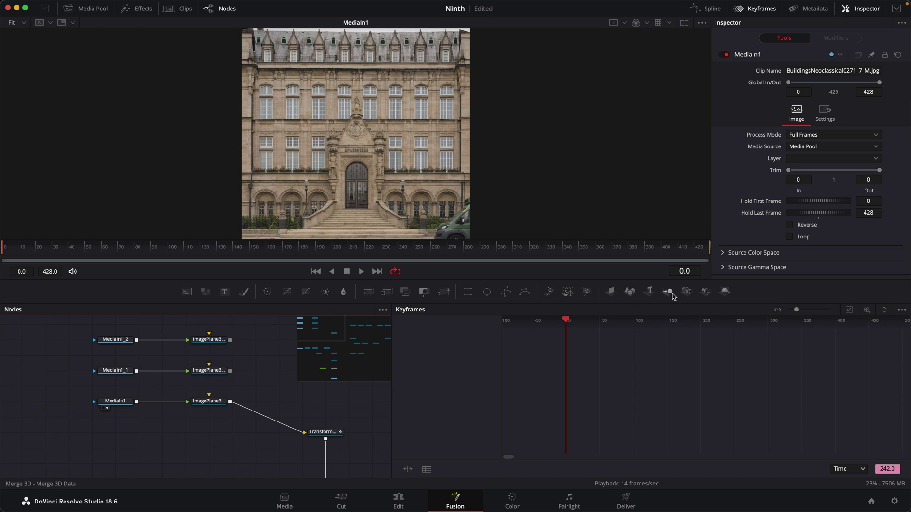
{"action": "left_click_drag", "start_coordinate": [344, 400], "coordinate": [285, 405]}
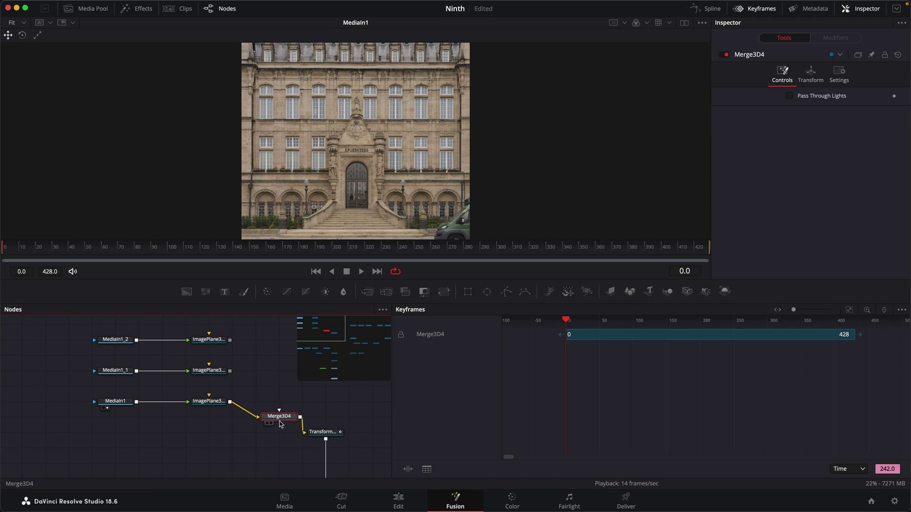
{"action": "left_click_drag", "start_coordinate": [230, 370], "coordinate": [280, 397]}
{"action": "left_click_drag", "start_coordinate": [230, 339], "coordinate": [288, 395]}
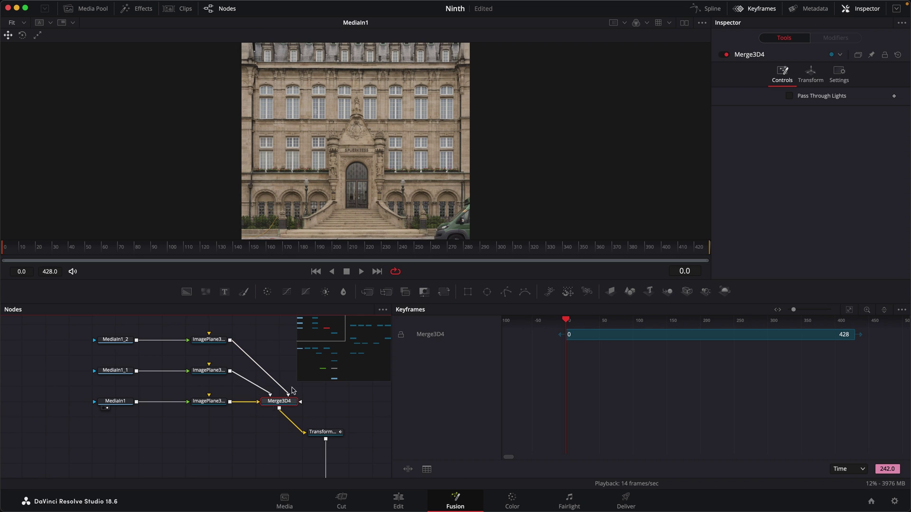
Step: Add a Rectangle mask to MediaIn1_2 and display the masked image in the viewer
{"action": "left_click", "coordinate": [115, 342]}
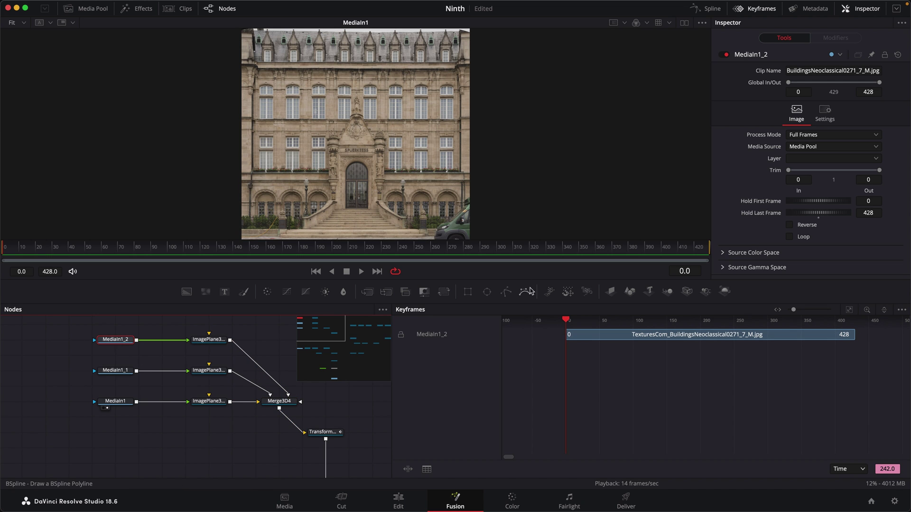
{"action": "left_click_drag", "start_coordinate": [471, 297], "coordinate": [71, 340]}
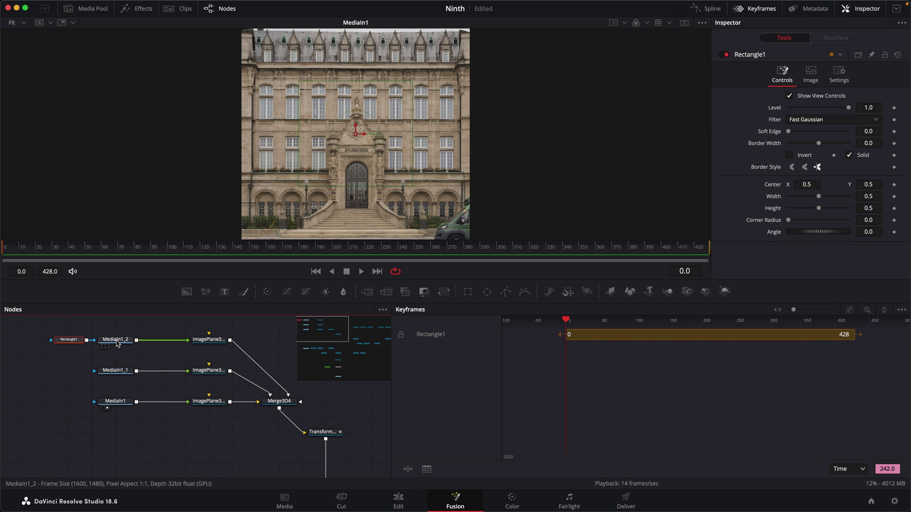
{"action": "key", "text": "2"}
Step: Center the rectangle mask on the entrance door at about X 0.505, Y 0.216
{"action": "scroll", "coordinate": [376, 184], "scroll_direction": "up", "scroll_amount": 4}
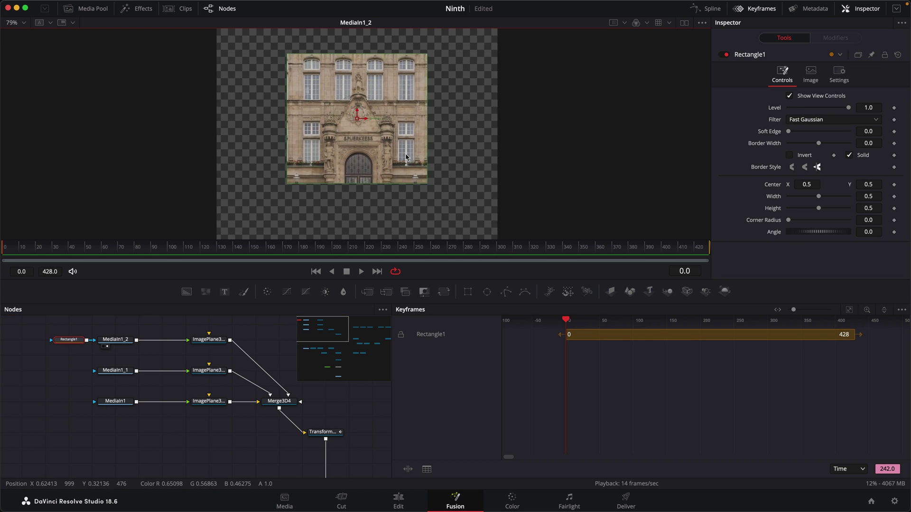
{"action": "left_click_drag", "start_coordinate": [348, 92], "coordinate": [344, 193]}
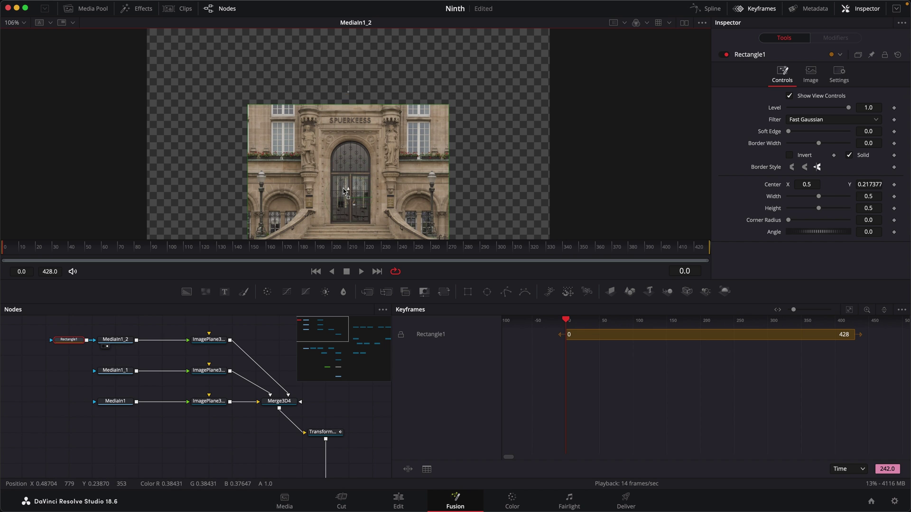
{"action": "scroll", "coordinate": [412, 167], "scroll_direction": "up", "scroll_amount": 3}
{"action": "scroll", "coordinate": [412, 167], "scroll_direction": "up", "scroll_amount": 4}
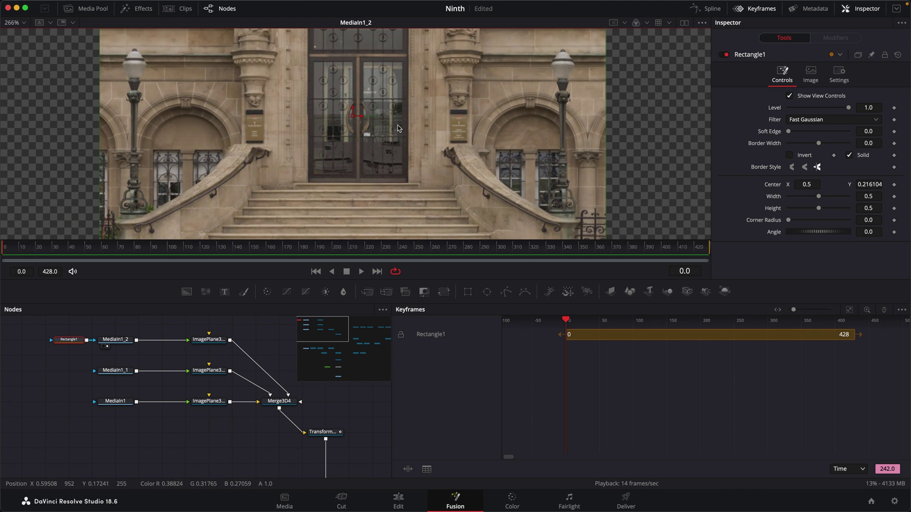
{"action": "left_click_drag", "start_coordinate": [362, 118], "coordinate": [368, 118]}
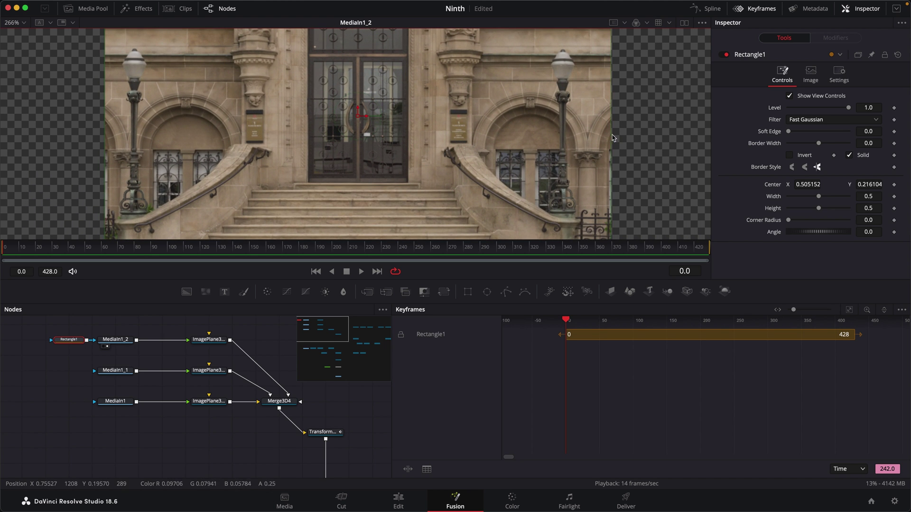
Step: Shrink the rectangle mask to fit the double doors, about 0.098 wide and 0.134 high, centered at about Y 0.212
{"action": "left_click_drag", "start_coordinate": [611, 138], "coordinate": [408, 127]}
{"action": "left_click_drag", "start_coordinate": [335, 76], "coordinate": [346, 148]}
{"action": "left_click_drag", "start_coordinate": [382, 77], "coordinate": [372, 153]}
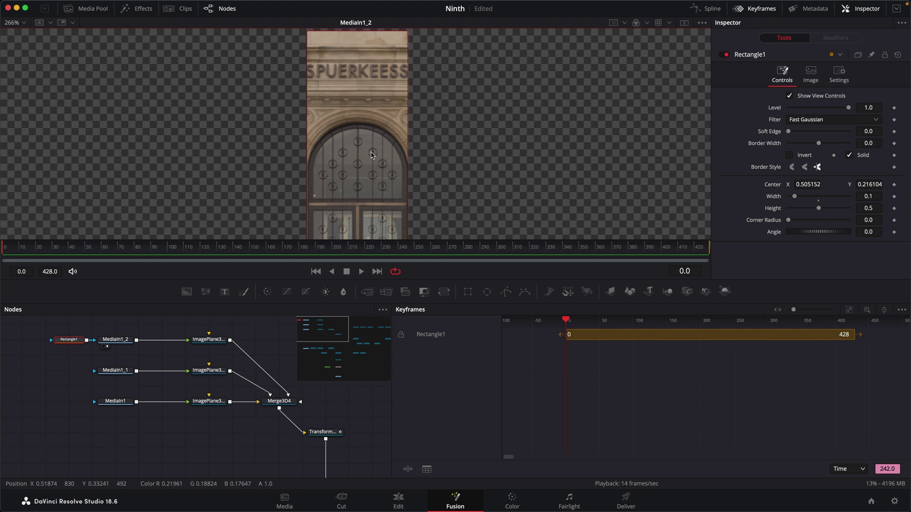
{"action": "left_click_drag", "start_coordinate": [384, 65], "coordinate": [416, 93]}
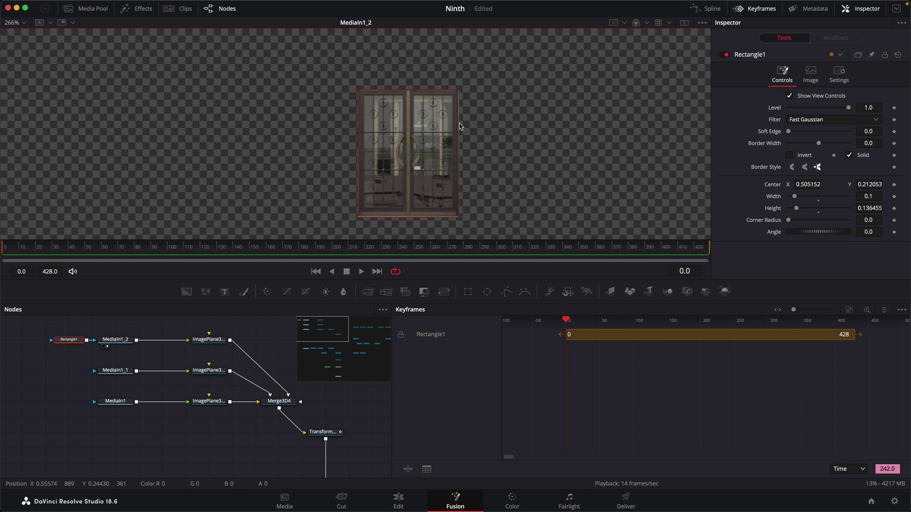
{"action": "left_click_drag", "start_coordinate": [459, 165], "coordinate": [458, 165]}
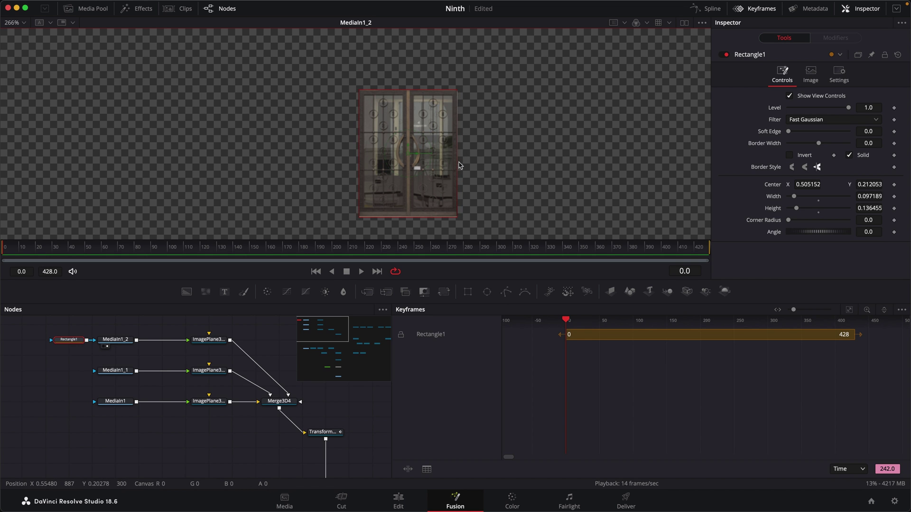
{"action": "left_click_drag", "start_coordinate": [429, 218], "coordinate": [429, 216]}
{"action": "left_click_drag", "start_coordinate": [411, 91], "coordinate": [412, 90]}
Step: Duplicate the Rectangle1 mask node and connect the copy to MediaIn1_1 as its mask
{"action": "left_click_drag", "start_coordinate": [73, 340], "coordinate": [50, 340]}
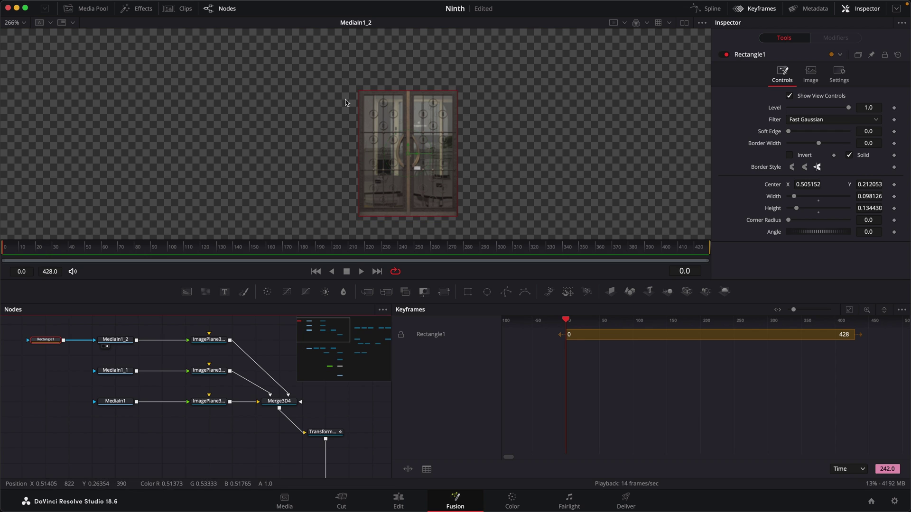
{"action": "mouse_move", "coordinate": [49, 348]}
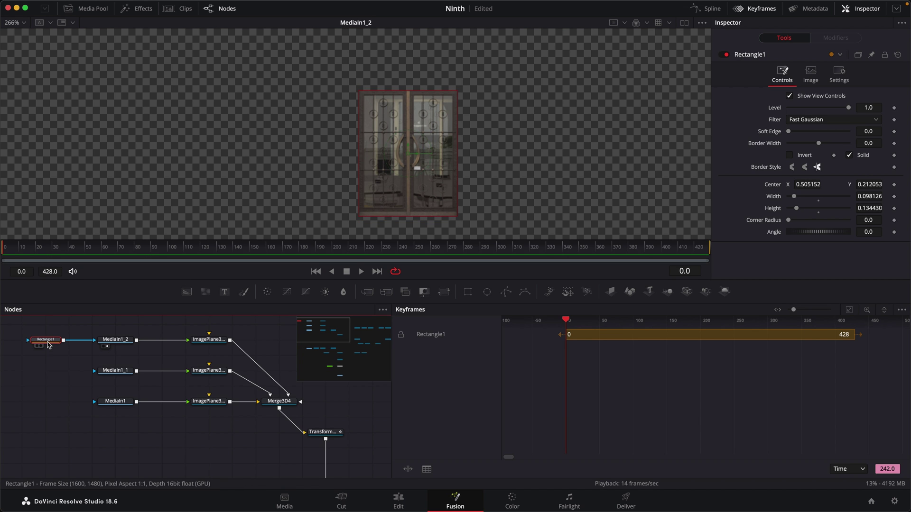
{"action": "key", "text": "super+c"}
{"action": "left_click", "coordinate": [48, 377]}
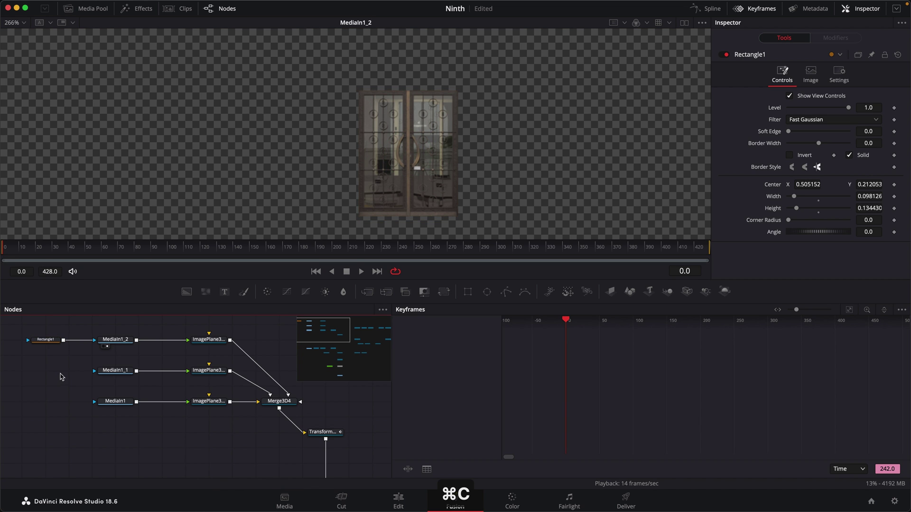
{"action": "key", "text": "super+v"}
{"action": "left_click_drag", "start_coordinate": [63, 371], "coordinate": [110, 374]}
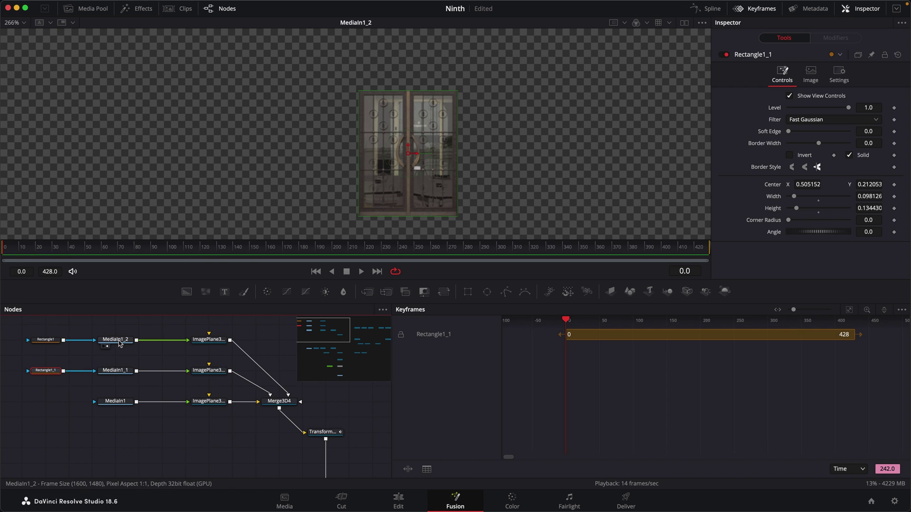
Step: Invert the Rectangle1 mask on MediaIn1_2 to cut the doors out of the facade
{"action": "left_click", "coordinate": [119, 343]}
{"action": "left_click", "coordinate": [46, 340]}
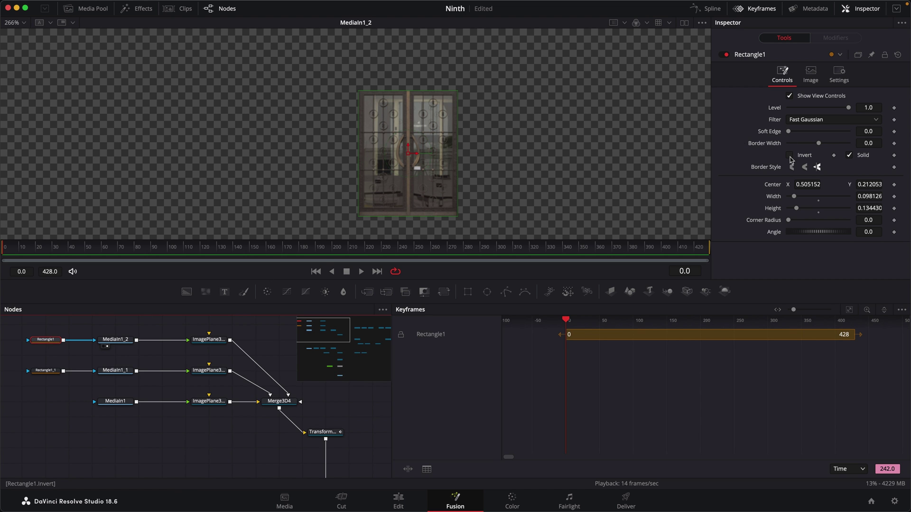
{"action": "left_click", "coordinate": [790, 156]}
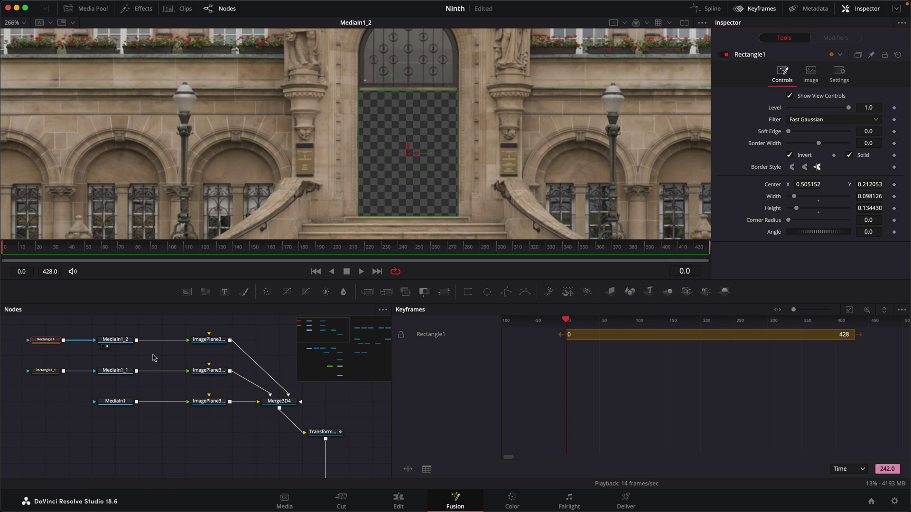
{"action": "key", "text": "super+z"}
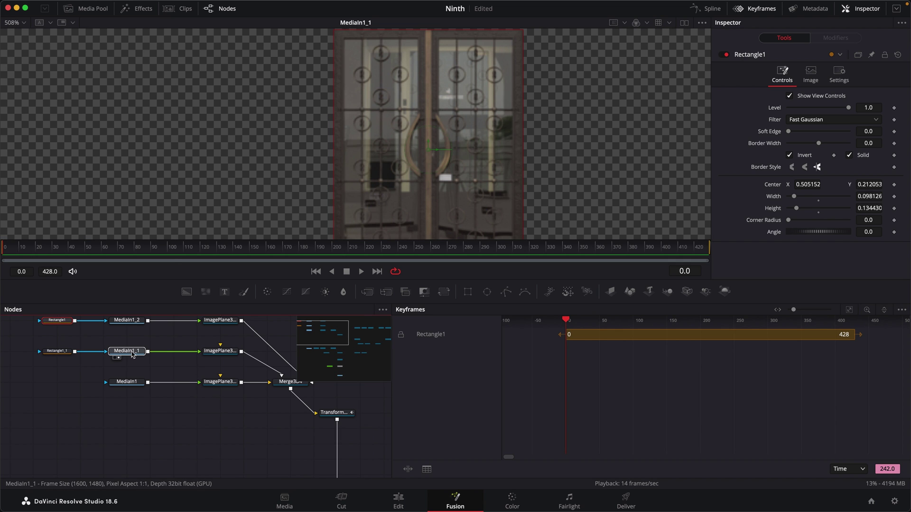
Step: Narrow the Rectangle1_1 mask to the left door leaf, about 0.047 wide and centered at about X 0.480
{"action": "left_click", "coordinate": [63, 351]}
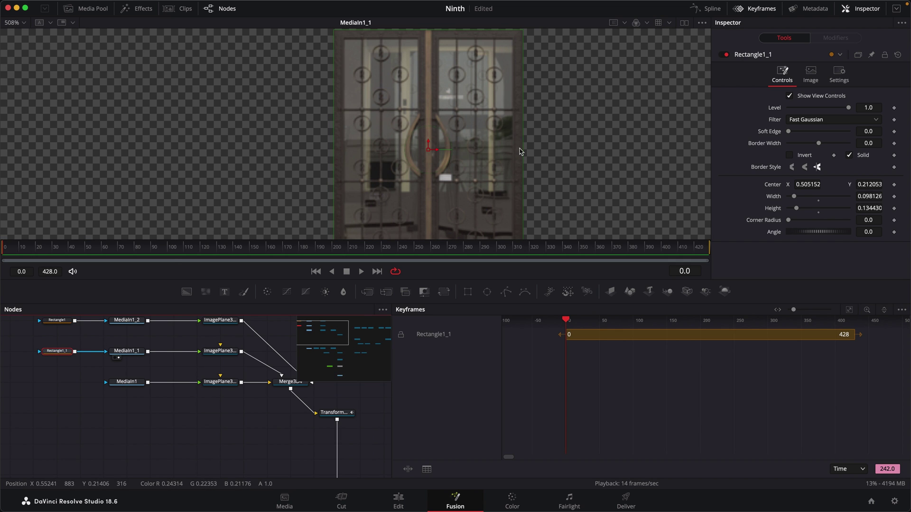
{"action": "left_click_drag", "start_coordinate": [524, 152], "coordinate": [388, 150]}
{"action": "left_click_drag", "start_coordinate": [428, 155], "coordinate": [425, 157]}
{"action": "left_click_drag", "start_coordinate": [418, 142], "coordinate": [378, 157]}
{"action": "scroll", "coordinate": [327, 46], "scroll_direction": "down", "scroll_amount": 4}
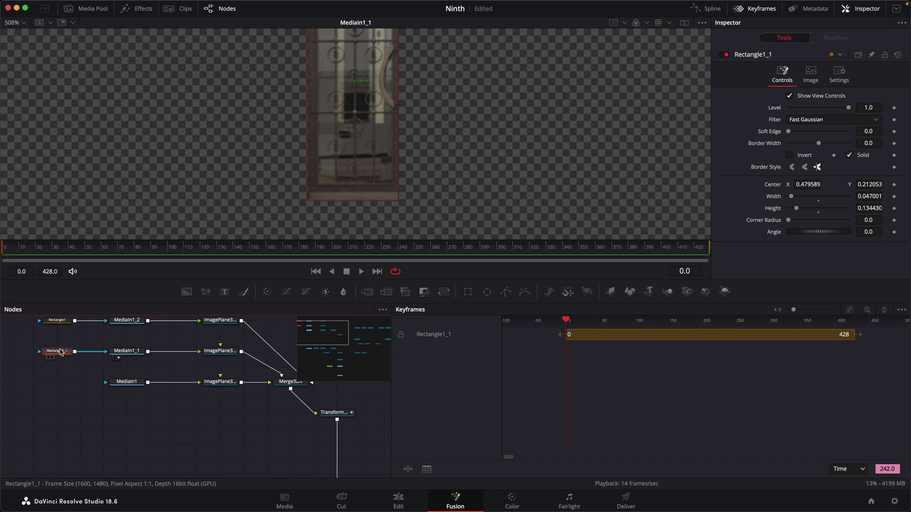
Step: Duplicate Rectangle1_1 as the mask for MediaIn1 and shift its center to about X 0.526 over the right door leaf
{"action": "key", "text": "super+c"}
{"action": "left_click", "coordinate": [75, 392]}
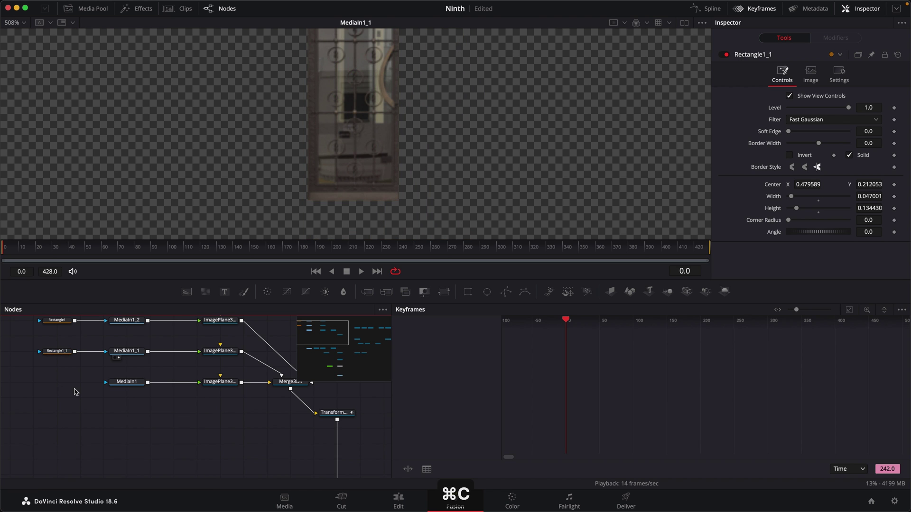
{"action": "key", "text": "super+v"}
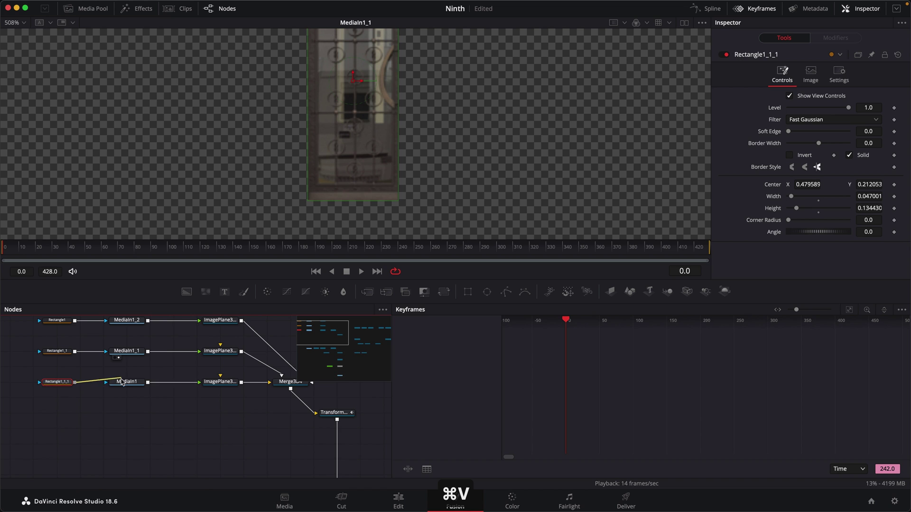
{"action": "left_click_drag", "start_coordinate": [123, 382], "coordinate": [126, 383]}
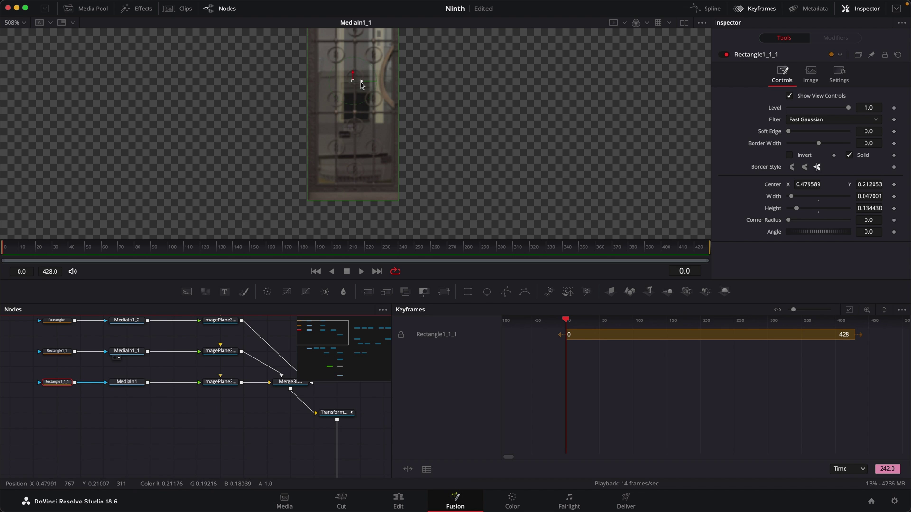
{"action": "left_click_drag", "start_coordinate": [363, 84], "coordinate": [452, 81]}
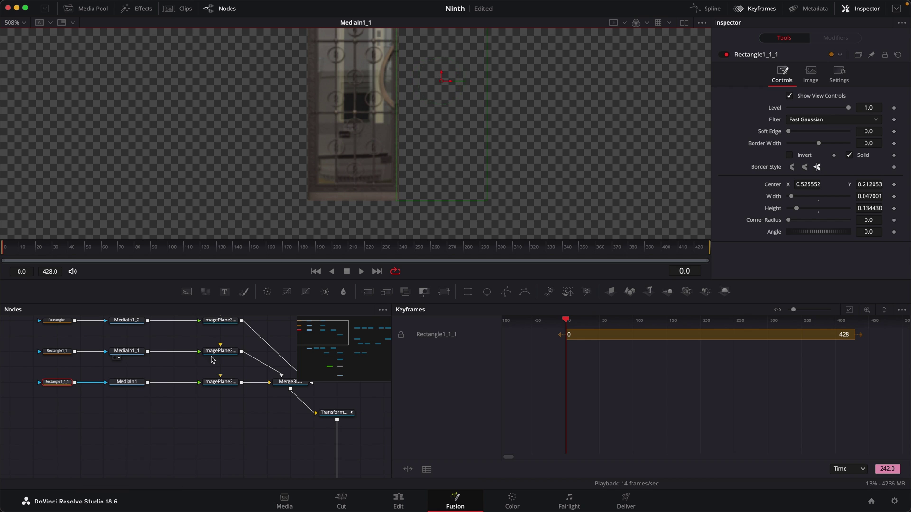
Step: Show MediaIn1 in the viewer and fit the Rectangle1_1_1 mask to the right door leaf, centered at about X 0.529 and about 0.050 wide
{"action": "left_click_drag", "start_coordinate": [128, 386], "coordinate": [369, 147]}
{"action": "left_click_drag", "start_coordinate": [452, 81], "coordinate": [397, 137]}
{"action": "left_click_drag", "start_coordinate": [433, 158], "coordinate": [435, 158]}
{"action": "left_click_drag", "start_coordinate": [394, 136], "coordinate": [438, 139]}
{"action": "scroll", "coordinate": [441, 139], "scroll_direction": "down", "scroll_amount": 3}
{"action": "scroll", "coordinate": [304, 394], "scroll_direction": "right", "scroll_amount": 1}
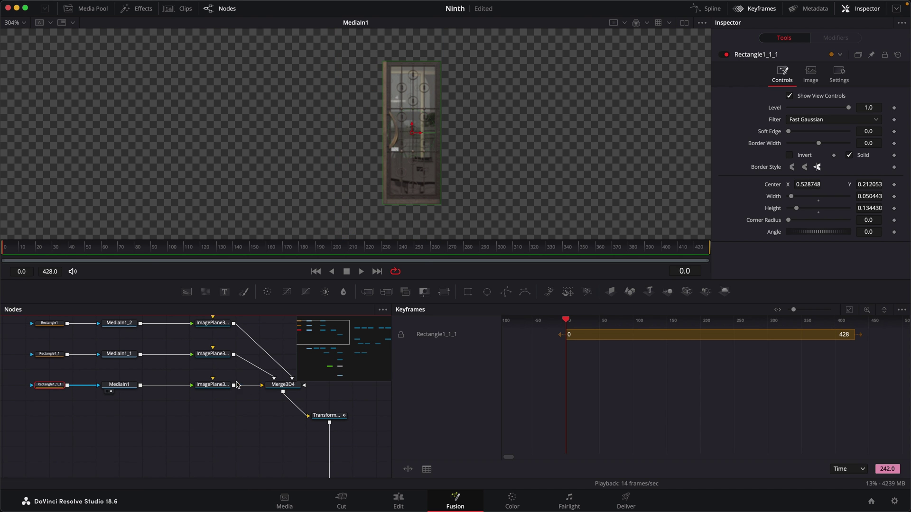
Step: Display the Merge3D4 output in the viewer and examine the door seams up close
{"action": "left_click_drag", "start_coordinate": [292, 387], "coordinate": [370, 151]}
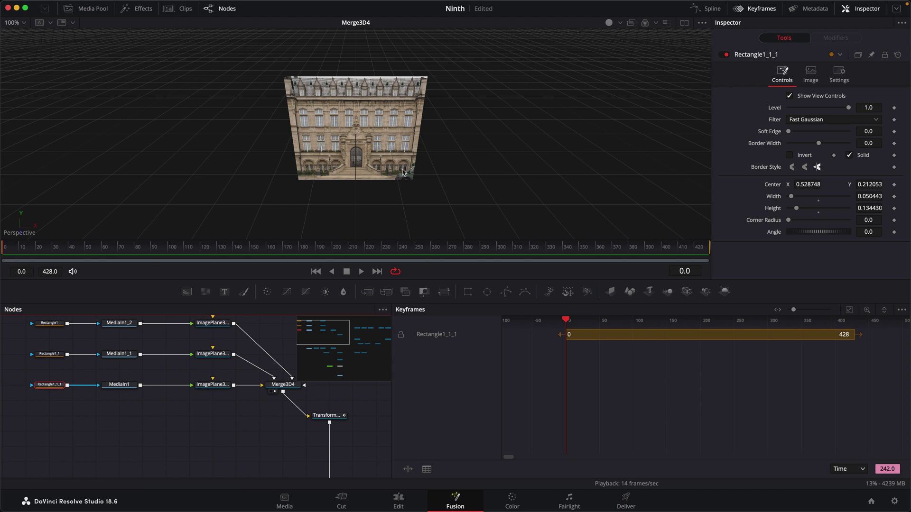
{"action": "scroll", "coordinate": [356, 152], "scroll_direction": "up", "scroll_amount": 10}
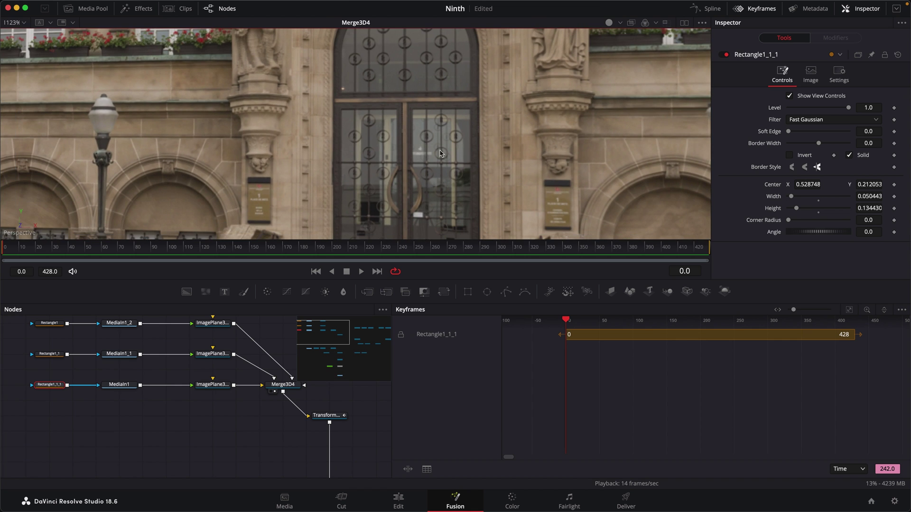
{"action": "left_click", "coordinate": [215, 386]}
{"action": "left_click", "coordinate": [50, 385]}
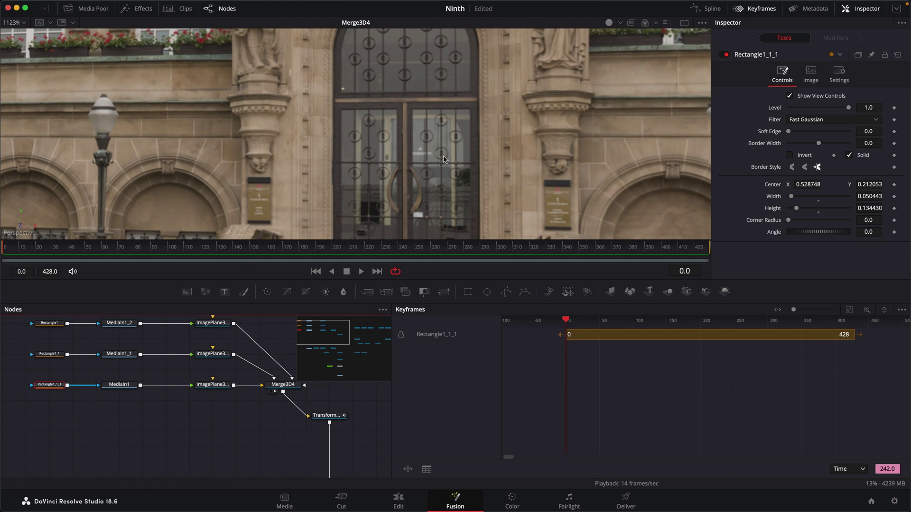
{"action": "left_click_drag", "start_coordinate": [403, 86], "coordinate": [411, 114]}
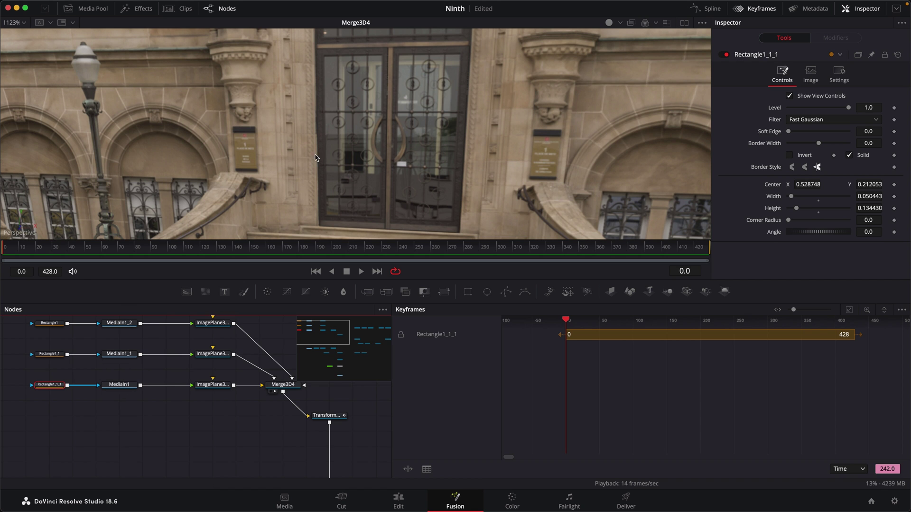
Step: Switch to a dual viewer layout and show MediaIn1 beside the Merge3D4 output
{"action": "left_click", "coordinate": [685, 22]}
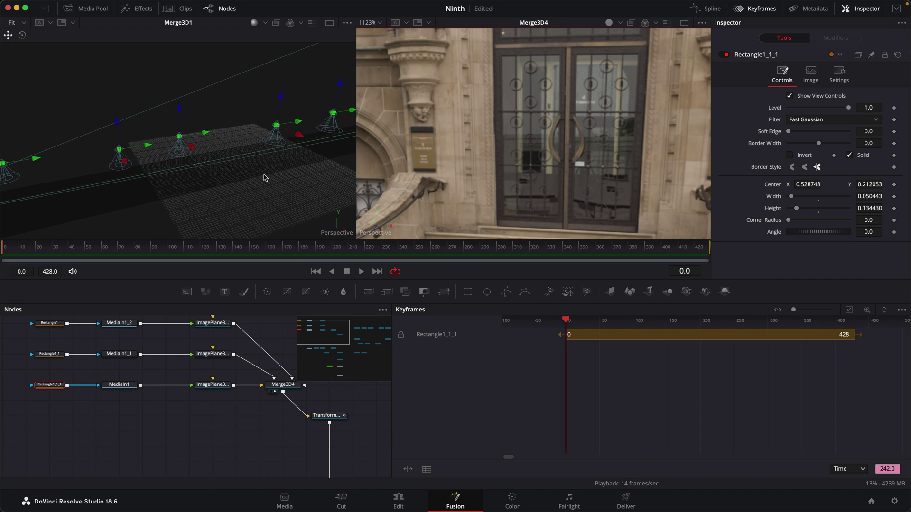
{"action": "left_click_drag", "start_coordinate": [266, 185], "coordinate": [298, 169]}
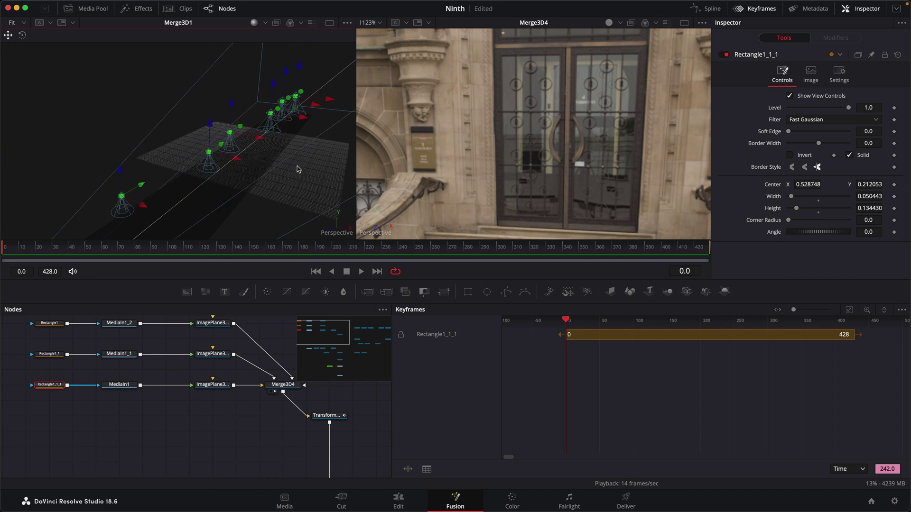
{"action": "left_click", "coordinate": [108, 391]}
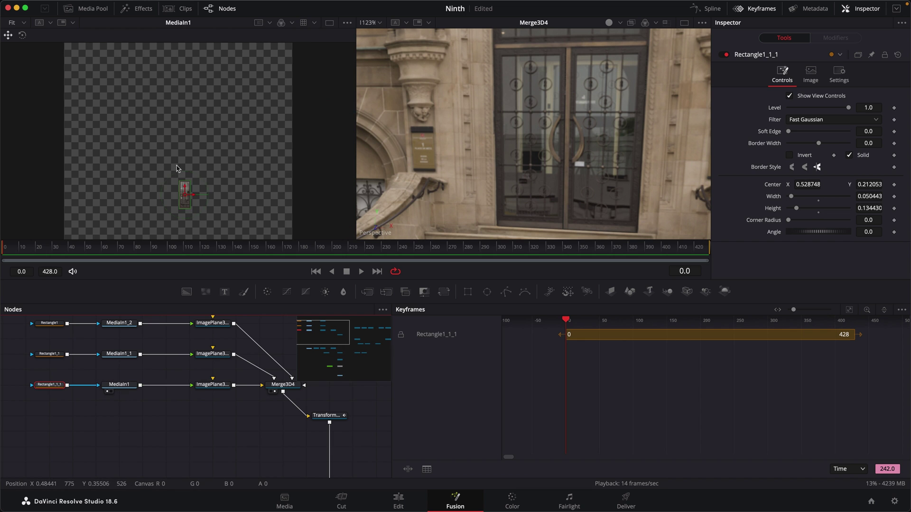
Step: Widen the Rectangle1_1_1 mask on the right door leaf to about 0.052 and check the seam in the merged scene
{"action": "scroll", "coordinate": [185, 166], "scroll_direction": "up", "scroll_amount": 5}
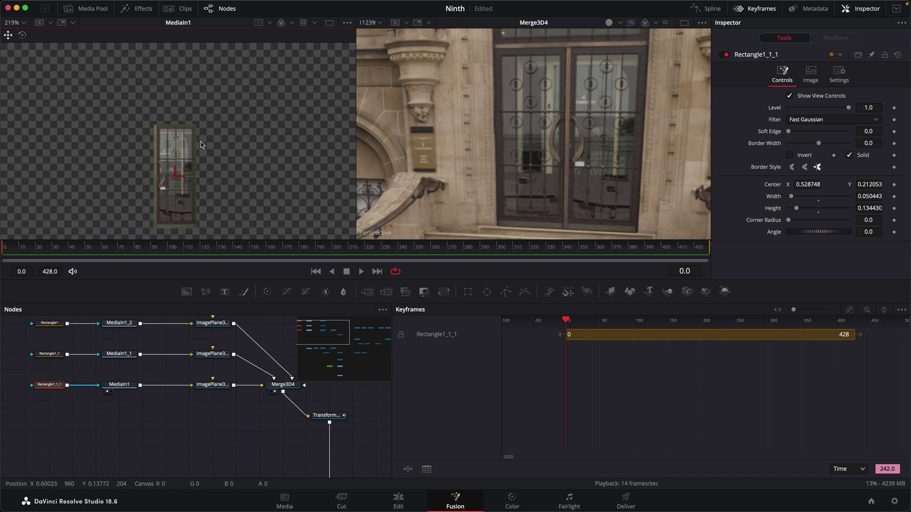
{"action": "left_click_drag", "start_coordinate": [241, 166], "coordinate": [271, 138]}
{"action": "scroll", "coordinate": [276, 127], "scroll_direction": "up", "scroll_amount": 3}
{"action": "left_click_drag", "start_coordinate": [225, 182], "coordinate": [302, 119]}
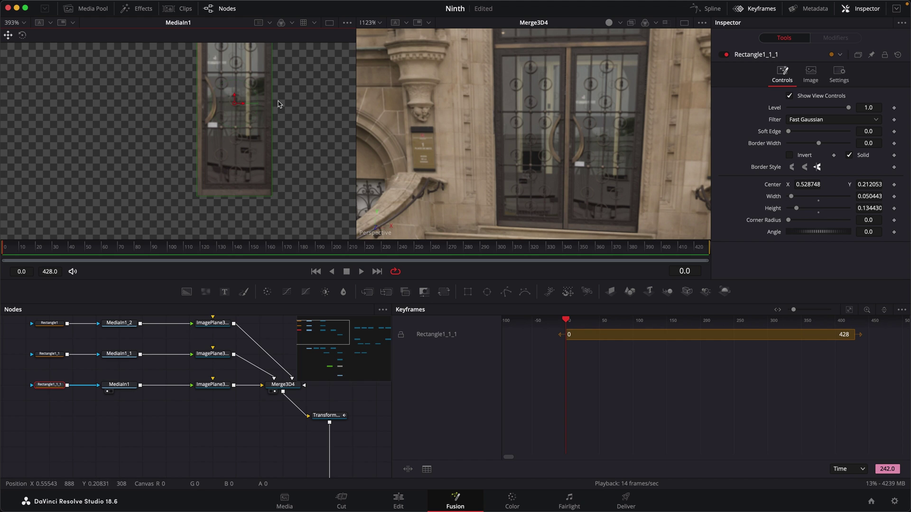
{"action": "left_click", "coordinate": [273, 120]}
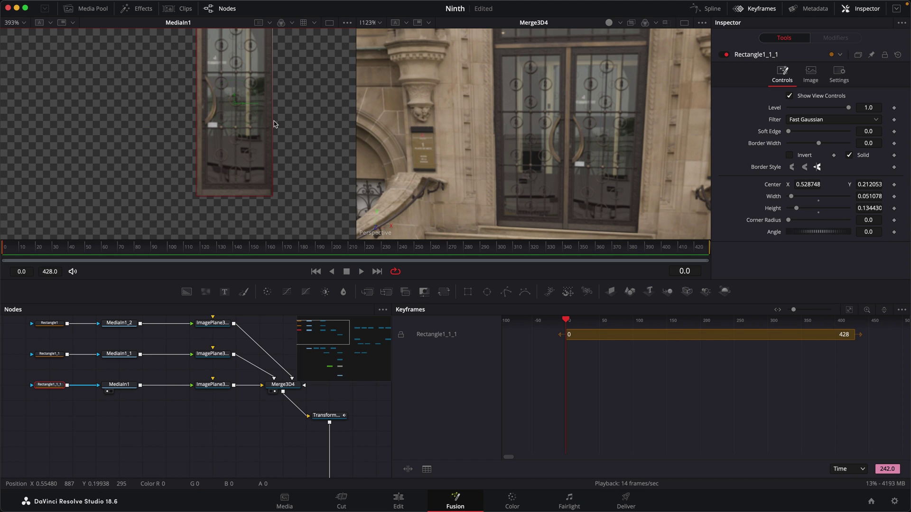
{"action": "left_click_drag", "start_coordinate": [274, 124], "coordinate": [276, 124]}
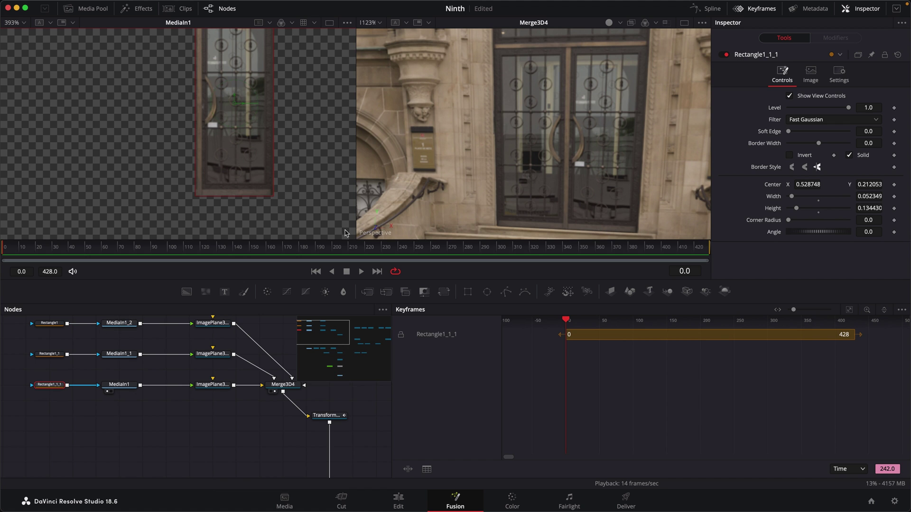
{"action": "scroll", "coordinate": [450, 143], "scroll_direction": "up", "scroll_amount": 4}
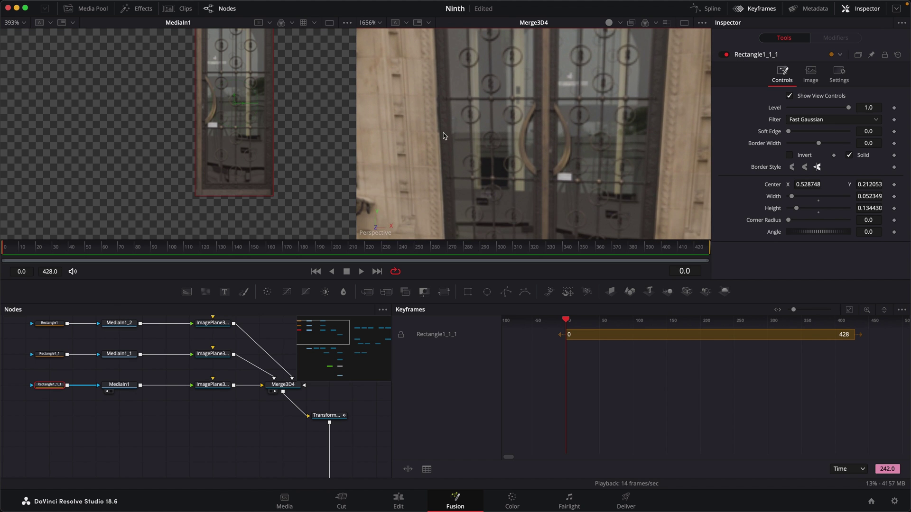
Step: Widen the inverted Rectangle1 facade cutout mask to about 0.099 and check the door edges in the merged scene
{"action": "left_click", "coordinate": [49, 354]}
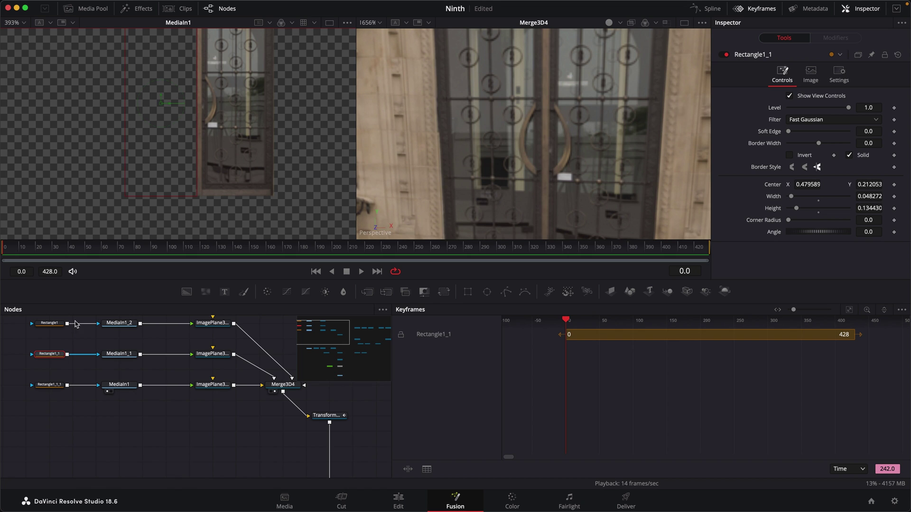
{"action": "left_click", "coordinate": [50, 323]}
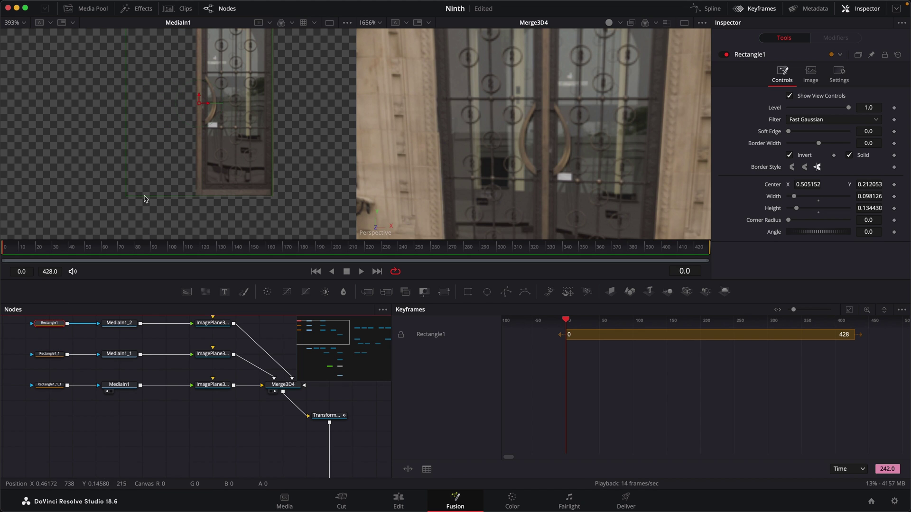
{"action": "left_click_drag", "start_coordinate": [127, 164], "coordinate": [138, 162]}
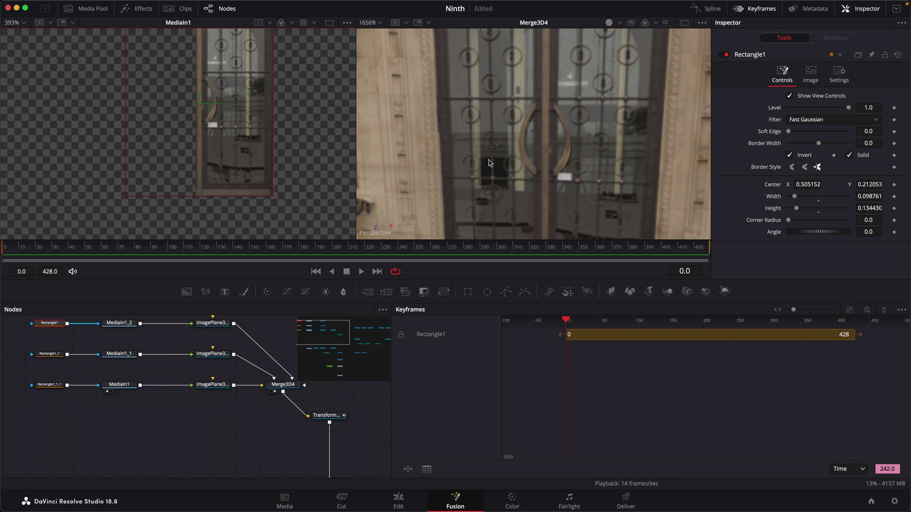
{"action": "scroll", "coordinate": [531, 103], "scroll_direction": "down", "scroll_amount": 5}
{"action": "scroll", "coordinate": [531, 102], "scroll_direction": "up", "scroll_amount": 10}
{"action": "scroll", "coordinate": [530, 102], "scroll_direction": "down", "scroll_amount": 3}
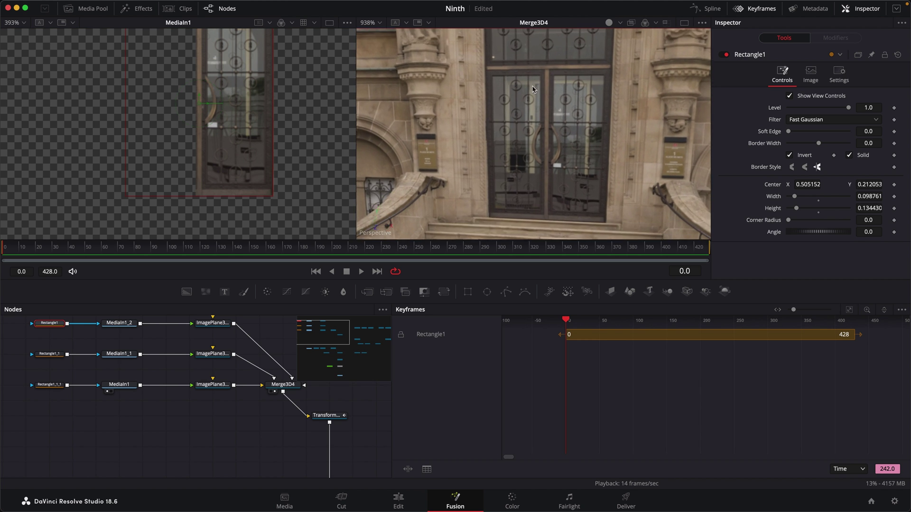
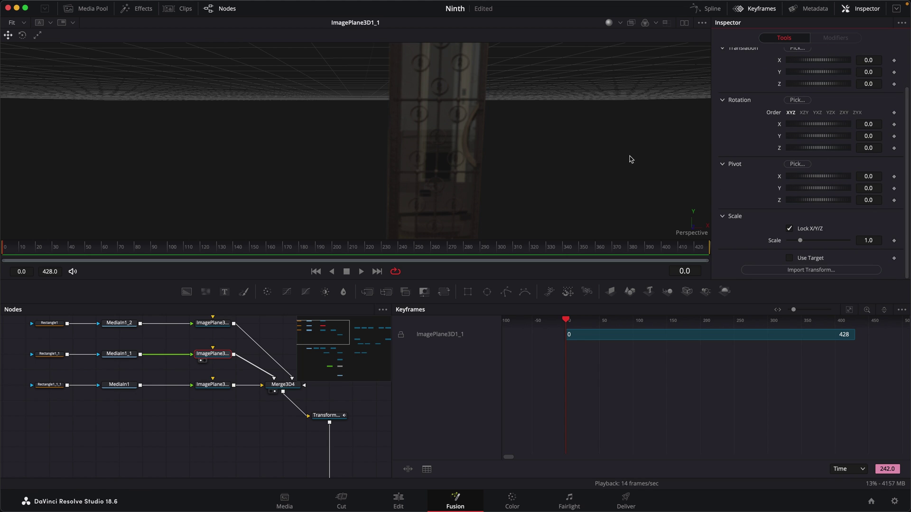
Step: Move the pivot of the left door leaf ImagePlane3D1_1 to its outer hinge edge, X about -0.0446 and Y about -0.269
{"action": "left_click_drag", "start_coordinate": [593, 160], "coordinate": [392, 143]}
{"action": "scroll", "coordinate": [425, 119], "scroll_direction": "up", "scroll_amount": 3}
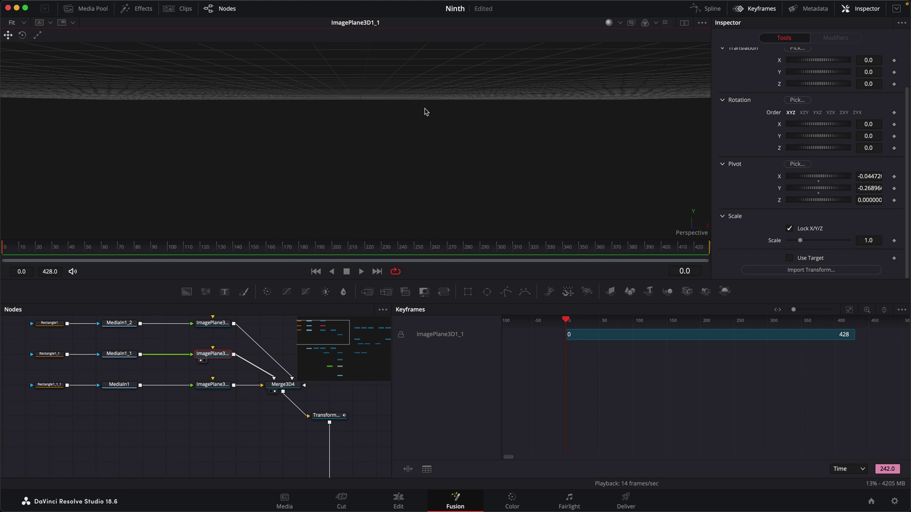
{"action": "scroll", "coordinate": [420, 121], "scroll_direction": "down", "scroll_amount": 3}
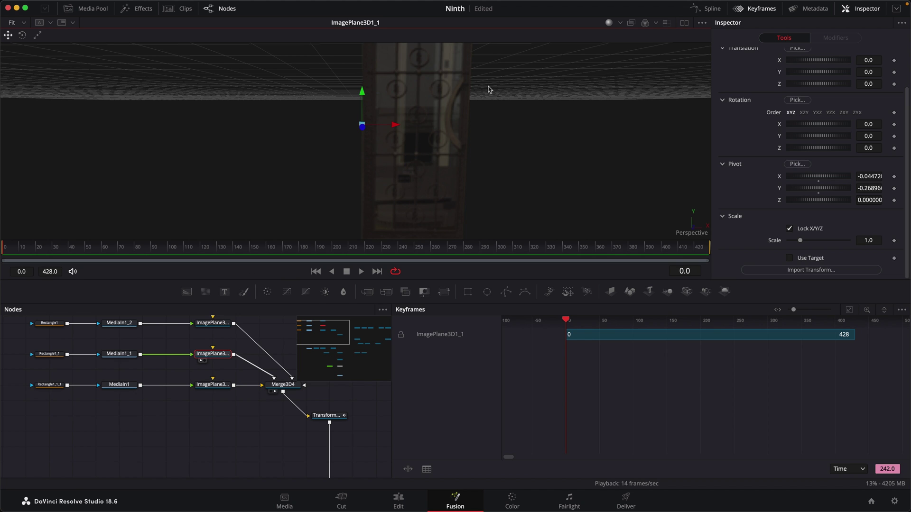
{"action": "left_click_drag", "start_coordinate": [871, 179], "coordinate": [871, 179]}
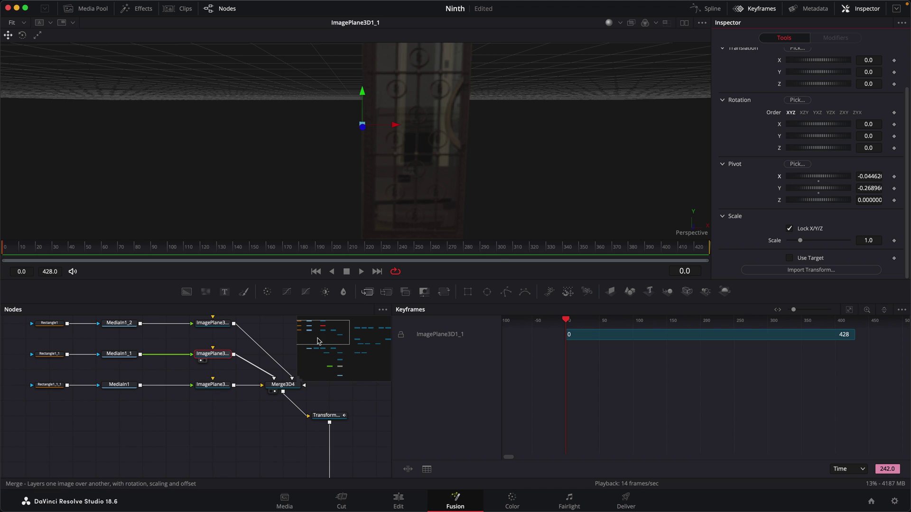
Step: Move the pivot of the right door leaf ImagePlane3D1 to its outer hinge edge, X about 0.0549 and Y about -0.271
{"action": "left_click", "coordinate": [212, 384]}
{"action": "left_click_drag", "start_coordinate": [334, 165], "coordinate": [337, 166]}
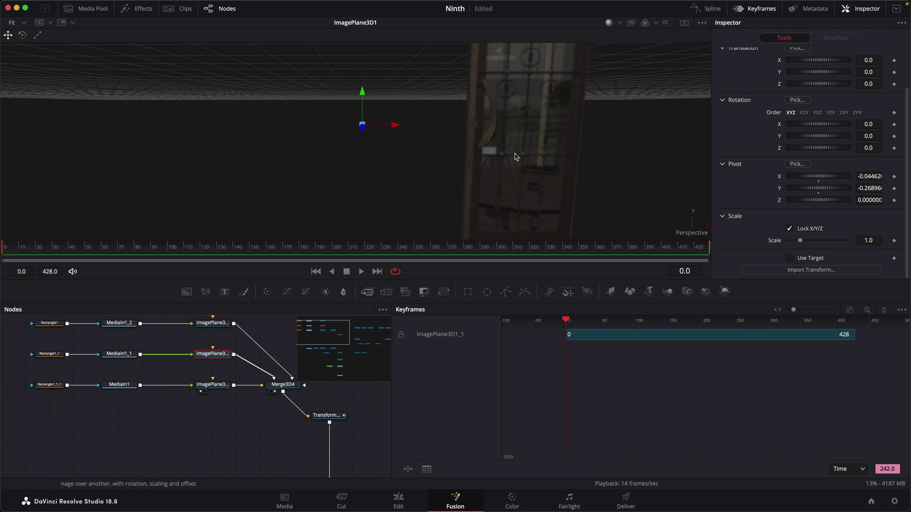
{"action": "left_click", "coordinate": [214, 386]}
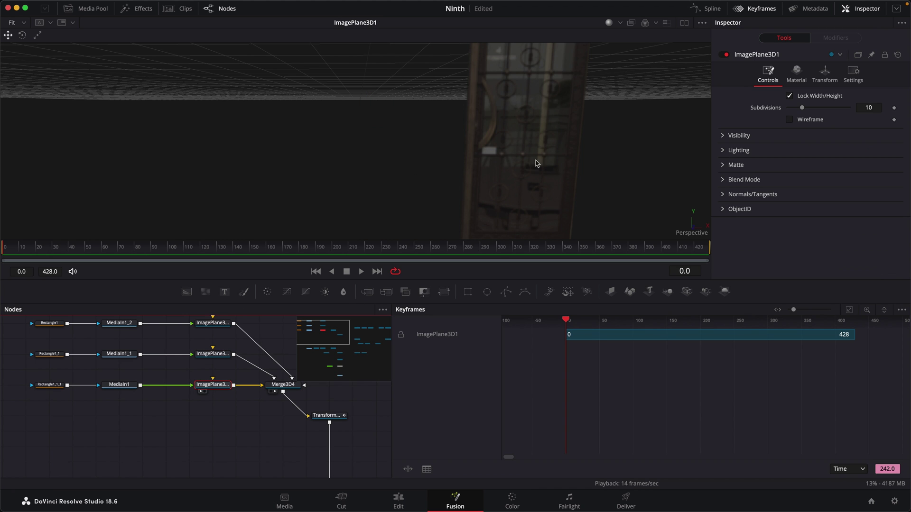
{"action": "left_click_drag", "start_coordinate": [642, 136], "coordinate": [496, 116]}
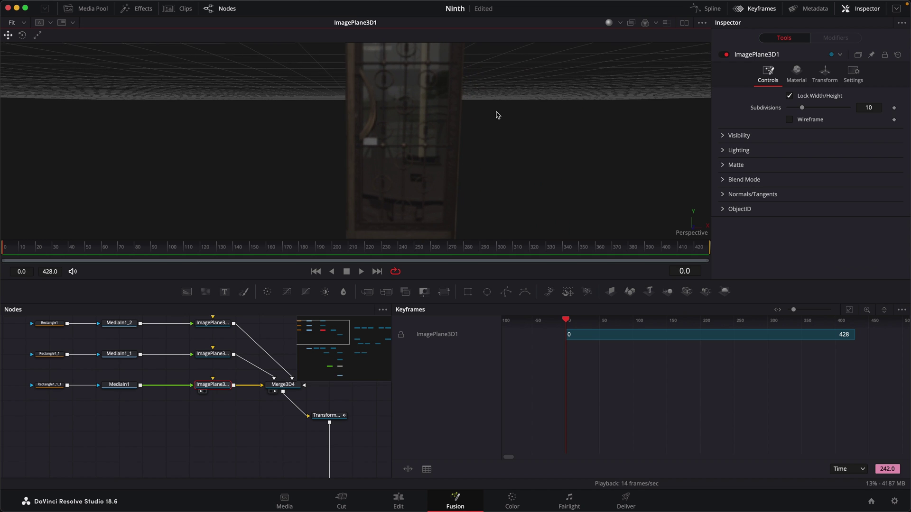
{"action": "left_click", "coordinate": [825, 77]}
{"action": "left_click", "coordinate": [733, 212]}
{"action": "left_click_drag", "start_coordinate": [805, 212], "coordinate": [388, 146]}
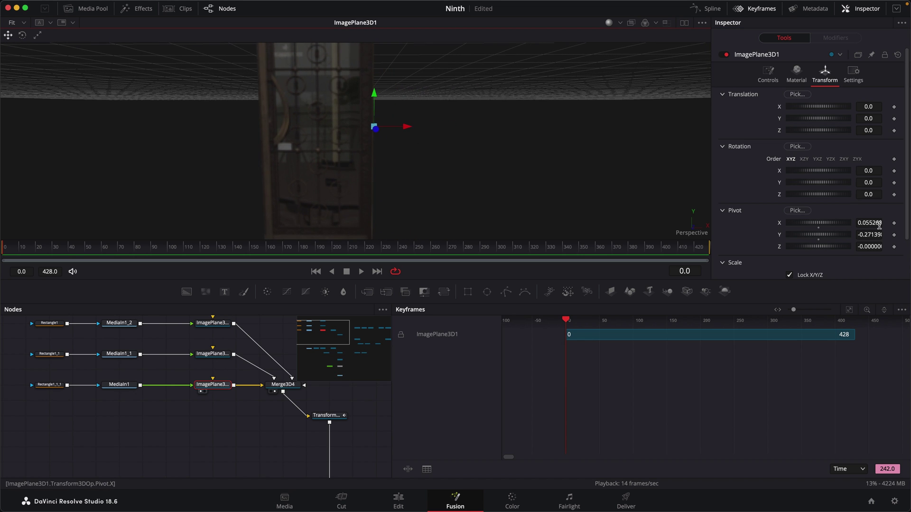
{"action": "left_click_drag", "start_coordinate": [868, 223], "coordinate": [869, 223]}
{"action": "scroll", "coordinate": [868, 223], "scroll_direction": "down", "scroll_amount": 2}
{"action": "scroll", "coordinate": [880, 221], "scroll_direction": "up", "scroll_amount": 4}
{"action": "scroll", "coordinate": [868, 223], "scroll_direction": "down", "scroll_amount": 1}
{"action": "left_click_drag", "start_coordinate": [381, 167], "coordinate": [555, 162]}
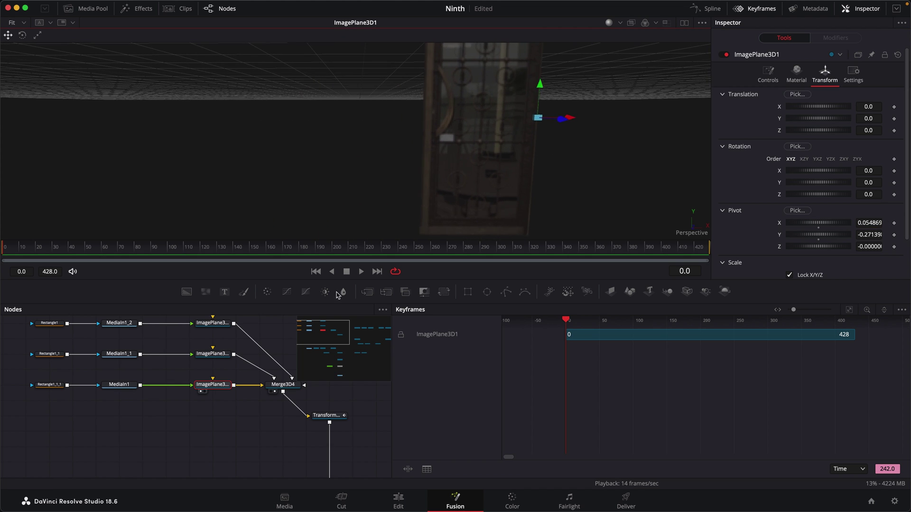
Step: Display the left door leaf ImagePlane3D1_1 and test its Y rotation about the hinge pivot, then reset it
{"action": "key", "text": "1"}
{"action": "left_click", "coordinate": [213, 353]}
{"action": "mouse_move", "coordinate": [399, 156]}
{"action": "left_mouse_down"}
{"action": "mouse_move", "coordinate": [448, 157]}
{"action": "mouse_move", "coordinate": [413, 159]}
{"action": "left_mouse_up"}
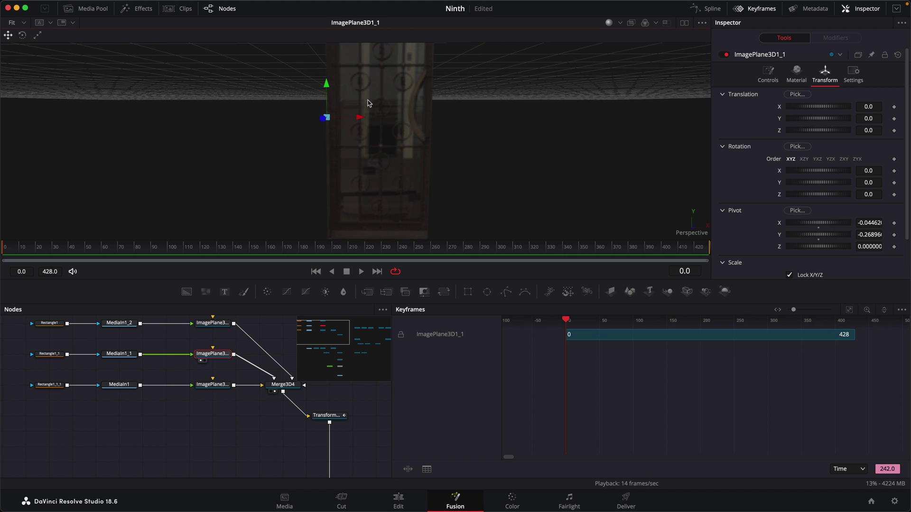
{"action": "left_click_drag", "start_coordinate": [361, 421], "coordinate": [319, 398]}
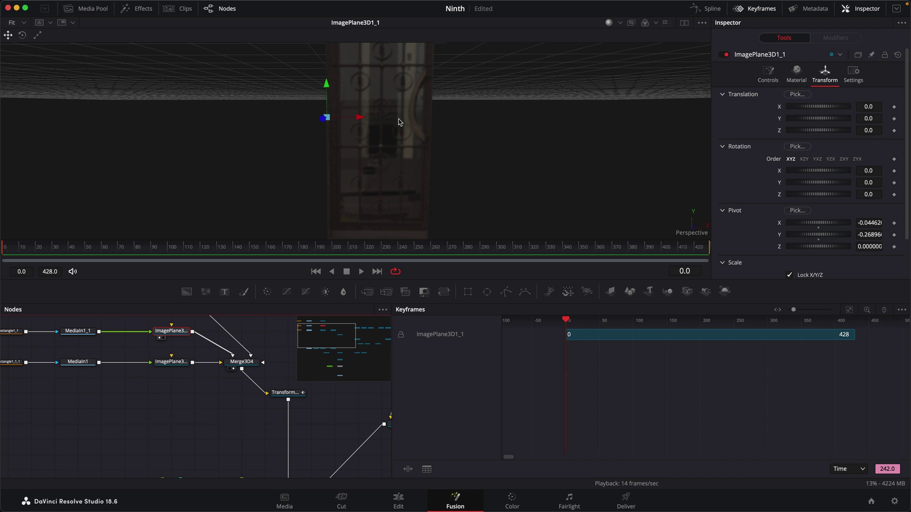
{"action": "scroll", "coordinate": [372, 149], "scroll_direction": "down", "scroll_amount": 5}
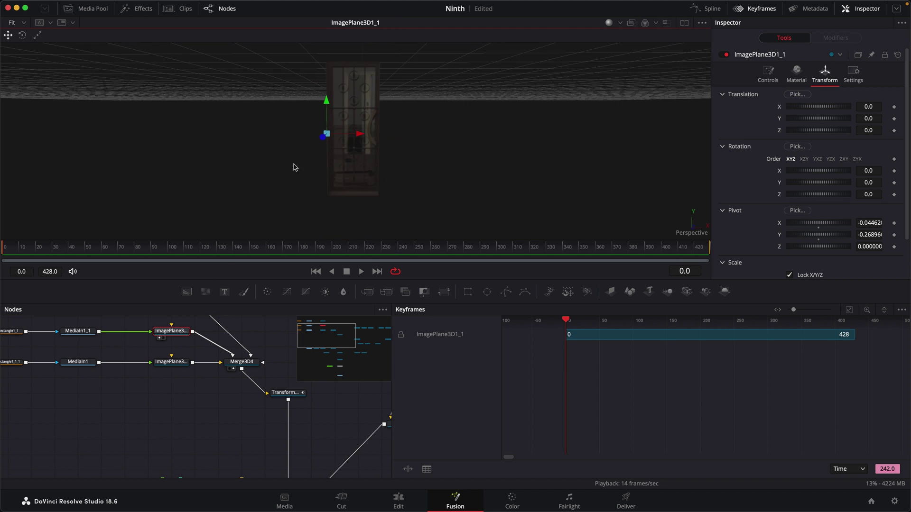
{"action": "scroll", "coordinate": [361, 146], "scroll_direction": "up", "scroll_amount": 3}
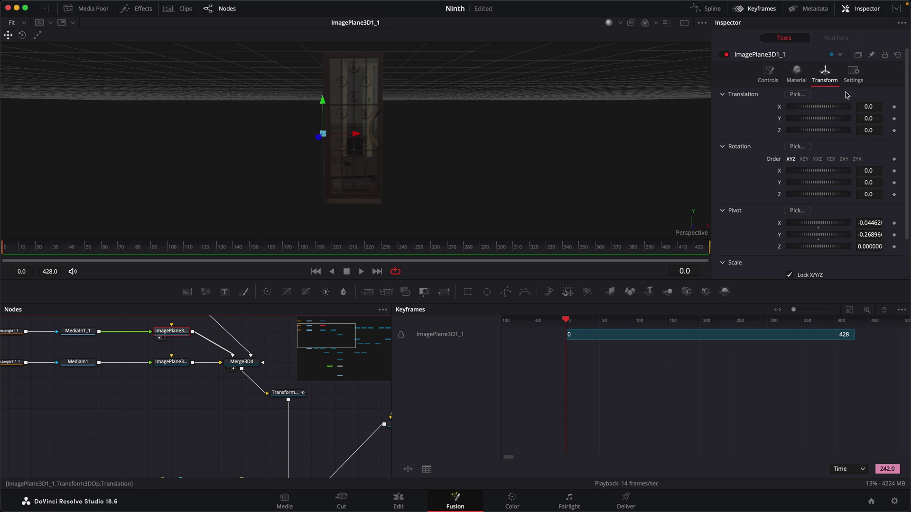
{"action": "mouse_move", "coordinate": [877, 181]}
{"action": "left_mouse_down"}
{"action": "mouse_move", "coordinate": [864, 182]}
{"action": "mouse_move", "coordinate": [874, 182]}
{"action": "left_mouse_up"}
{"action": "left_click_drag", "start_coordinate": [309, 413], "coordinate": [232, 372]}
{"action": "left_click", "coordinate": [818, 187]}
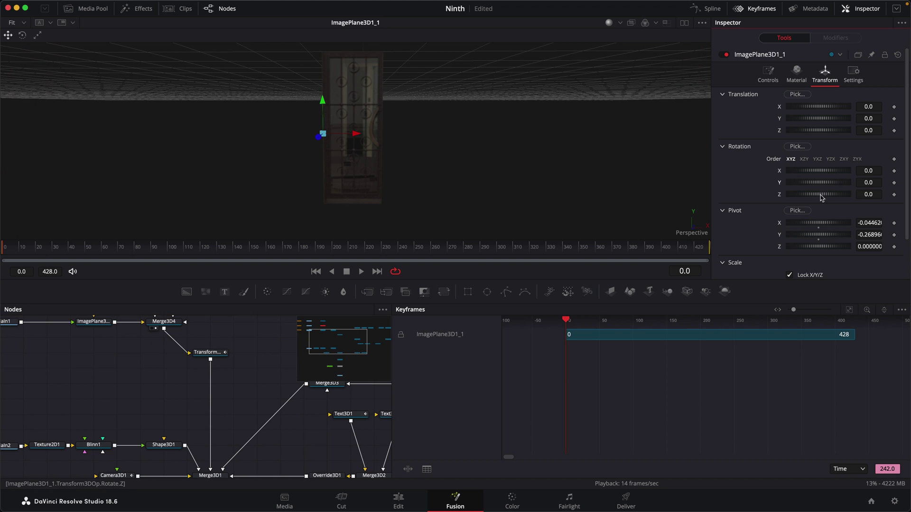
Step: Switch to the dual viewer layout and show the MediaOut1 output in the second viewer
{"action": "left_click_drag", "start_coordinate": [240, 417], "coordinate": [183, 327]}
{"action": "left_click_drag", "start_coordinate": [275, 395], "coordinate": [352, 289]}
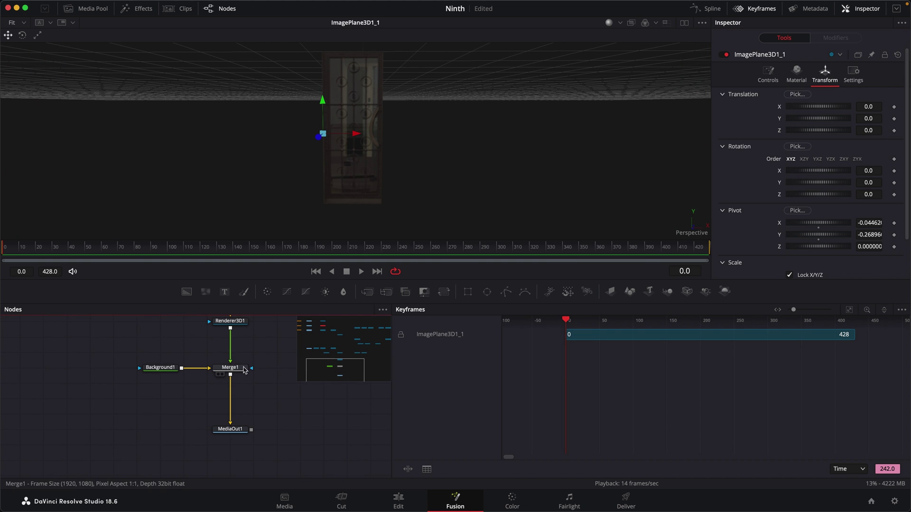
{"action": "left_click", "coordinate": [684, 23]}
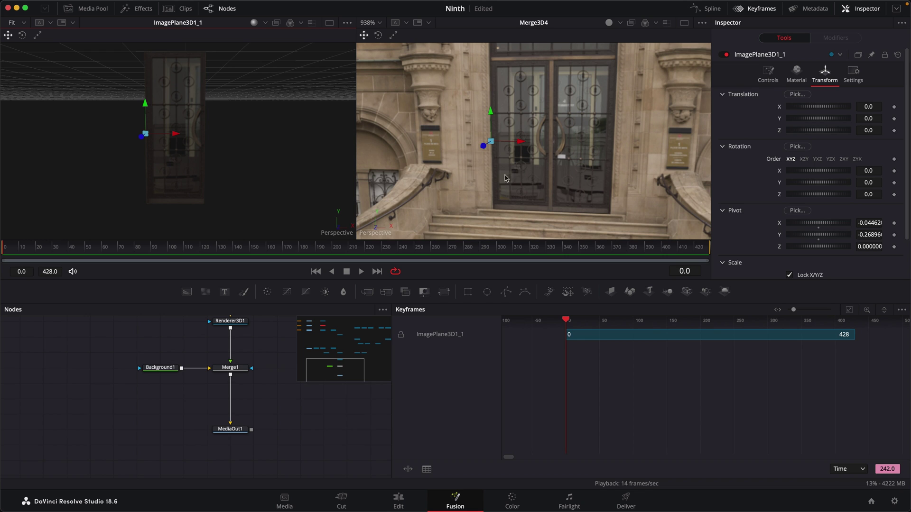
{"action": "left_click_drag", "start_coordinate": [239, 370], "coordinate": [574, 96]}
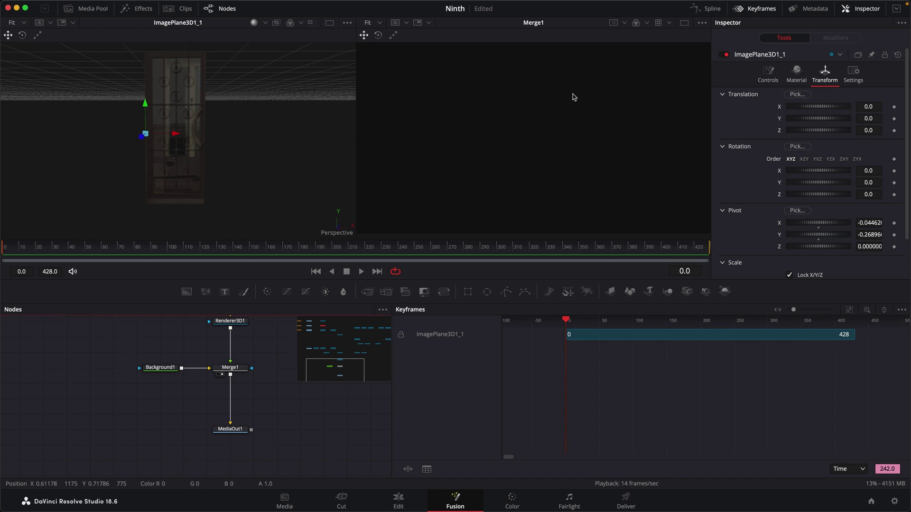
{"action": "left_click_drag", "start_coordinate": [234, 429], "coordinate": [556, 116]}
{"action": "scroll", "coordinate": [192, 346], "scroll_direction": "up", "scroll_amount": 5}
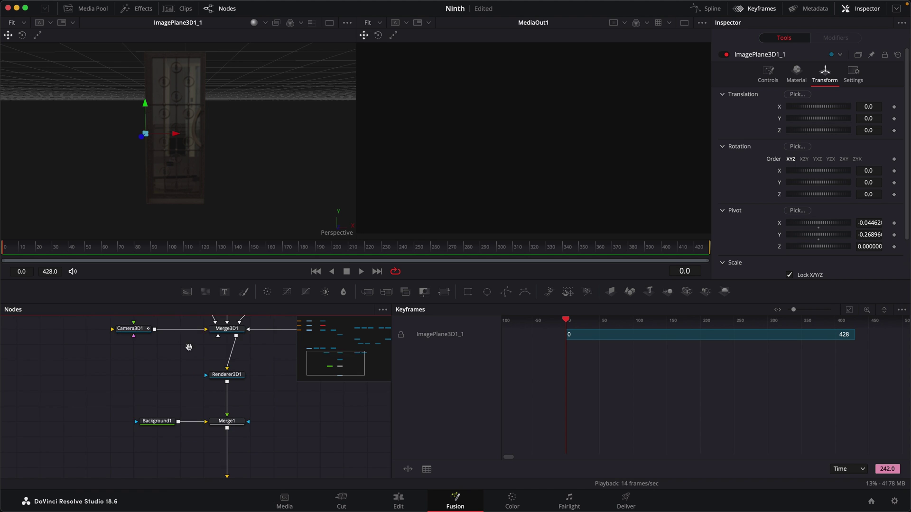
Step: Show the full Merge3D1 scene in the first viewer and scrub the timeline to frame 370
{"action": "scroll", "coordinate": [183, 203], "scroll_direction": "down", "scroll_amount": 8}
{"action": "left_click_drag", "start_coordinate": [235, 373], "coordinate": [180, 95]}
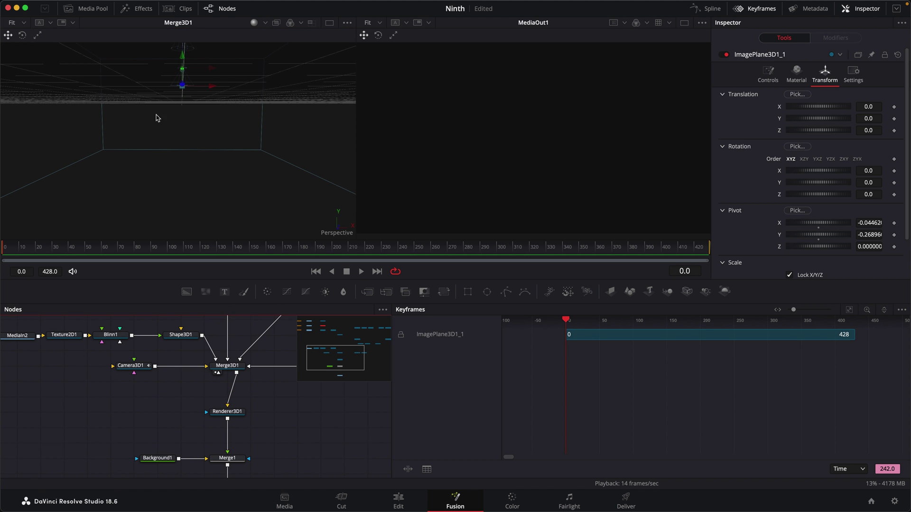
{"action": "left_click_drag", "start_coordinate": [217, 176], "coordinate": [197, 190]}
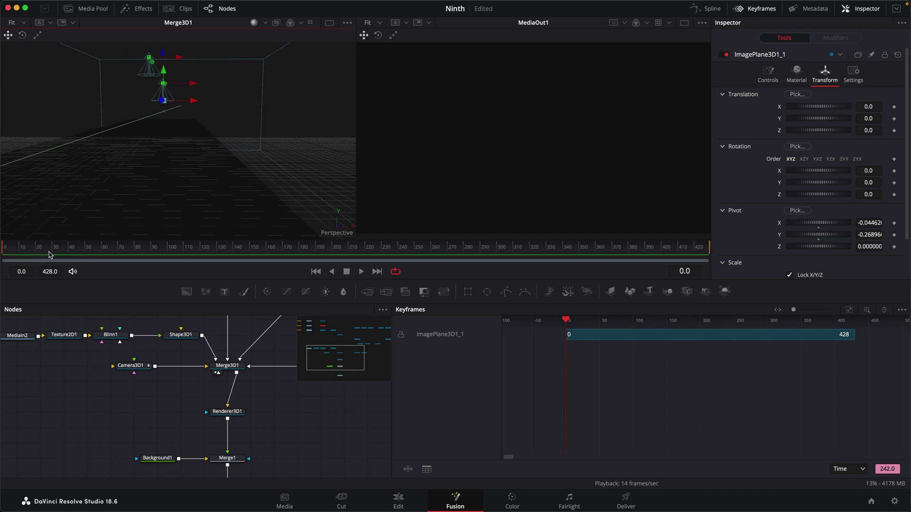
{"action": "left_click_drag", "start_coordinate": [282, 252], "coordinate": [676, 264]}
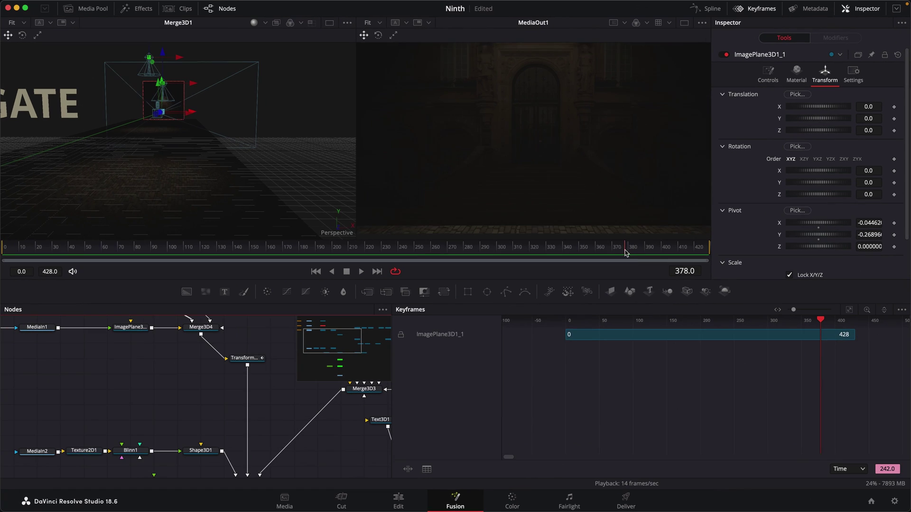
{"action": "left_click_drag", "start_coordinate": [626, 248], "coordinate": [607, 252]}
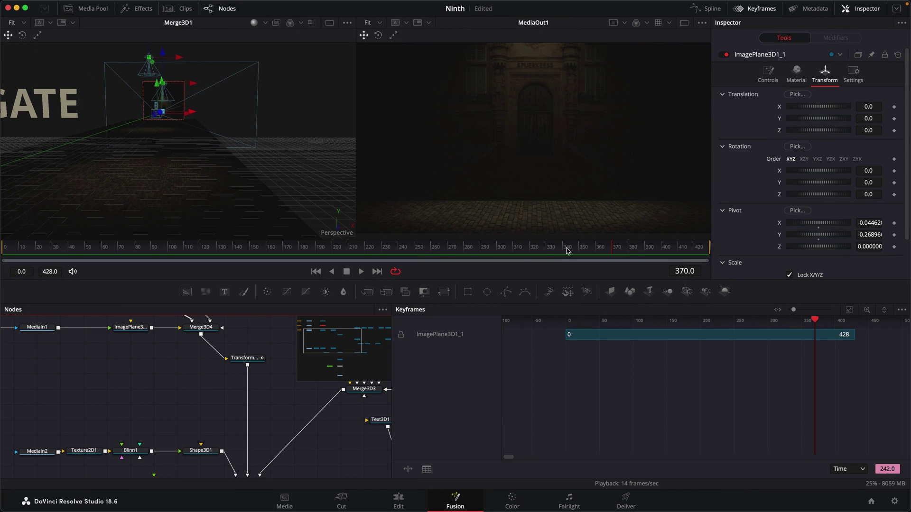
Step: Expand the Inspector to full height and hide the Keyframes editor to make room for the node graph
{"action": "left_click_drag", "start_coordinate": [151, 360], "coordinate": [162, 442]}
{"action": "left_click_drag", "start_coordinate": [199, 371], "coordinate": [226, 369]}
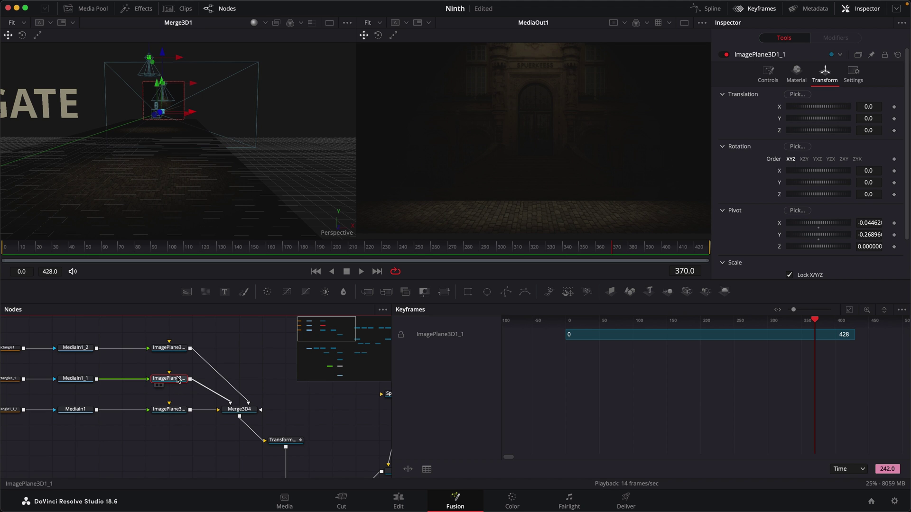
{"action": "left_click", "coordinate": [896, 10]}
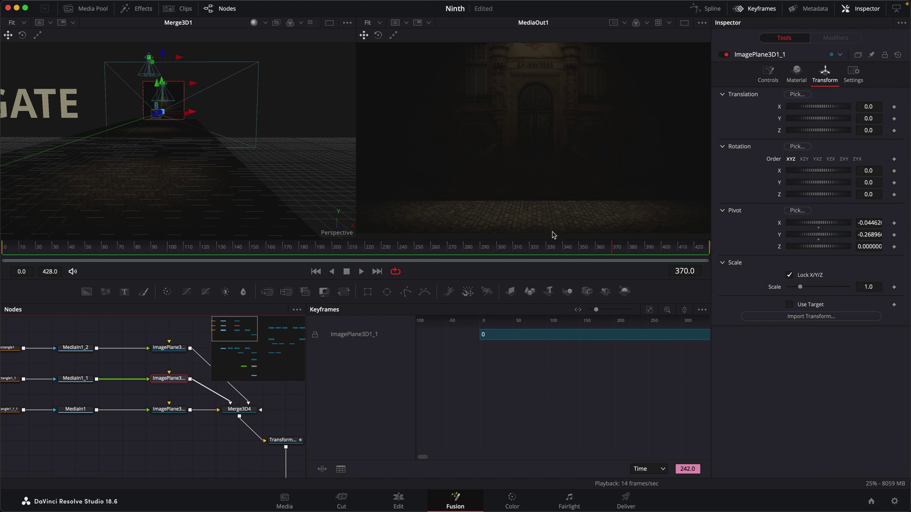
{"action": "left_click", "coordinate": [756, 8]}
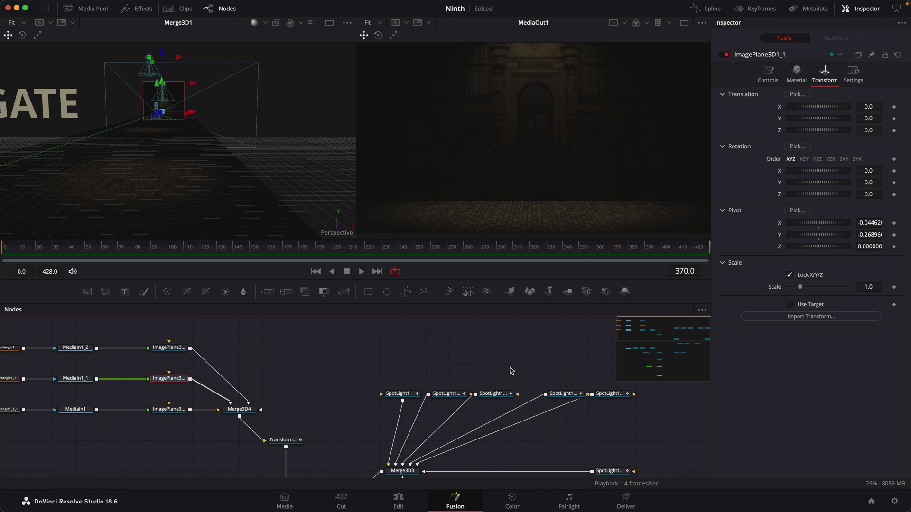
Step: Set Y rotation keyframes of 0 at frame 370 on both door leaves, ImagePlane3D1_1 and ImagePlane3D1
{"action": "scroll", "coordinate": [539, 370], "scroll_direction": "left", "scroll_amount": 6}
{"action": "scroll", "coordinate": [538, 369], "scroll_direction": "down", "scroll_amount": 2}
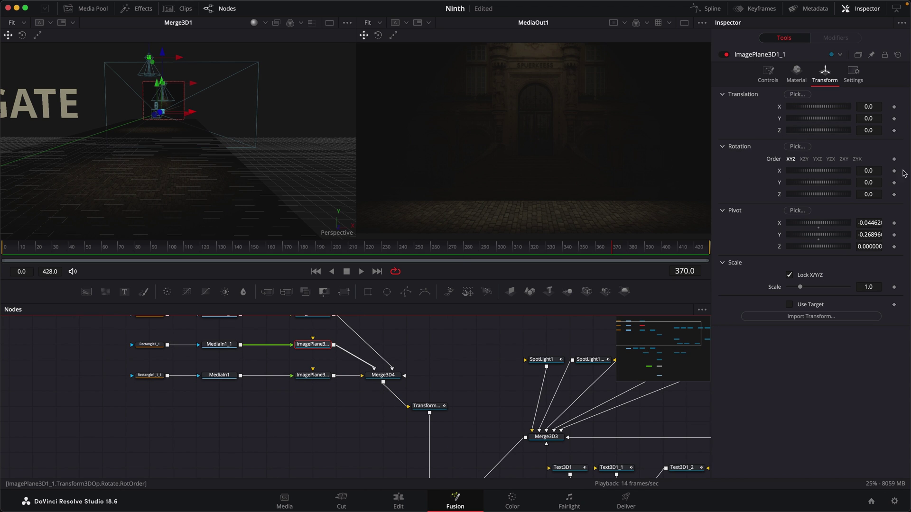
{"action": "left_click", "coordinate": [894, 182]}
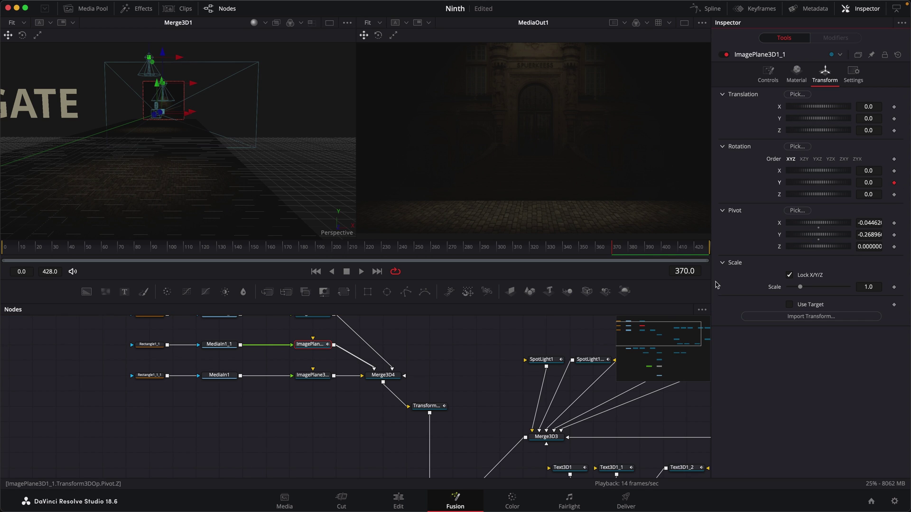
{"action": "left_click", "coordinate": [321, 375]}
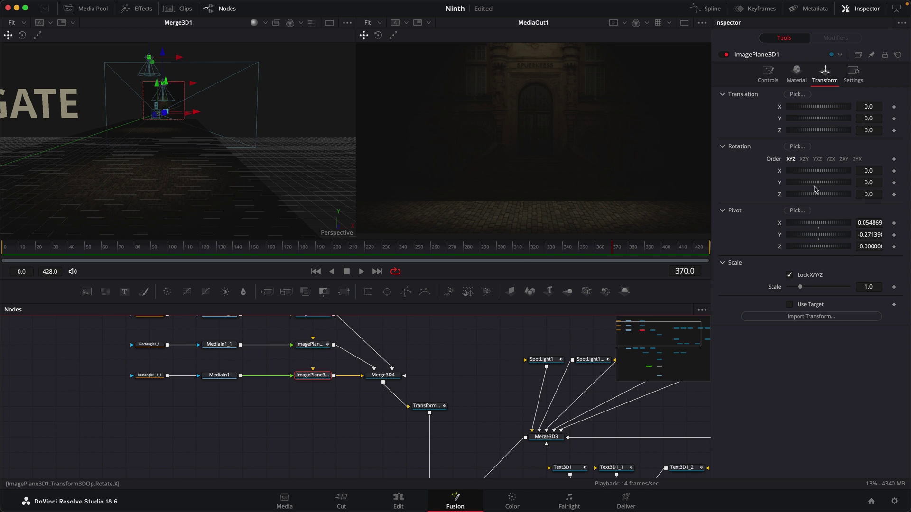
{"action": "left_click", "coordinate": [894, 182]}
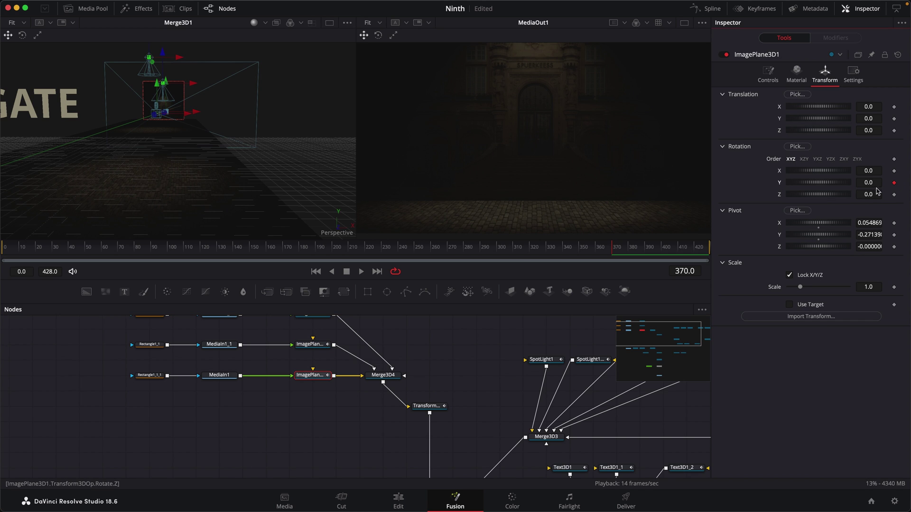
Step: Swing the right door leaf ImagePlane3D1 open at frame 403 with a Y rotation of about -80.5
{"action": "left_click_drag", "start_coordinate": [443, 386], "coordinate": [339, 373]}
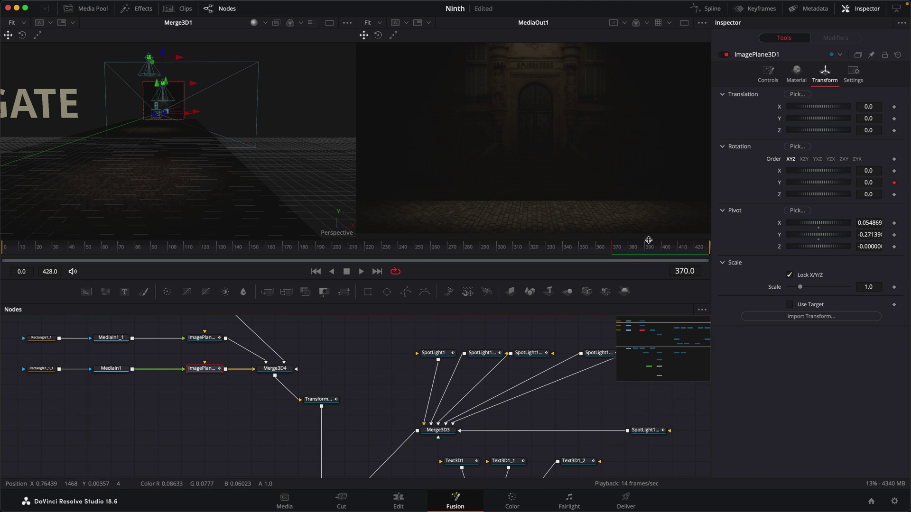
{"action": "left_click_drag", "start_coordinate": [615, 251], "coordinate": [654, 251]}
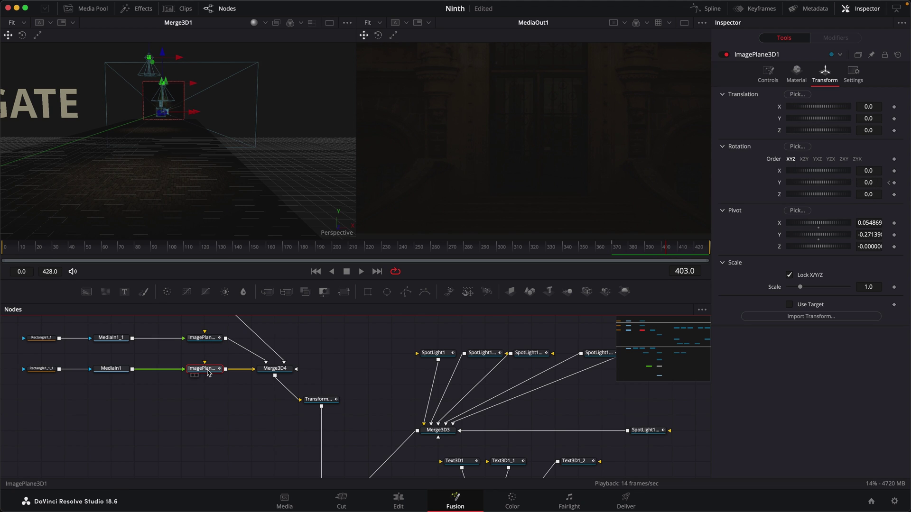
{"action": "left_click_drag", "start_coordinate": [874, 182], "coordinate": [850, 182]}
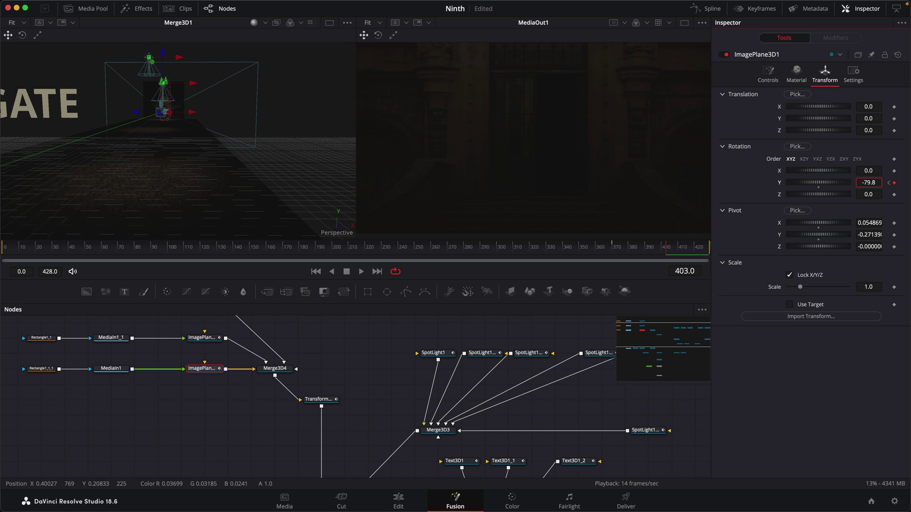
{"action": "left_click_drag", "start_coordinate": [493, 197], "coordinate": [495, 197]}
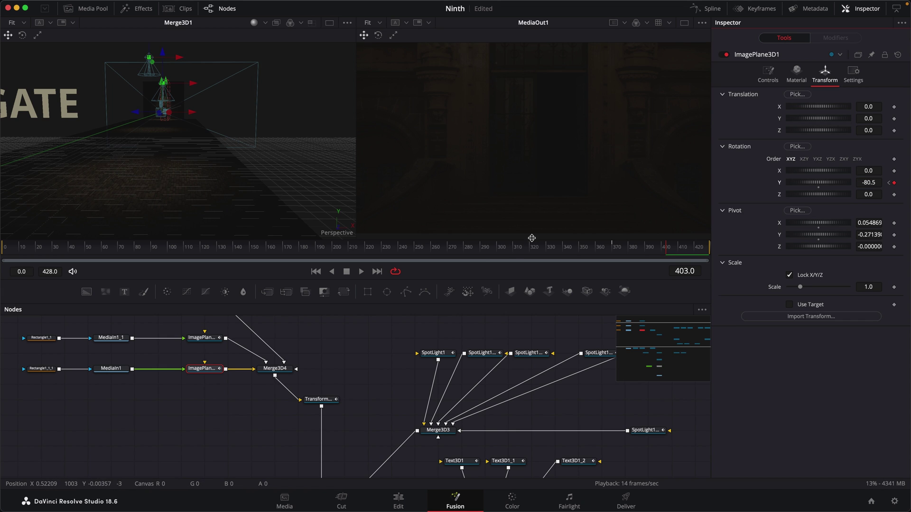
Step: Swing the left door leaf ImagePlane3D1_1 open at frame 403 with a Y rotation of about 74.4 and play back the door animation
{"action": "left_click", "coordinate": [211, 341]}
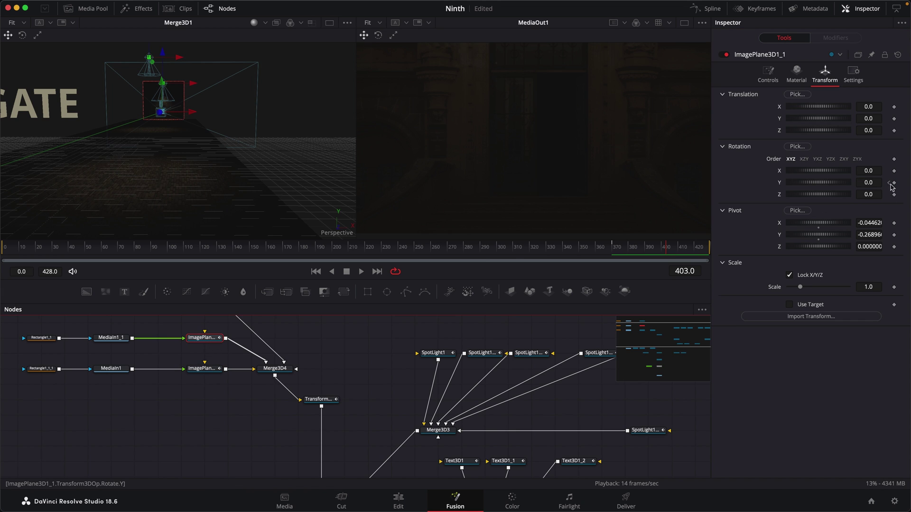
{"action": "left_click_drag", "start_coordinate": [880, 182], "coordinate": [815, 187]}
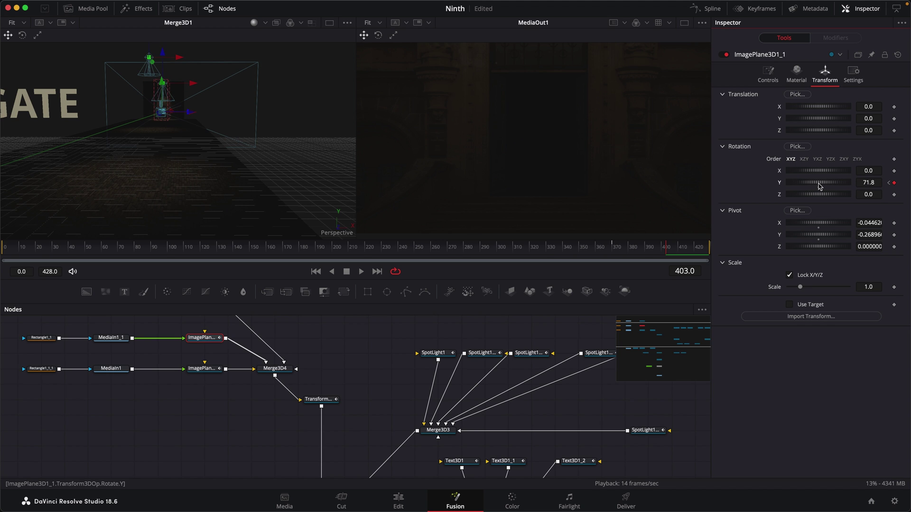
{"action": "left_click_drag", "start_coordinate": [650, 251], "coordinate": [559, 262]}
{"action": "left_click", "coordinate": [361, 272]}
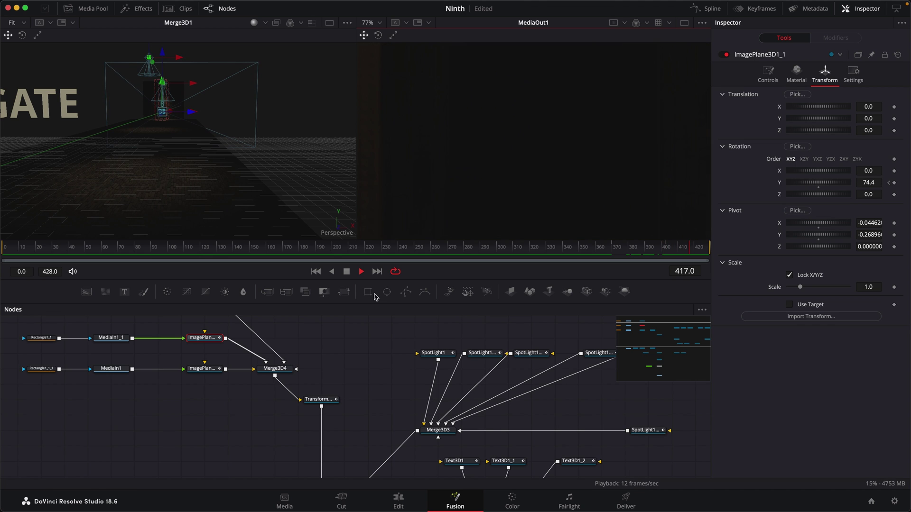
Step: View Renderer3D1's alpha channel in the first viewer at frame 257 and examine the edges of the closed door leaves up close
{"action": "left_click_drag", "start_coordinate": [619, 251], "coordinate": [425, 255]}
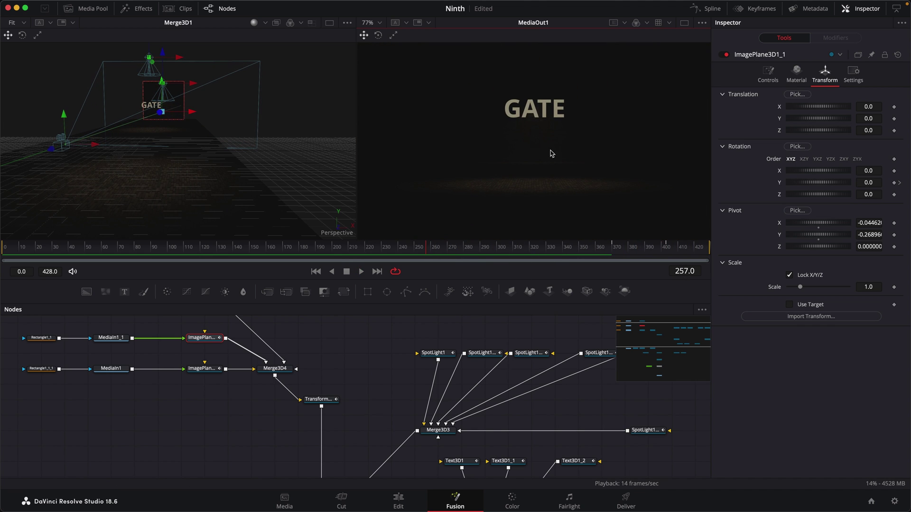
{"action": "left_click_drag", "start_coordinate": [504, 459], "coordinate": [360, 404]}
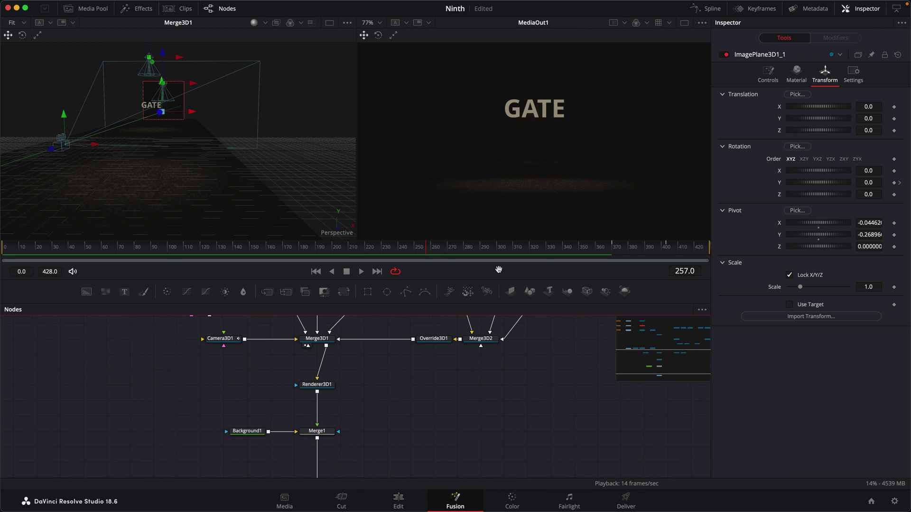
{"action": "left_click_drag", "start_coordinate": [353, 366], "coordinate": [355, 335]}
{"action": "left_click", "coordinate": [331, 357]}
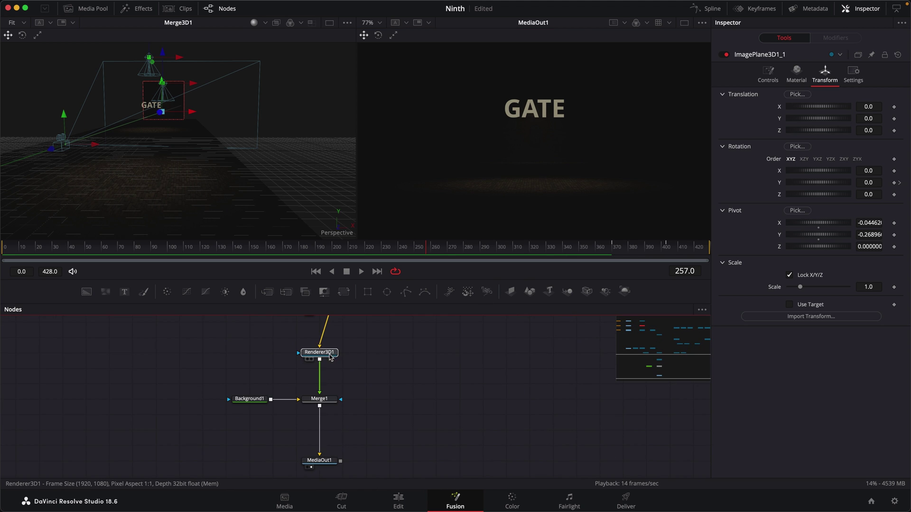
{"action": "key", "text": "1"}
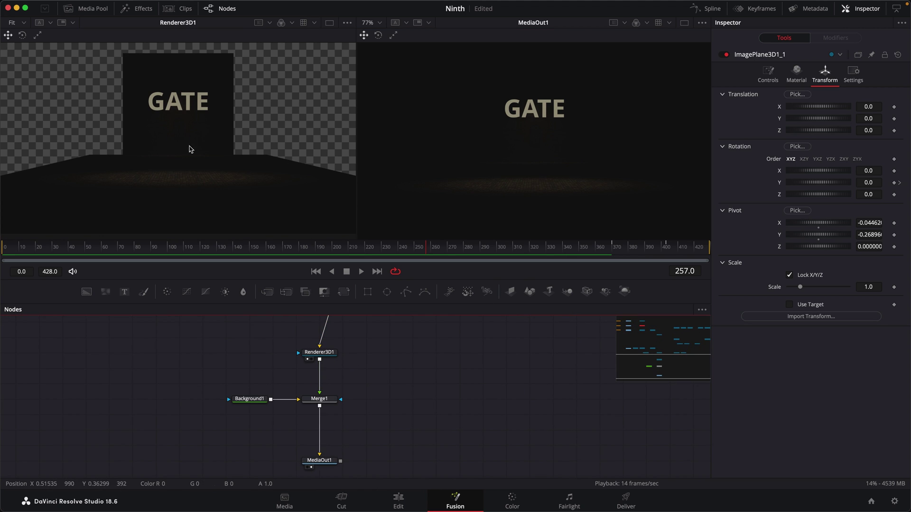
{"action": "left_click", "coordinate": [281, 23]}
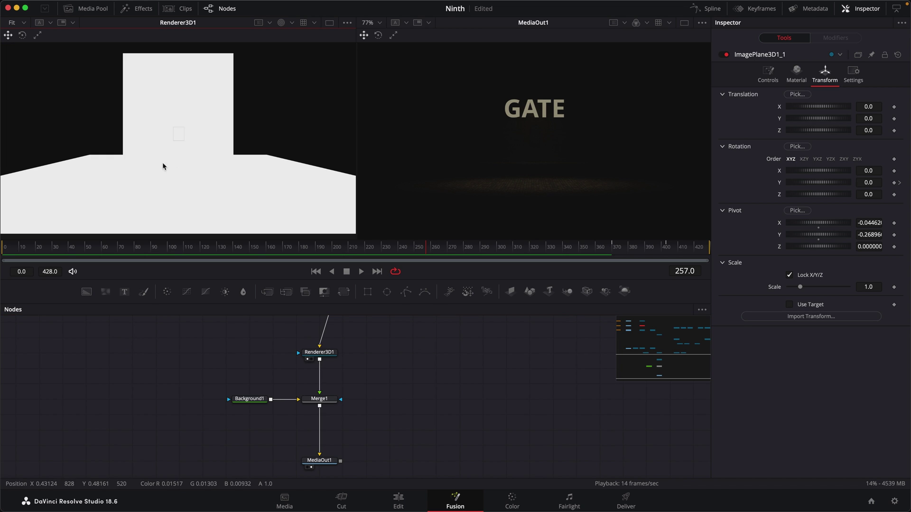
{"action": "scroll", "coordinate": [180, 135], "scroll_direction": "up", "scroll_amount": 5}
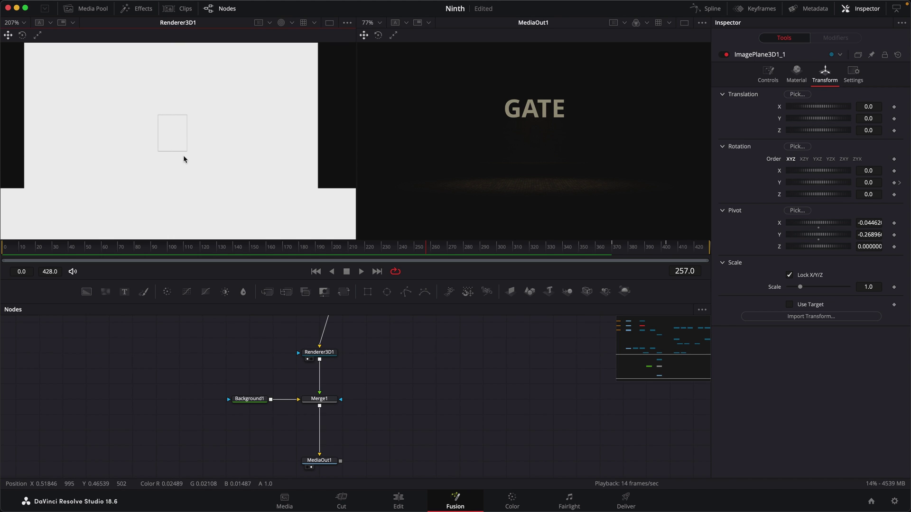
{"action": "scroll", "coordinate": [295, 408], "scroll_direction": "up", "scroll_amount": 5}
{"action": "scroll", "coordinate": [195, 109], "scroll_direction": "up", "scroll_amount": 5}
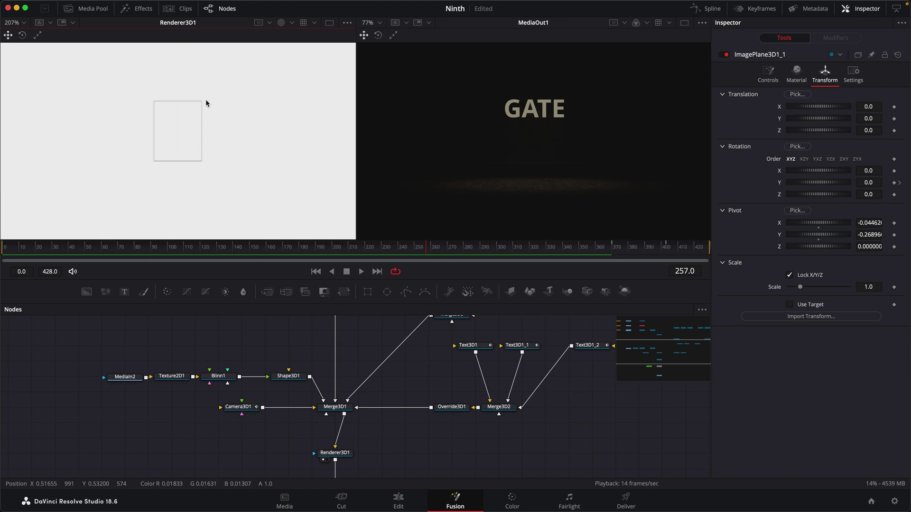
Step: Shrink the inverted Rectangle1 mask on MediaIn1_2 to width 0.094537 and height 0.129863 so the doorway cutout is slightly smaller
{"action": "scroll", "coordinate": [164, 382], "scroll_direction": "up", "scroll_amount": 8}
{"action": "left_click", "coordinate": [87, 382]}
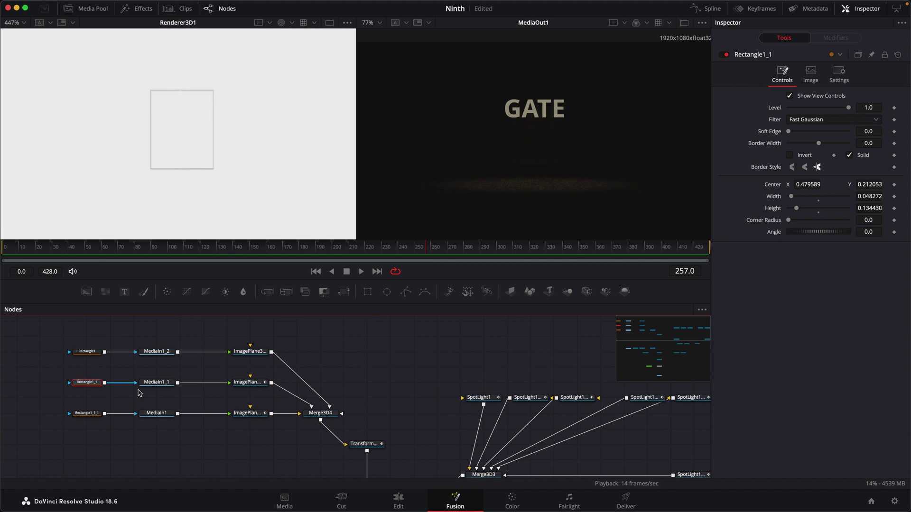
{"action": "left_click", "coordinate": [87, 351]}
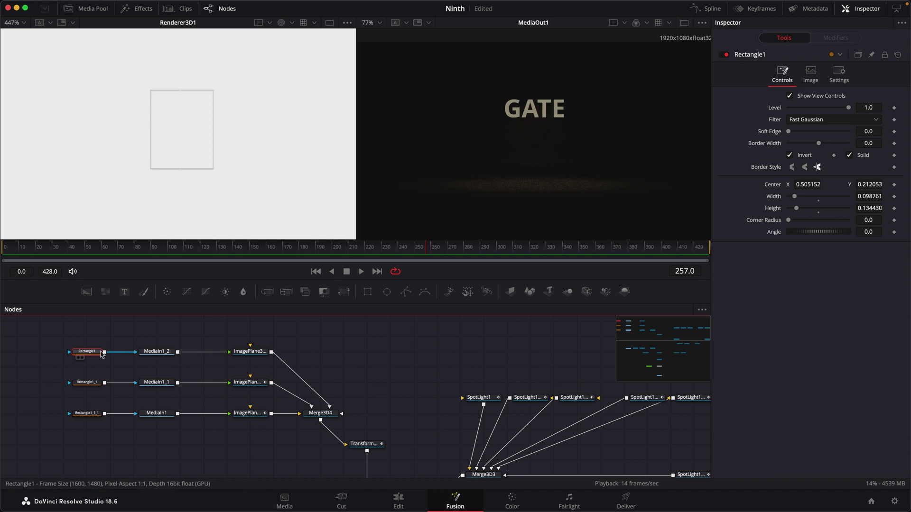
{"action": "left_click_drag", "start_coordinate": [156, 351], "coordinate": [545, 157]}
{"action": "scroll", "coordinate": [545, 225], "scroll_direction": "up", "scroll_amount": 8}
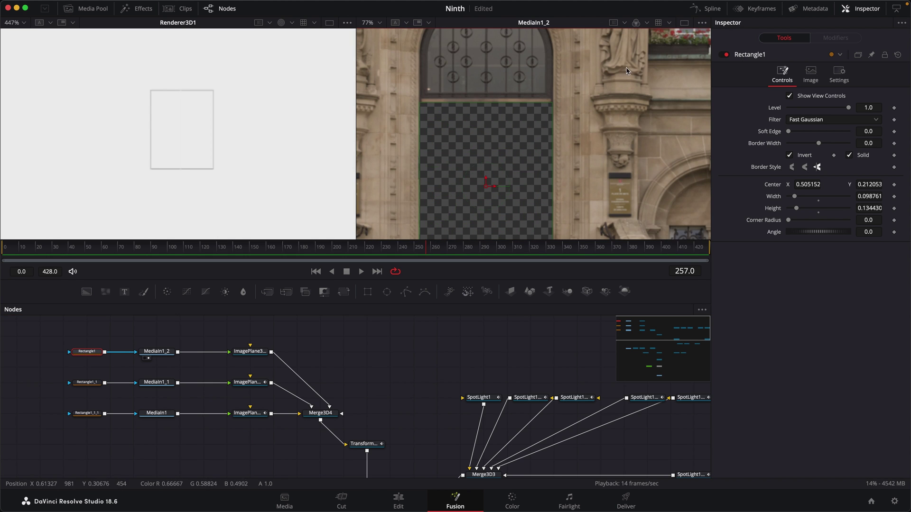
{"action": "left_click_drag", "start_coordinate": [419, 141], "coordinate": [422, 143]}
{"action": "left_click_drag", "start_coordinate": [473, 102], "coordinate": [474, 106]}
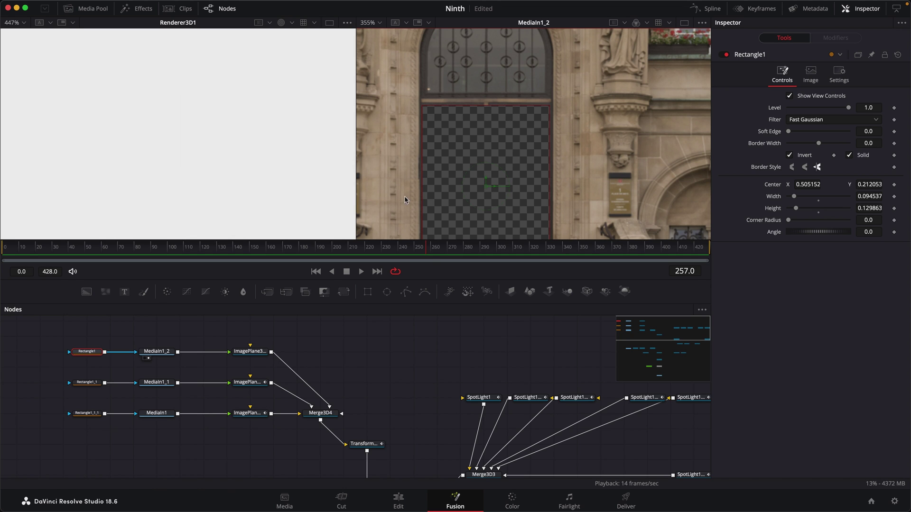
Step: Scrub through the door opening between about frames 361 and 394 and examine the rendered alpha and color at the doorway
{"action": "left_click_drag", "start_coordinate": [372, 396], "coordinate": [338, 347]}
{"action": "left_click_drag", "start_coordinate": [483, 252], "coordinate": [505, 256]}
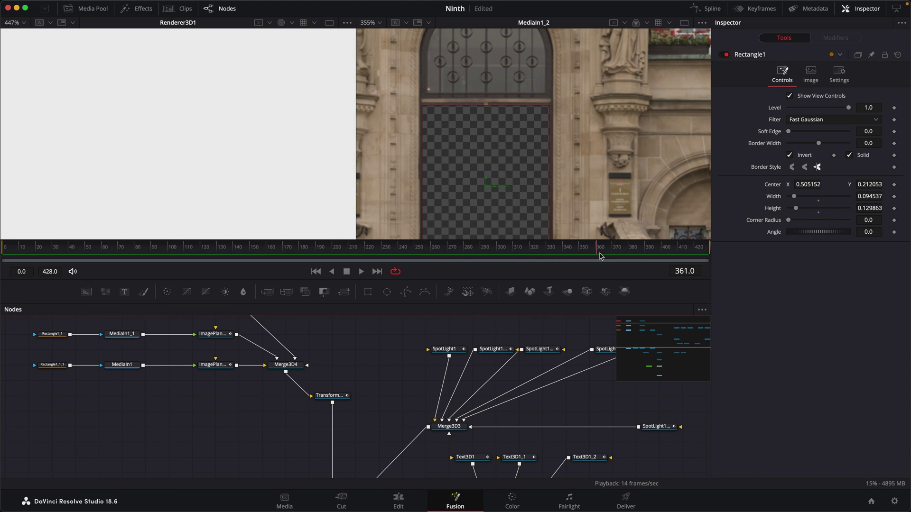
{"action": "left_click_drag", "start_coordinate": [624, 257], "coordinate": [647, 257]}
{"action": "scroll", "coordinate": [254, 159], "scroll_direction": "down", "scroll_amount": 5}
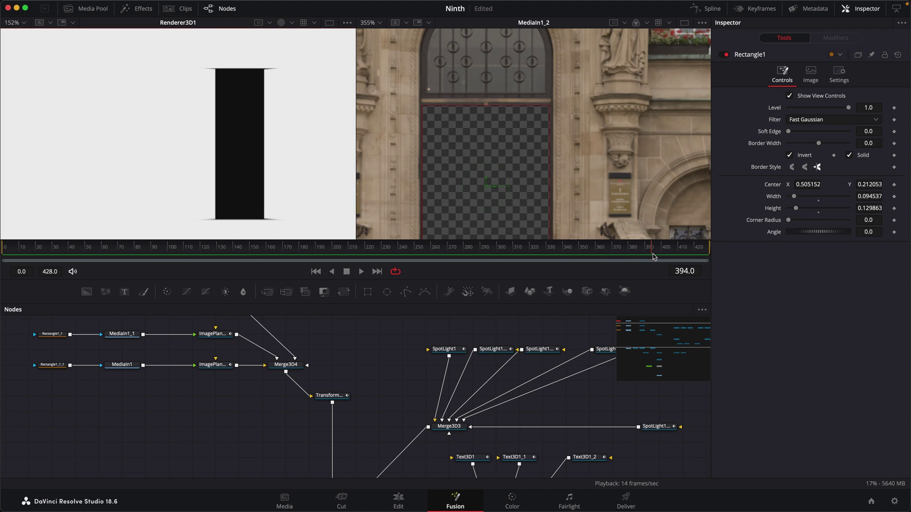
{"action": "left_click_drag", "start_coordinate": [267, 138], "coordinate": [203, 118]}
{"action": "scroll", "coordinate": [195, 138], "scroll_direction": "down", "scroll_amount": 2}
{"action": "left_click_drag", "start_coordinate": [665, 248], "coordinate": [636, 248]}
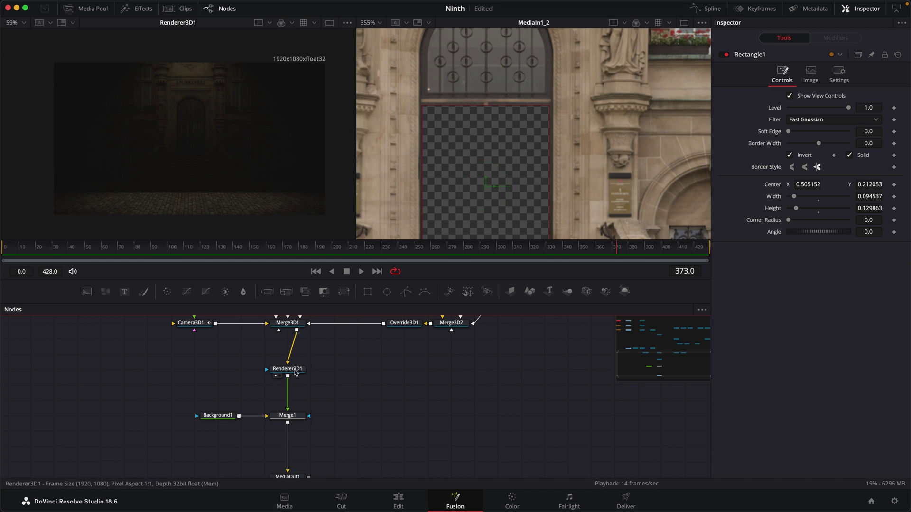
Step: Move MediaOut1 further below Merge1 in the node graph and bring the playhead to frame 364
{"action": "scroll", "coordinate": [424, 402], "scroll_direction": "down", "scroll_amount": 5}
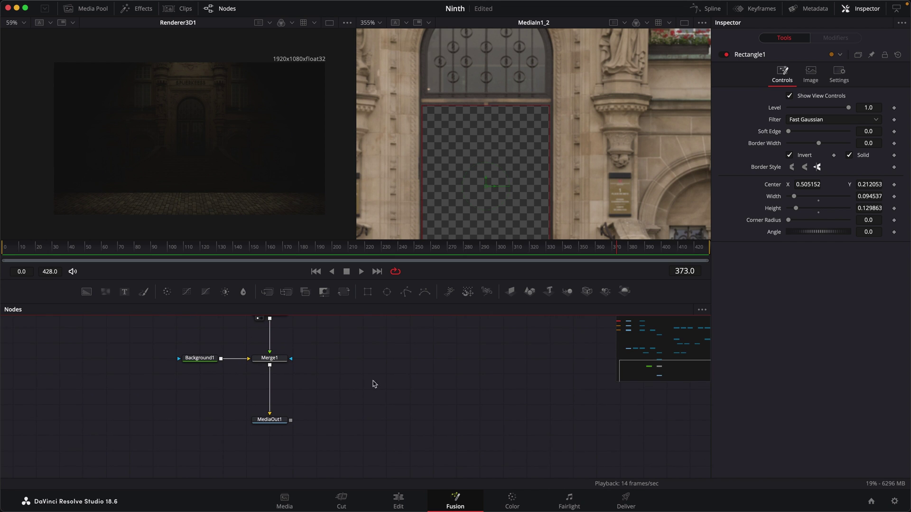
{"action": "left_click_drag", "start_coordinate": [284, 420], "coordinate": [284, 465]}
{"action": "scroll", "coordinate": [285, 433], "scroll_direction": "up", "scroll_amount": 3}
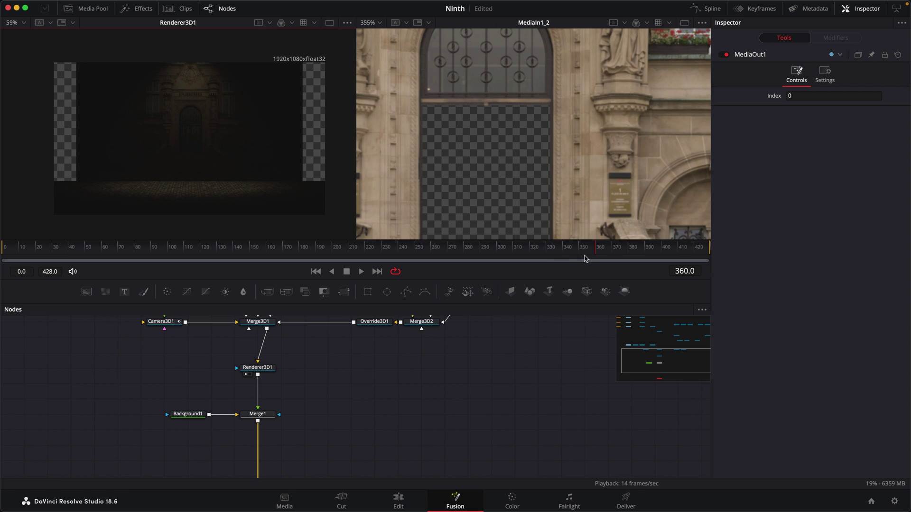
{"action": "mouse_move", "coordinate": [598, 251]}
{"action": "left_mouse_down"}
{"action": "mouse_move", "coordinate": [580, 259]}
{"action": "mouse_move", "coordinate": [616, 254]}
{"action": "mouse_move", "coordinate": [603, 256]}
{"action": "left_mouse_up"}
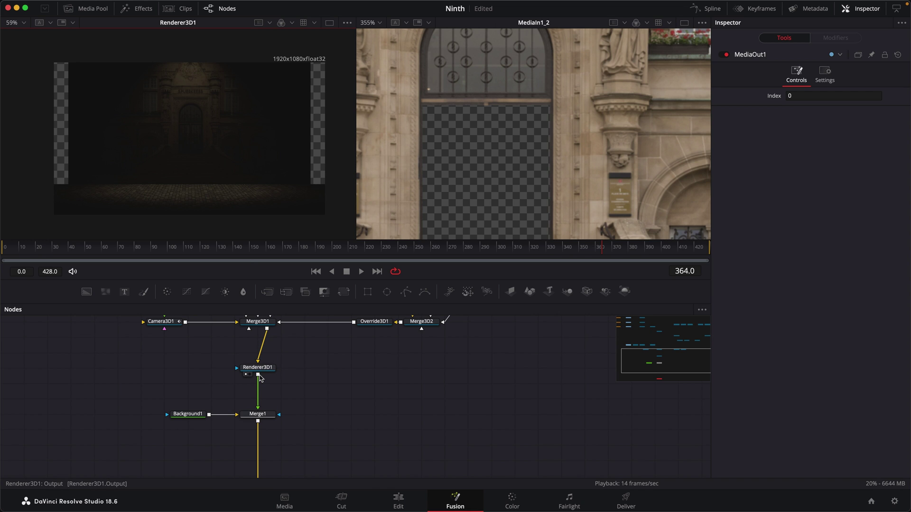
Step: Add a Background node beside Renderer3D1 and Merge1 and set its color to white
{"action": "left_click_drag", "start_coordinate": [258, 375], "coordinate": [271, 368]}
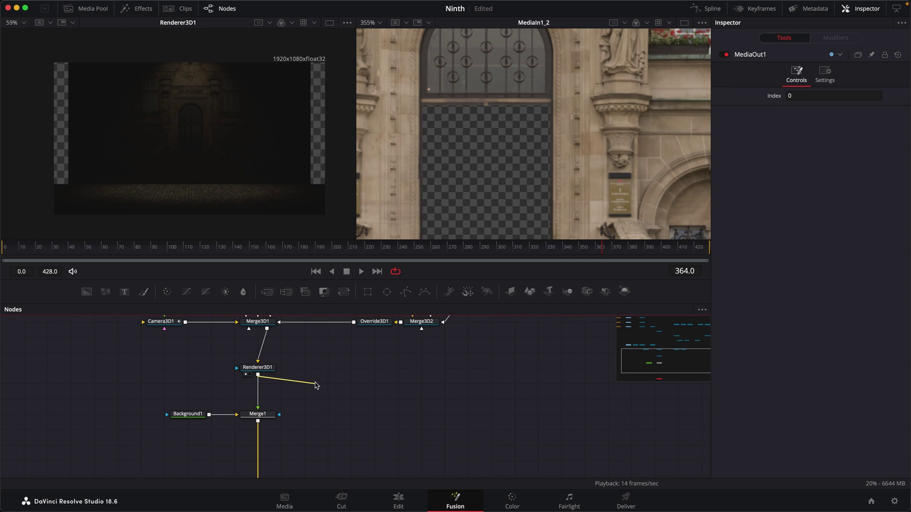
{"action": "left_click_drag", "start_coordinate": [87, 291], "coordinate": [349, 388]}
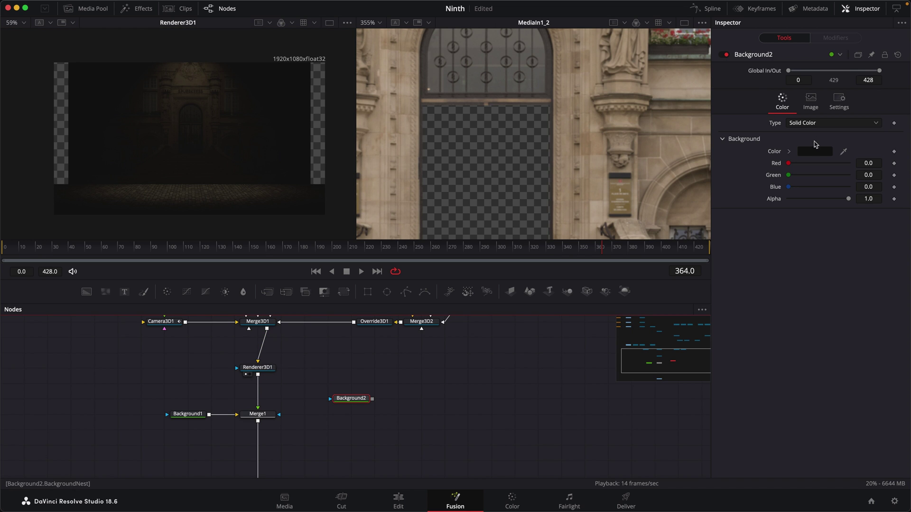
{"action": "left_click", "coordinate": [789, 152]}
{"action": "left_click", "coordinate": [787, 161]}
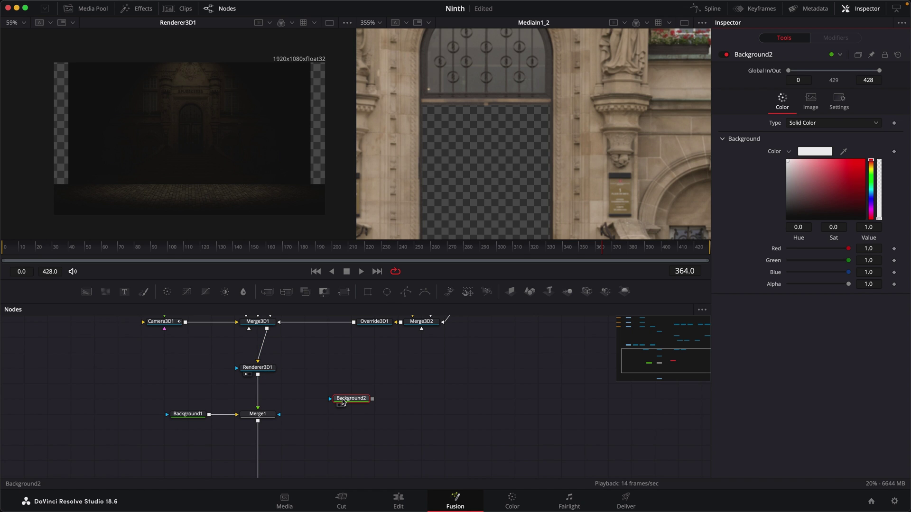
{"action": "left_click_drag", "start_coordinate": [335, 403], "coordinate": [360, 404]}
{"action": "key", "text": "ctrl+z"}
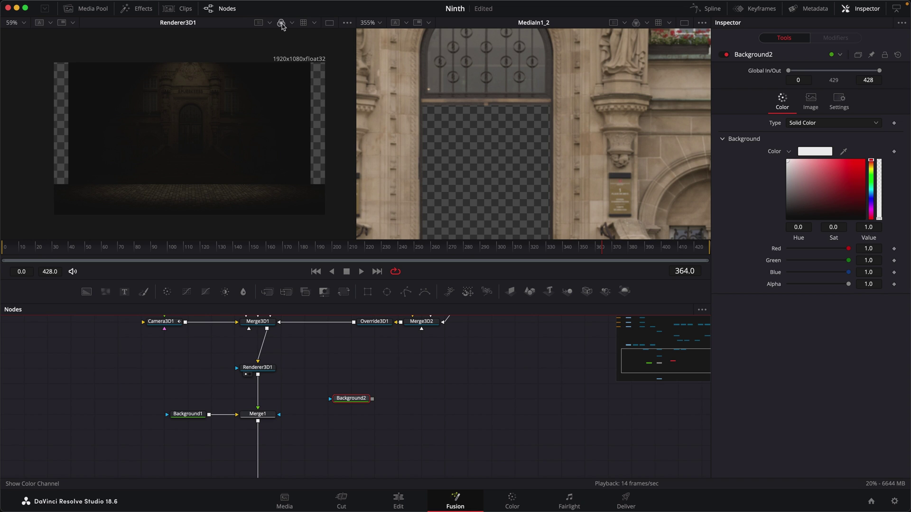
Step: Display Renderer3D1's alpha channel, then add a Channel Booleans node and feed Renderer3D1's output into its background input
{"action": "key", "text": "a"}
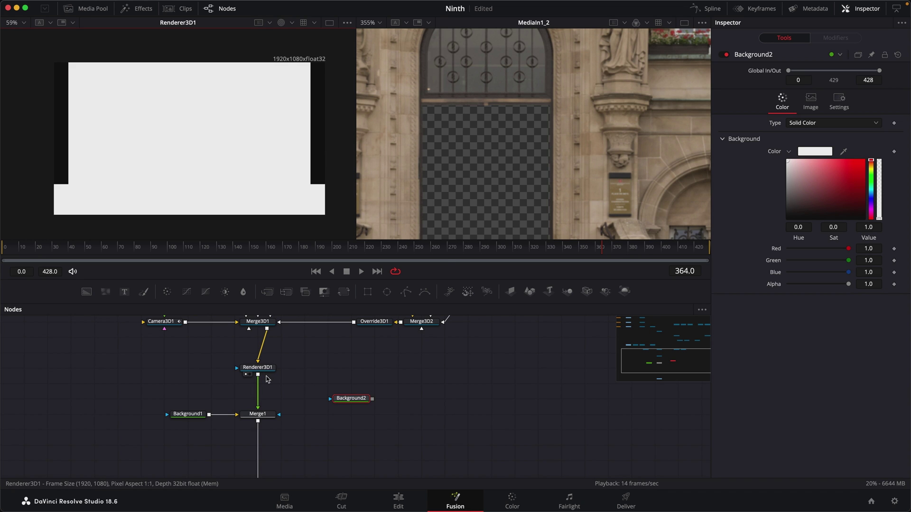
{"action": "left_click_drag", "start_coordinate": [286, 291], "coordinate": [318, 375]}
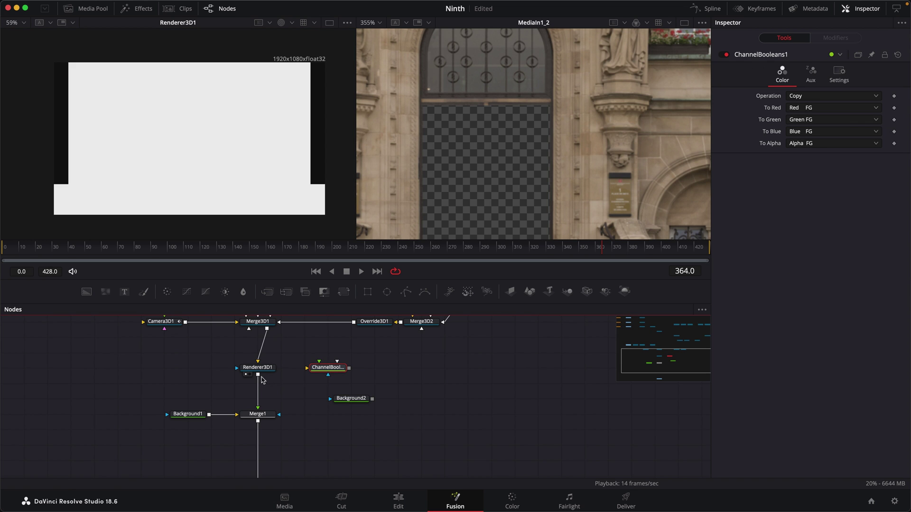
{"action": "left_click_drag", "start_coordinate": [258, 374], "coordinate": [332, 371]}
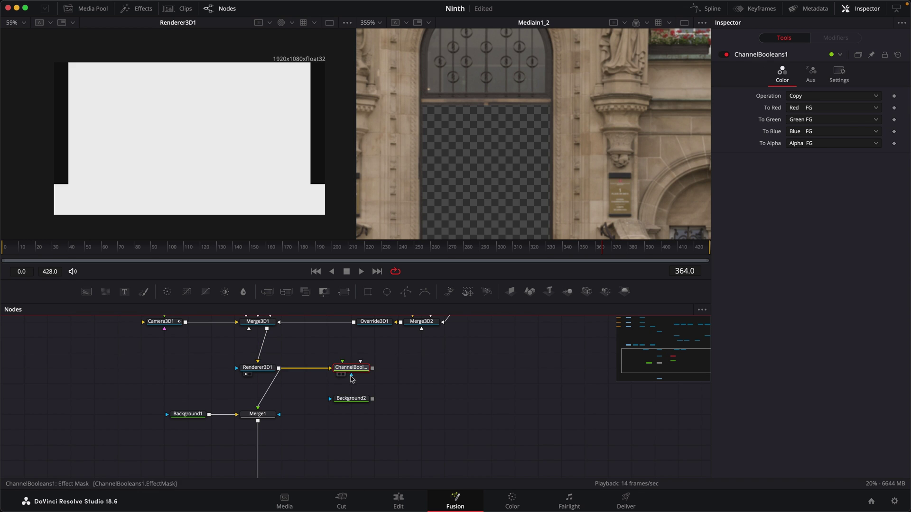
Step: Add an inverted Rectangle mask of height 1.041213, connect it as ChannelBooleans1's foreground, and change the operation to combine both mattes
{"action": "left_click", "coordinate": [367, 291]}
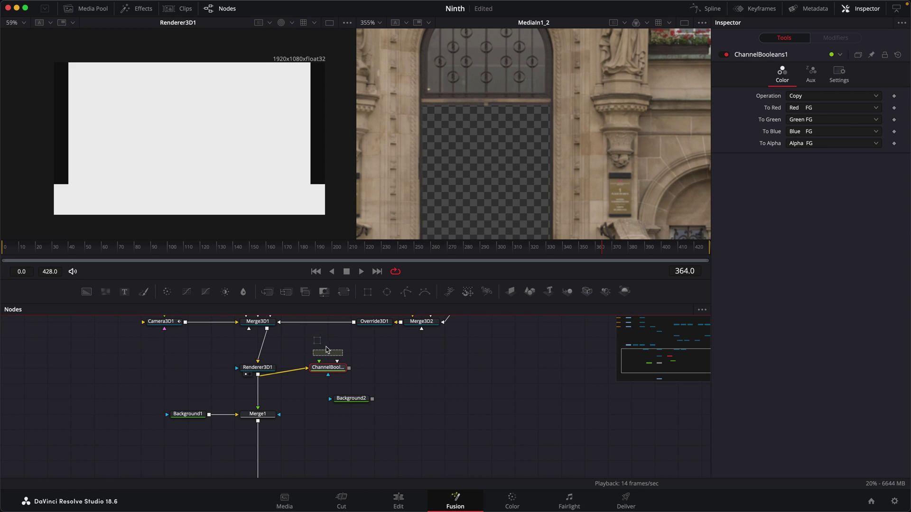
{"action": "left_click_drag", "start_coordinate": [239, 100], "coordinate": [235, 60]}
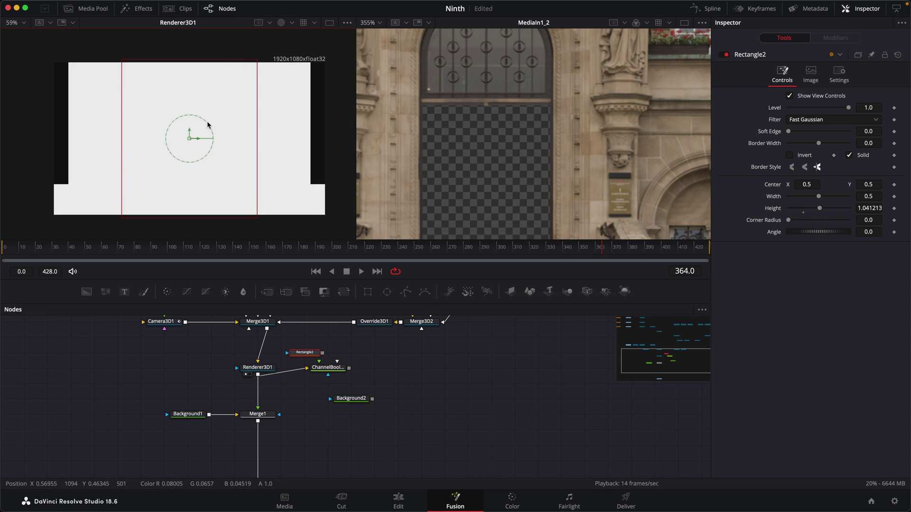
{"action": "left_click_drag", "start_coordinate": [323, 353], "coordinate": [320, 365]}
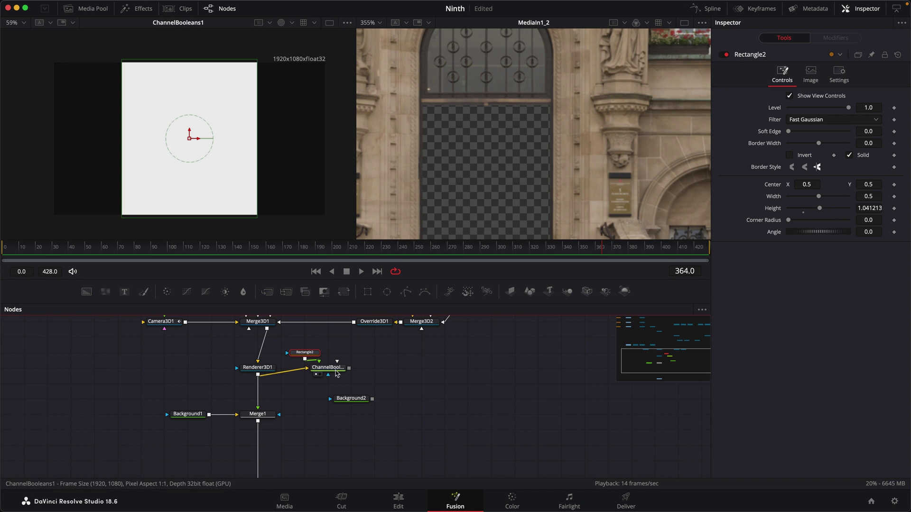
{"action": "left_click", "coordinate": [333, 367]}
{"action": "left_click", "coordinate": [824, 98]}
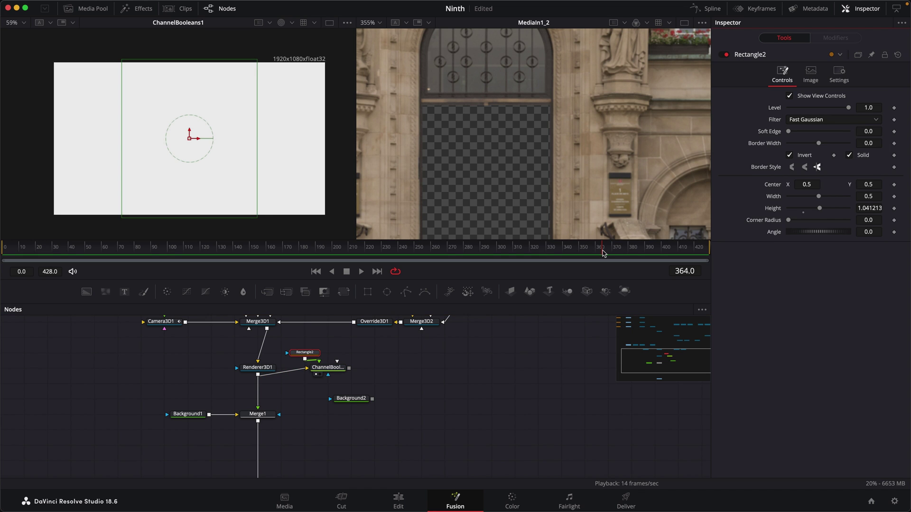
Step: Keyframe Rectangle2's width at 0.5 and its height on frame 408, and widen it to 1.052931 at frame 414
{"action": "left_click_drag", "start_coordinate": [615, 251], "coordinate": [675, 248]}
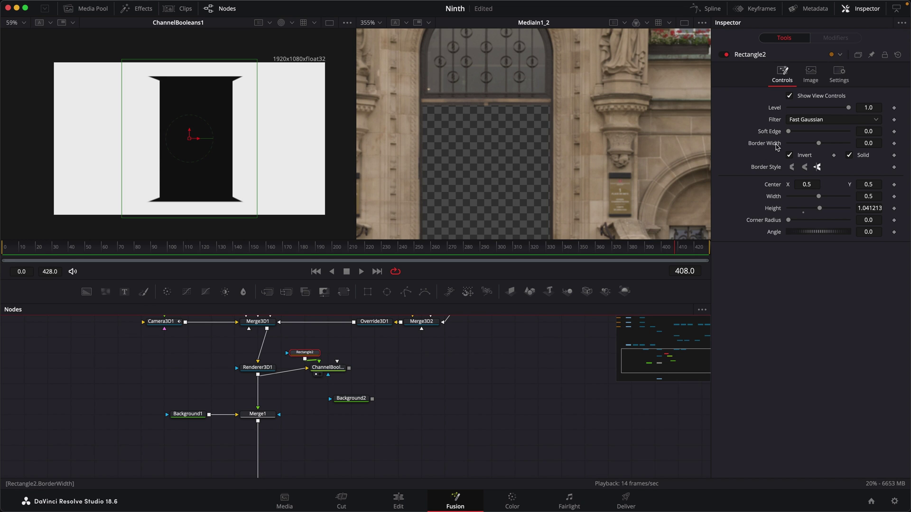
{"action": "left_click", "coordinate": [894, 208]}
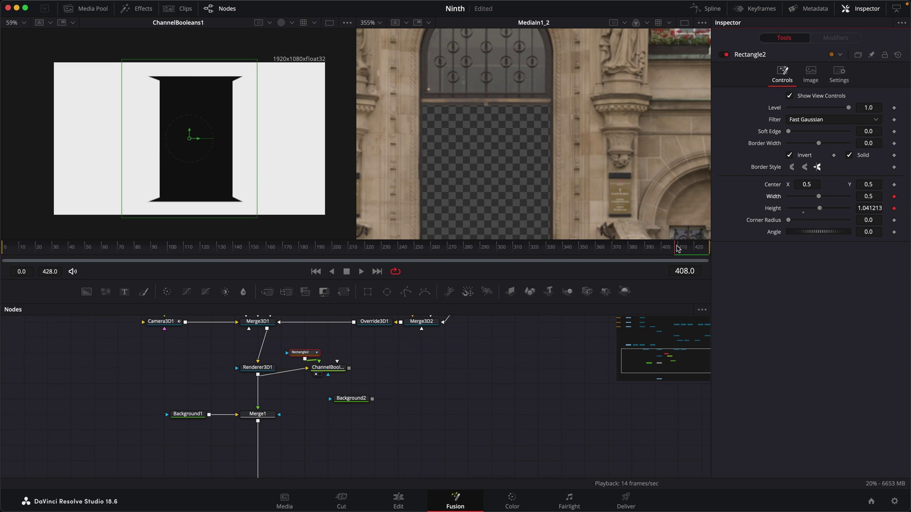
{"action": "left_click_drag", "start_coordinate": [674, 245], "coordinate": [684, 249]}
{"action": "left_click_drag", "start_coordinate": [258, 181], "coordinate": [333, 182]}
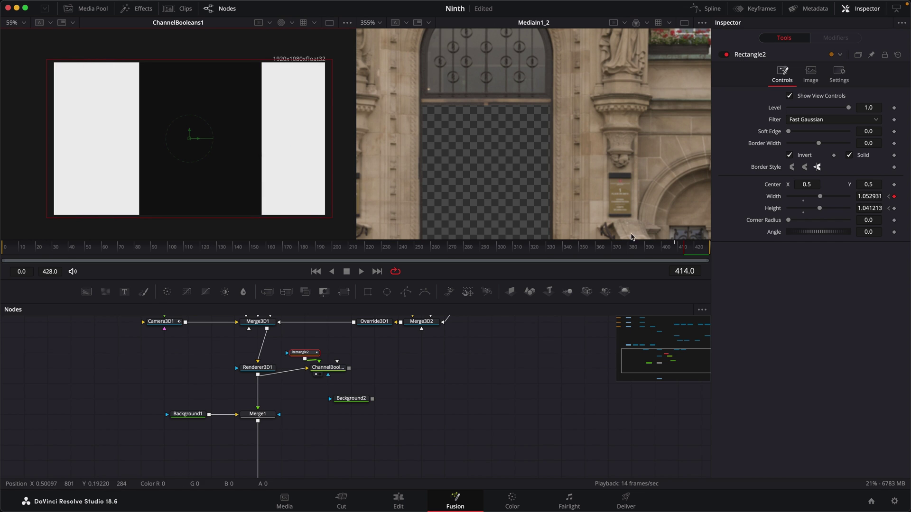
Step: Connect ChannelBooleans1 to Background2 as its mask, apply the mask inverted, and check the matte up to frame 371
{"action": "left_click_drag", "start_coordinate": [687, 248], "coordinate": [641, 265]}
{"action": "left_click_drag", "start_coordinate": [349, 369], "coordinate": [353, 350]}
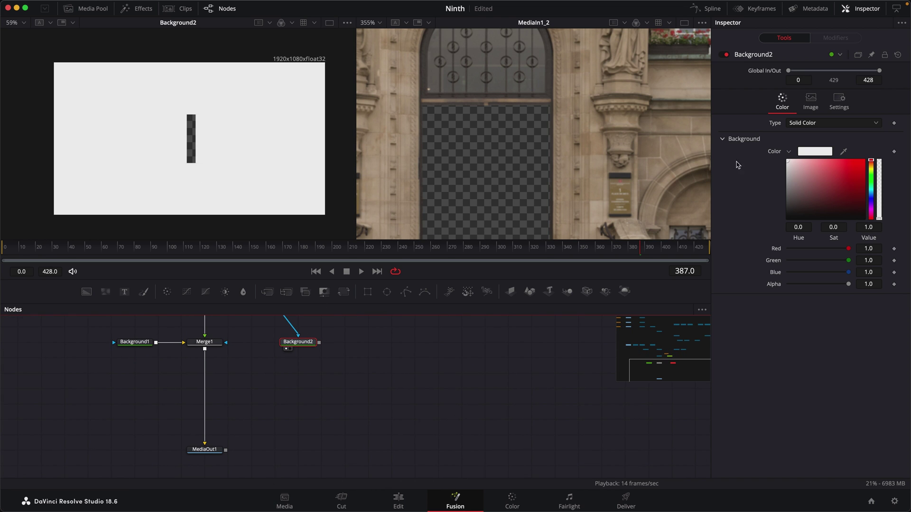
{"action": "left_click", "coordinate": [838, 100]}
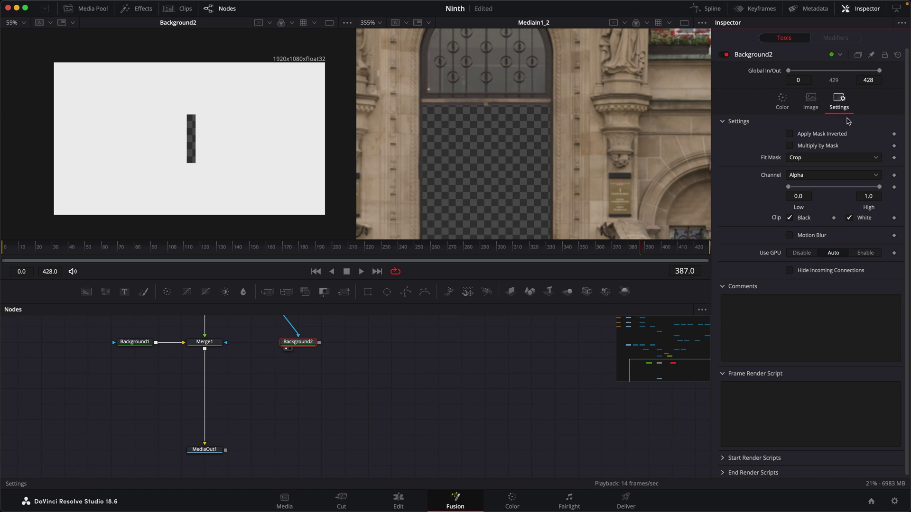
{"action": "left_click", "coordinate": [789, 134]}
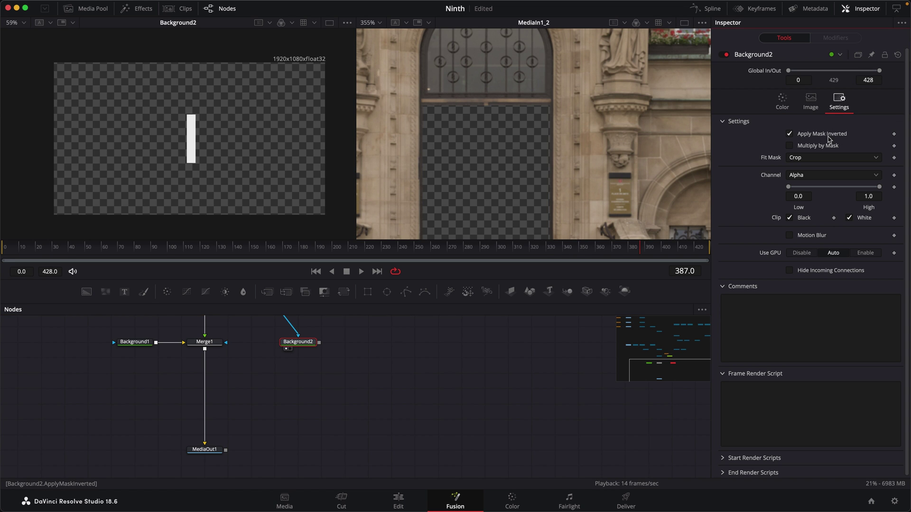
{"action": "left_click_drag", "start_coordinate": [643, 250], "coordinate": [538, 256]}
{"action": "mouse_move", "coordinate": [601, 255]}
{"action": "left_mouse_down"}
{"action": "mouse_move", "coordinate": [701, 254]}
{"action": "mouse_move", "coordinate": [613, 256]}
{"action": "left_mouse_up"}
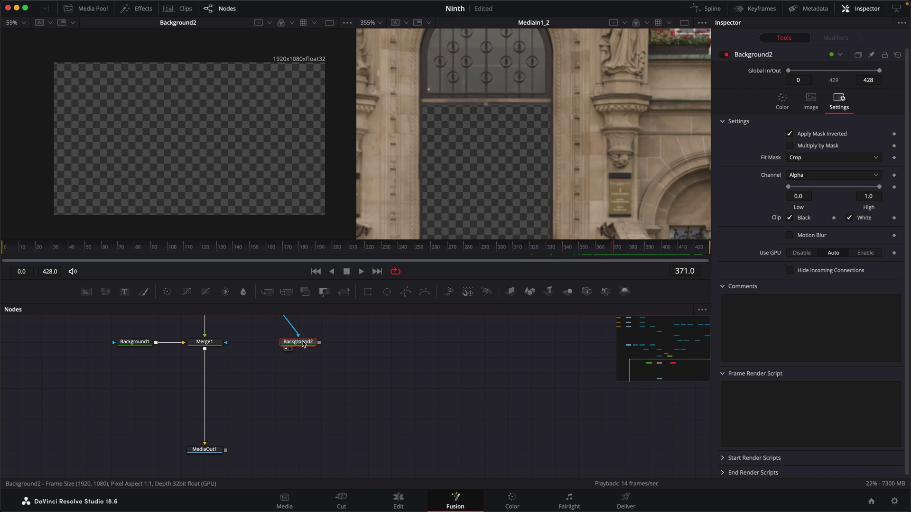
Step: Add a Light Rays node after Background2, merge it over Merge1's output as the foreground, and display LightRays1 in the viewer
{"action": "key", "text": "shift+space"}
{"action": "type", "text": "li"}
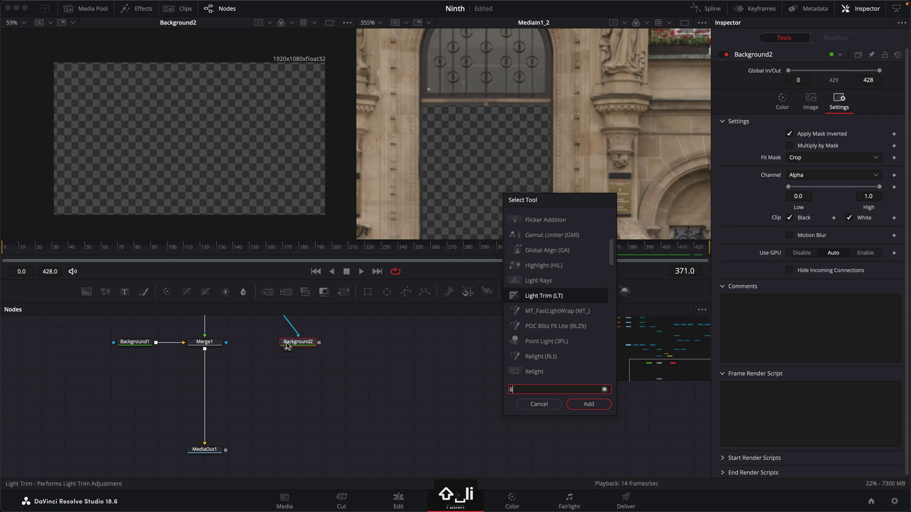
{"action": "left_click", "coordinate": [596, 403]}
{"action": "left_click_drag", "start_coordinate": [366, 342], "coordinate": [206, 351]}
{"action": "left_click_drag", "start_coordinate": [343, 373], "coordinate": [195, 390]}
{"action": "left_click_drag", "start_coordinate": [307, 375], "coordinate": [298, 159]}
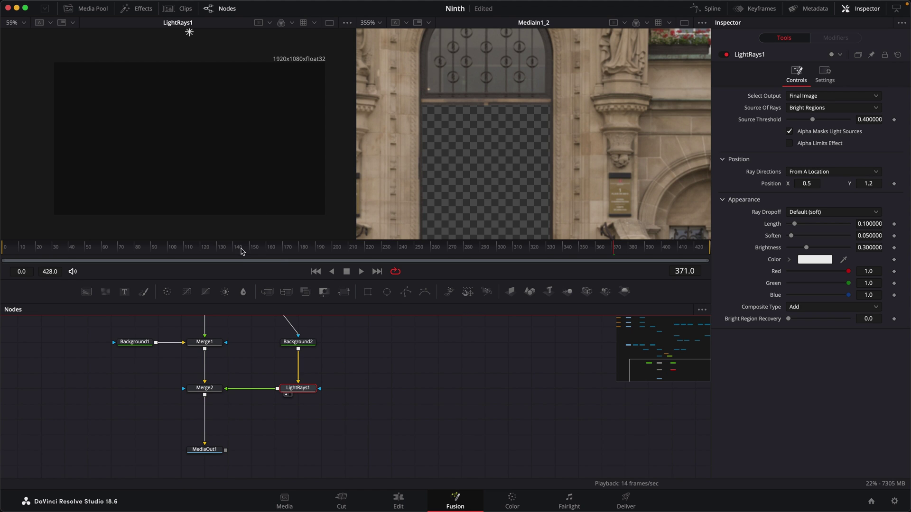
Step: Switch to a single viewer and preview the light rays at frame 391
{"action": "left_click", "coordinate": [329, 22]}
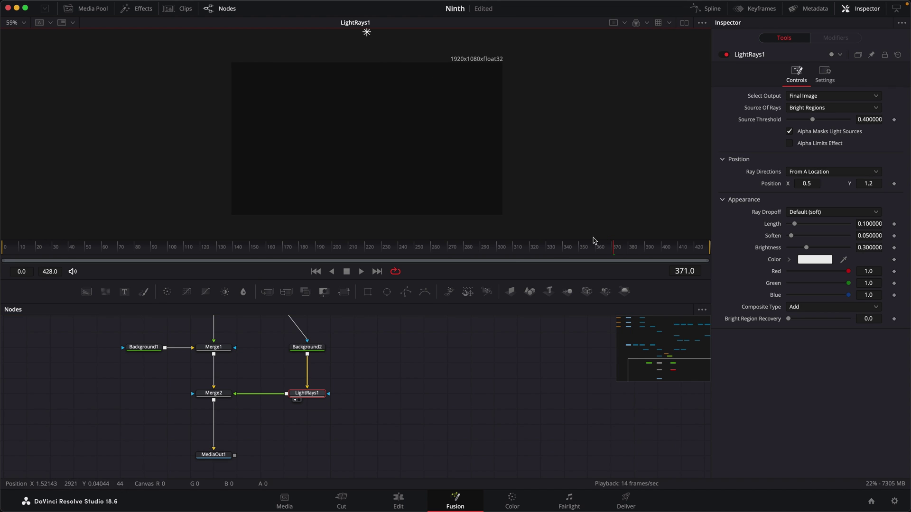
{"action": "left_click_drag", "start_coordinate": [603, 254], "coordinate": [647, 258]}
{"action": "scroll", "coordinate": [352, 382], "scroll_direction": "down", "scroll_amount": 1}
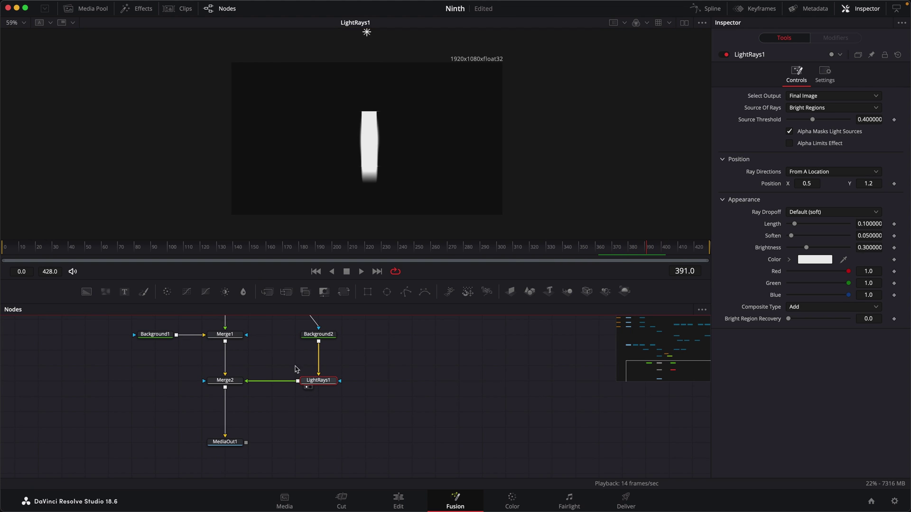
Step: Display Merge2 in the viewer and set its apply mode to Screen
{"action": "left_click", "coordinate": [213, 387]}
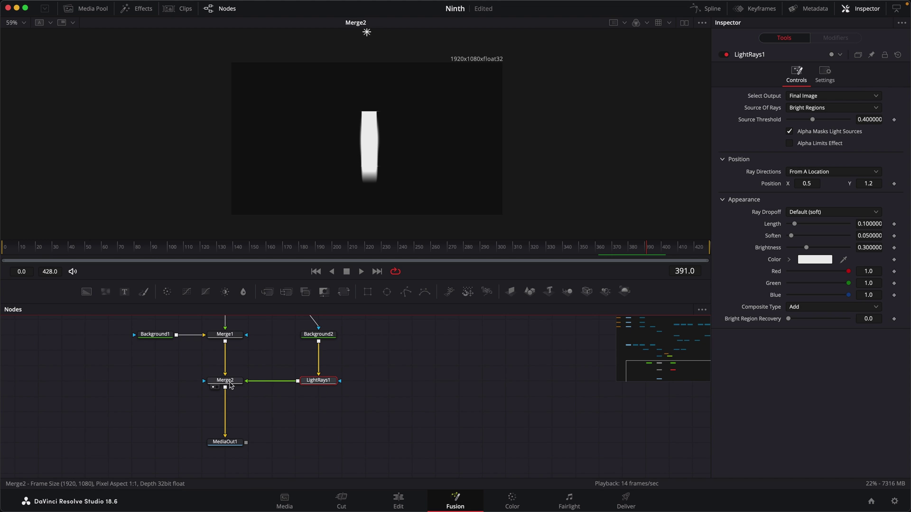
{"action": "left_click", "coordinate": [232, 382]}
{"action": "left_click", "coordinate": [826, 161]}
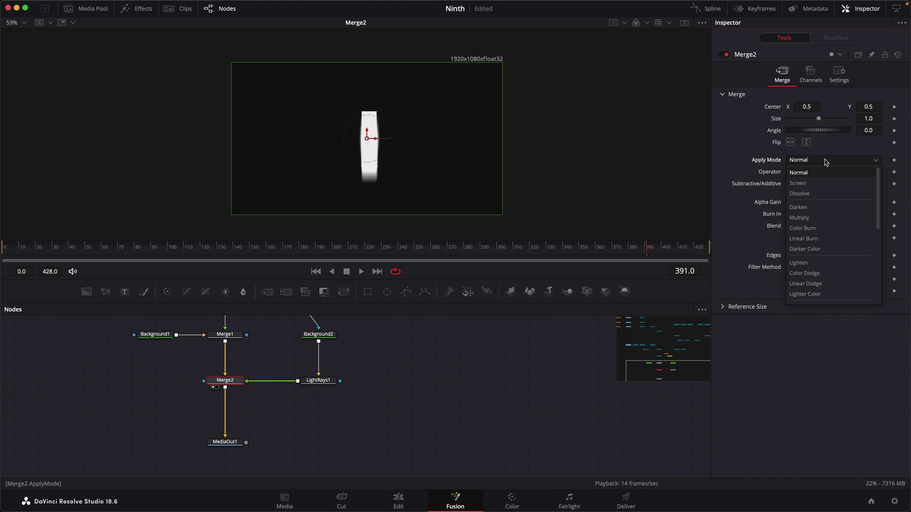
{"action": "left_click", "coordinate": [806, 183]}
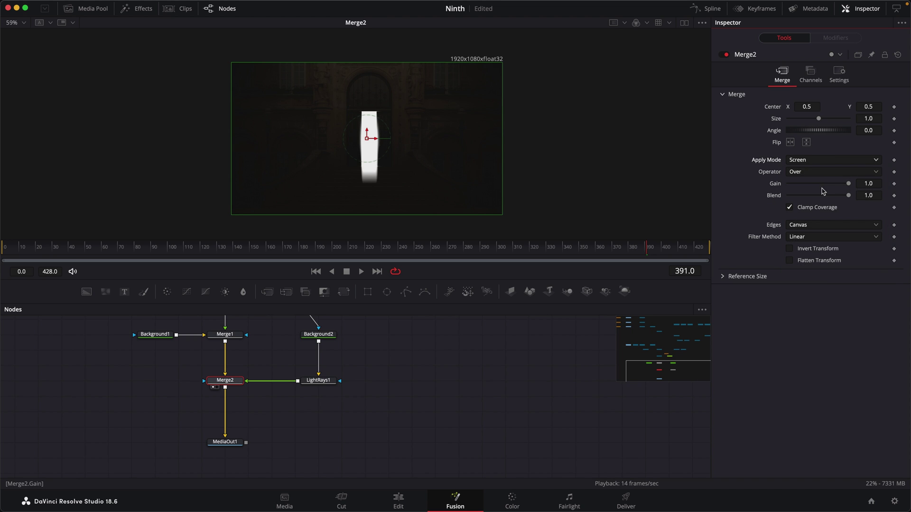
Step: Reposition LightRays1's source above the doorway at X 0.608486, Y 1.038258, checking the beam direction at frame 380
{"action": "left_click", "coordinate": [322, 381]}
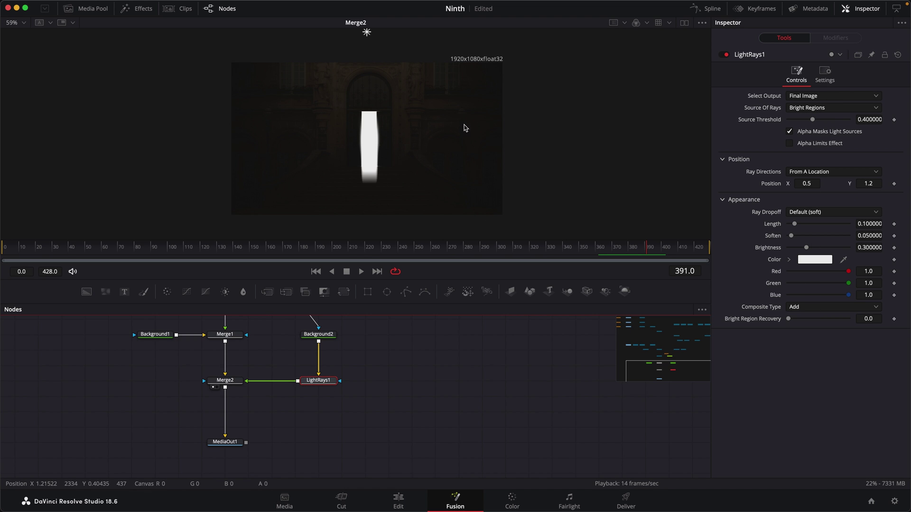
{"action": "left_click_drag", "start_coordinate": [366, 32], "coordinate": [390, 72]}
{"action": "mouse_move", "coordinate": [640, 252]}
{"action": "left_mouse_down"}
{"action": "mouse_move", "coordinate": [620, 255]}
{"action": "mouse_move", "coordinate": [629, 257]}
{"action": "left_mouse_up"}
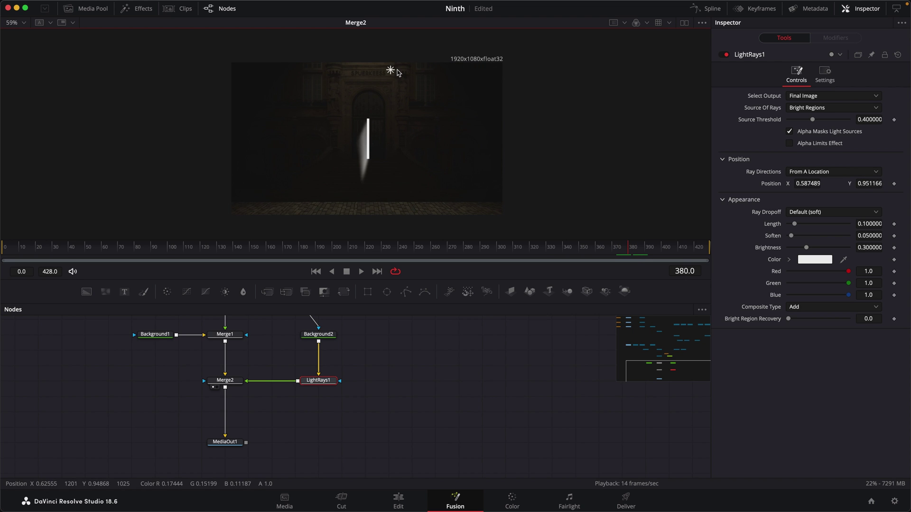
{"action": "left_click_drag", "start_coordinate": [391, 71], "coordinate": [396, 61]}
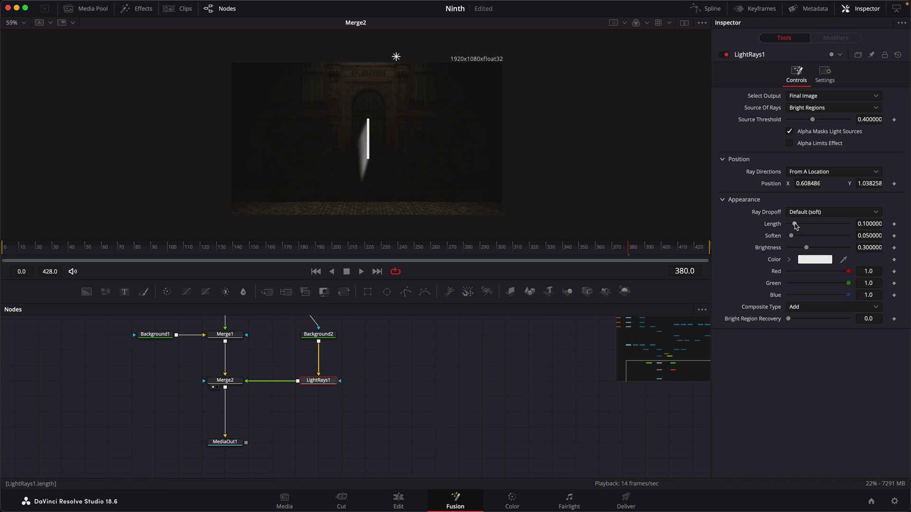
Step: Set LightRays1's length to 0.26 and check the beam through the opening door up to frame 387
{"action": "left_click_drag", "start_coordinate": [797, 229], "coordinate": [804, 228]}
{"action": "left_click_drag", "start_coordinate": [594, 251], "coordinate": [620, 256]}
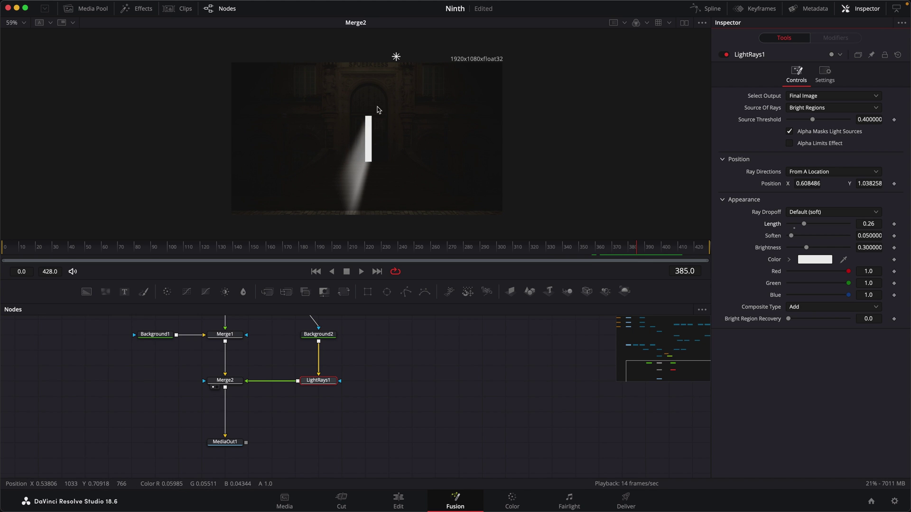
{"action": "left_click", "coordinate": [618, 253]}
{"action": "mouse_move", "coordinate": [637, 254]}
{"action": "left_mouse_down"}
{"action": "mouse_move", "coordinate": [693, 256]}
{"action": "mouse_move", "coordinate": [641, 260]}
{"action": "left_mouse_up"}
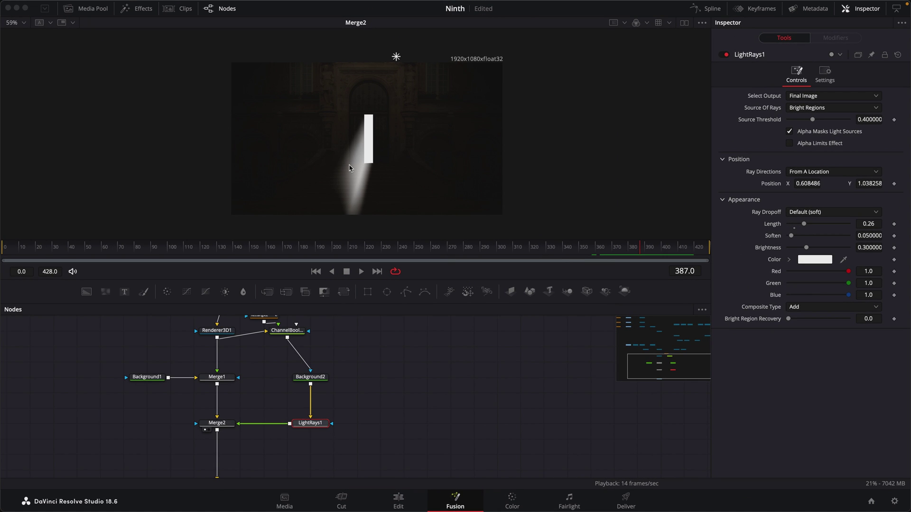
Step: Add a FastNoise node masked by ChannelBooleans1, apply the mask inverted, and check the noise in the door opening at frame 397
{"action": "left_click_drag", "start_coordinate": [105, 291], "coordinate": [389, 344]}
{"action": "left_click_drag", "start_coordinate": [287, 342], "coordinate": [391, 136]}
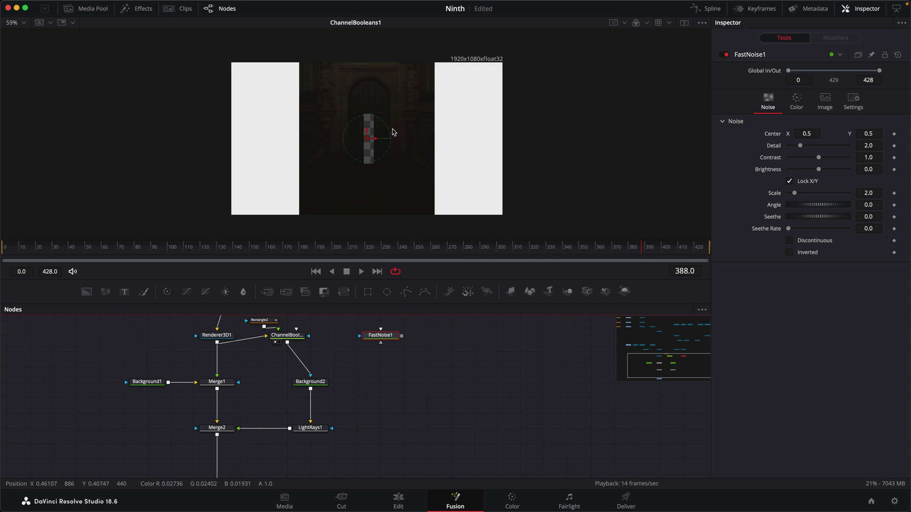
{"action": "left_click_drag", "start_coordinate": [287, 342], "coordinate": [387, 338]}
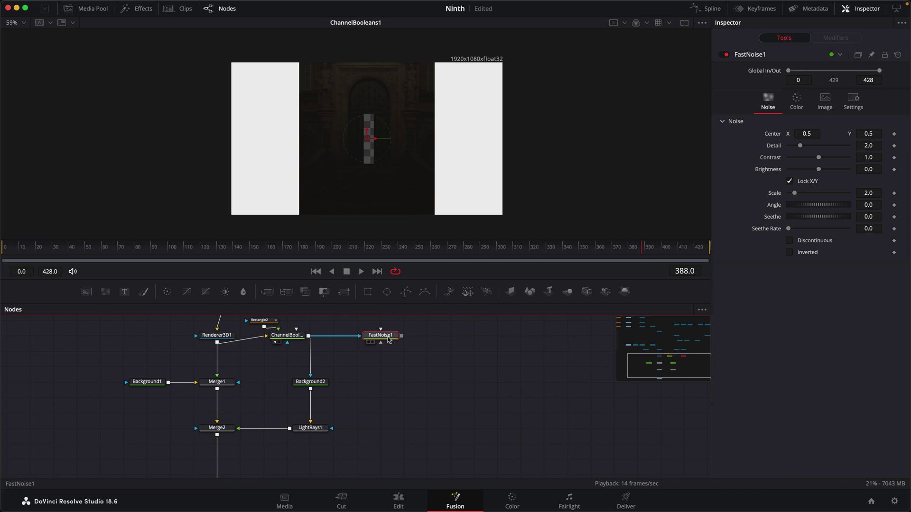
{"action": "key", "text": "1"}
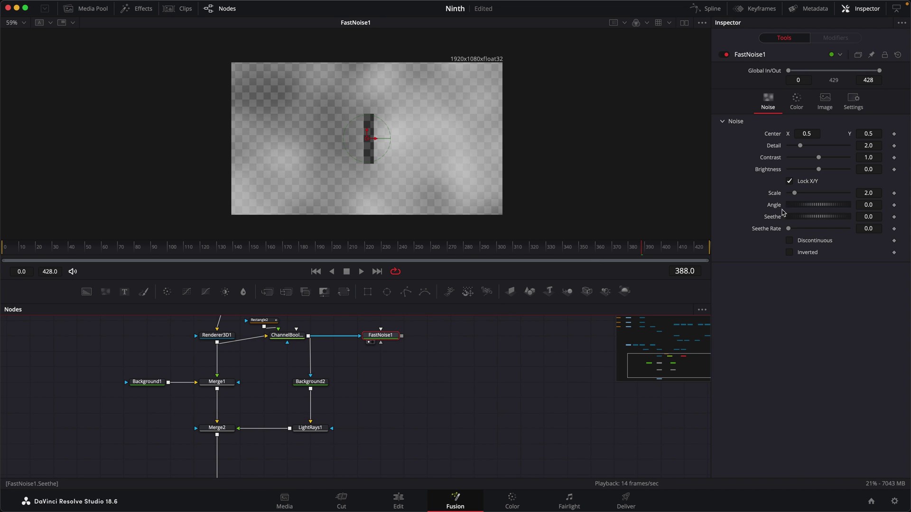
{"action": "left_click", "coordinate": [853, 100]}
{"action": "left_click", "coordinate": [789, 134]}
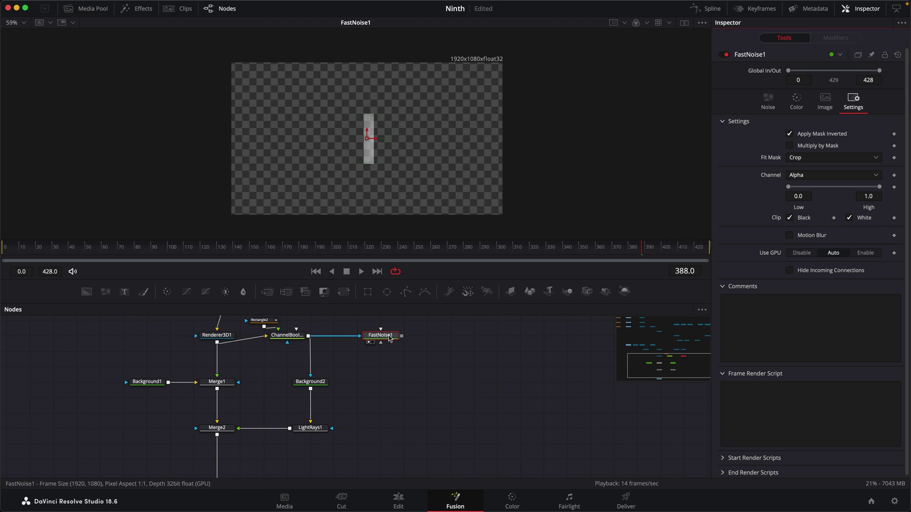
{"action": "left_click_drag", "start_coordinate": [644, 250], "coordinate": [656, 251]}
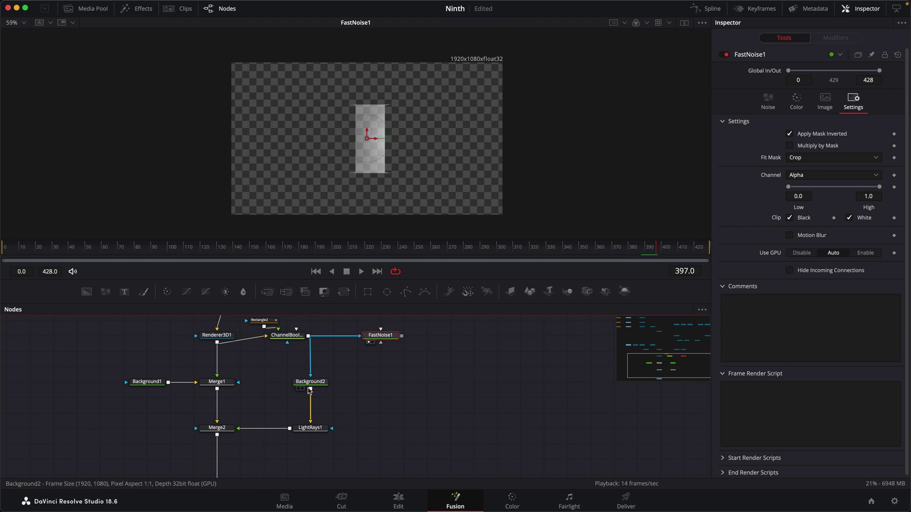
Step: Duplicate Background2, connect FastNoise1 to the copy as its mask, and display the copy in the viewer
{"action": "left_click", "coordinate": [323, 387]}
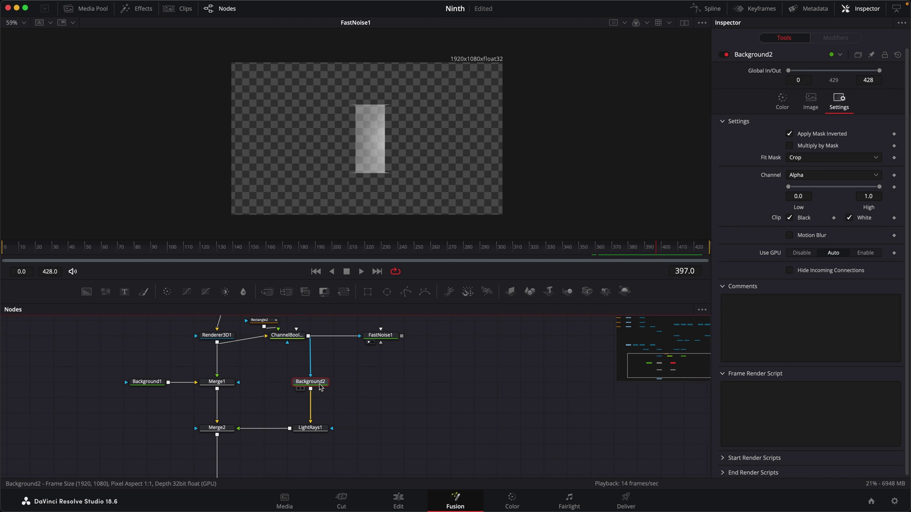
{"action": "key", "text": "super+c"}
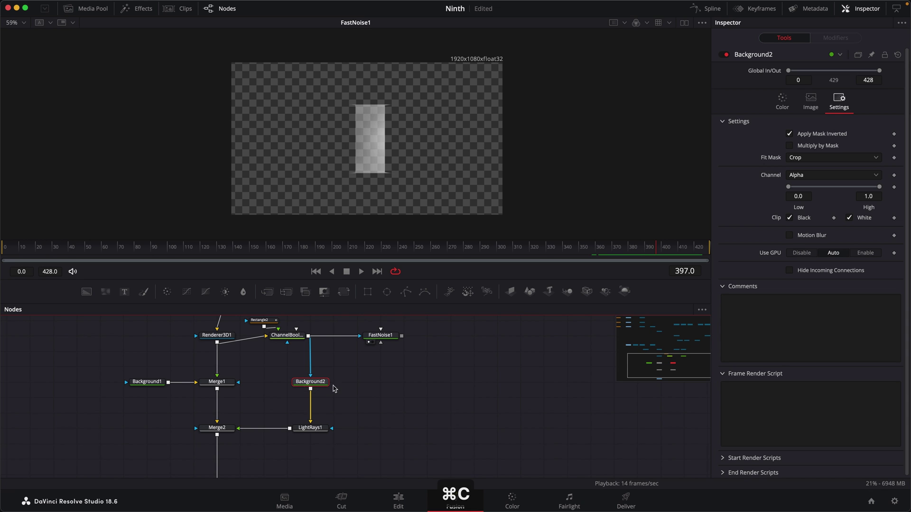
{"action": "key", "text": "super+v"}
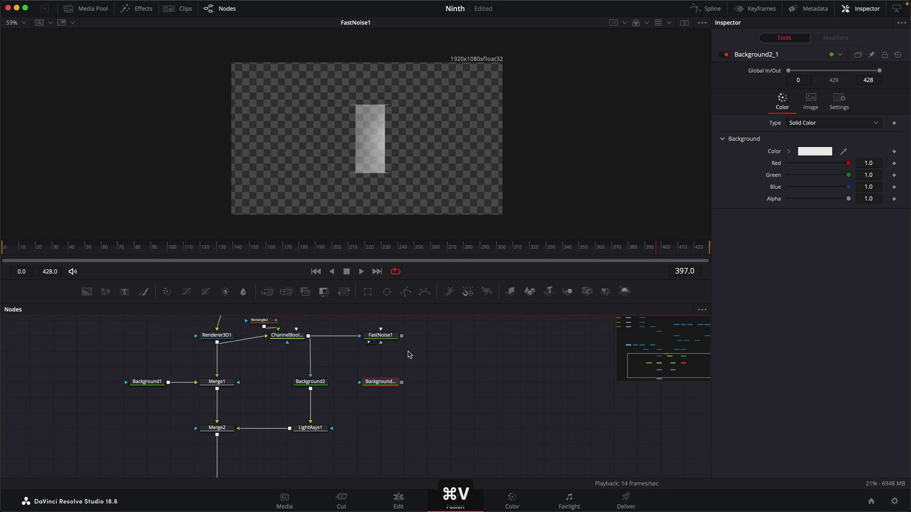
{"action": "left_click_drag", "start_coordinate": [402, 335], "coordinate": [392, 385]}
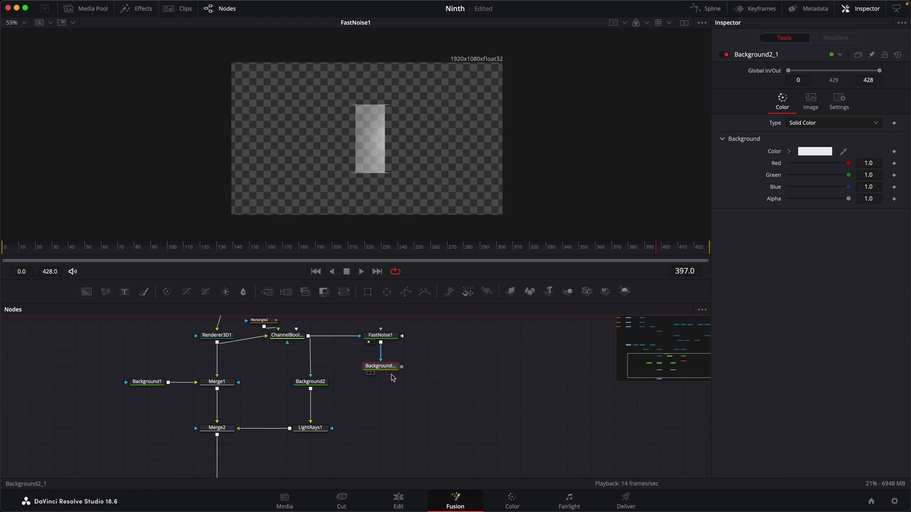
{"action": "key", "text": "1"}
Step: Feed the duplicated background into LightRays1 instead of Background2, place LightRays1 beneath it, and disconnect LightRays1 from Merge2
{"action": "left_click_drag", "start_coordinate": [310, 428], "coordinate": [334, 428]}
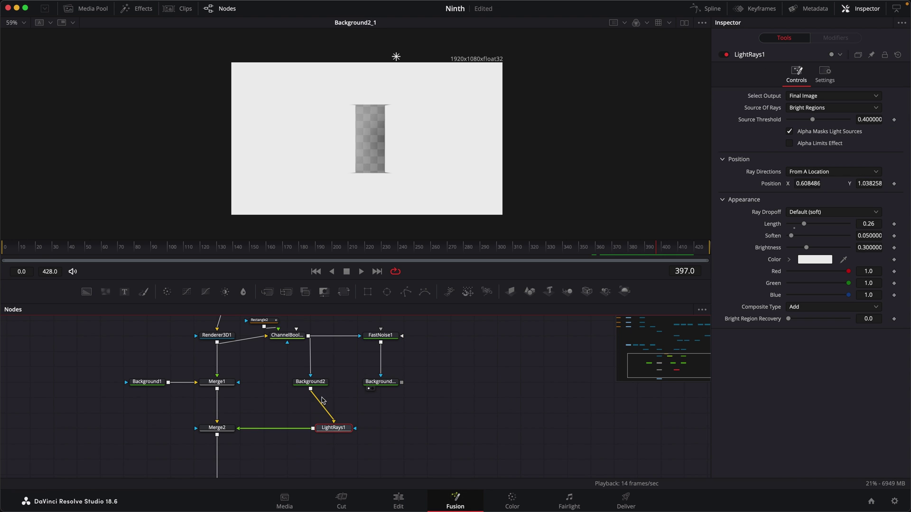
{"action": "left_click_drag", "start_coordinate": [401, 381], "coordinate": [333, 423]}
{"action": "left_click_drag", "start_coordinate": [334, 428], "coordinate": [380, 427]}
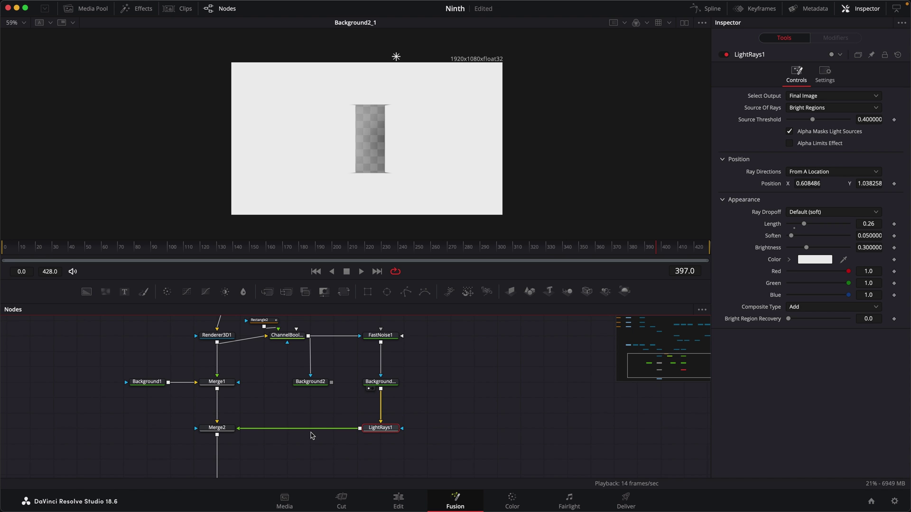
{"action": "left_click_drag", "start_coordinate": [247, 431], "coordinate": [317, 443]}
{"action": "scroll", "coordinate": [403, 417], "scroll_direction": "up", "scroll_amount": 2}
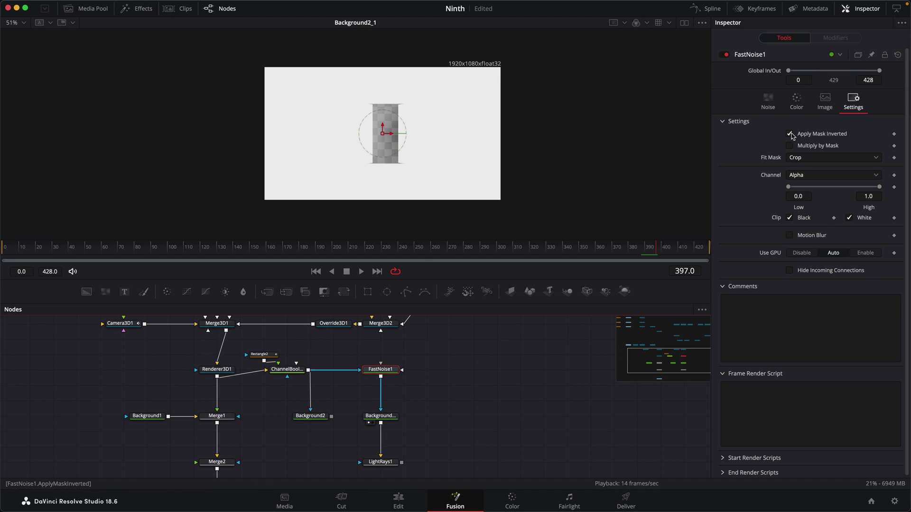
Step: Try FastNoise1's mask without inversion, and restore the inverted mask
{"action": "left_click", "coordinate": [790, 134]}
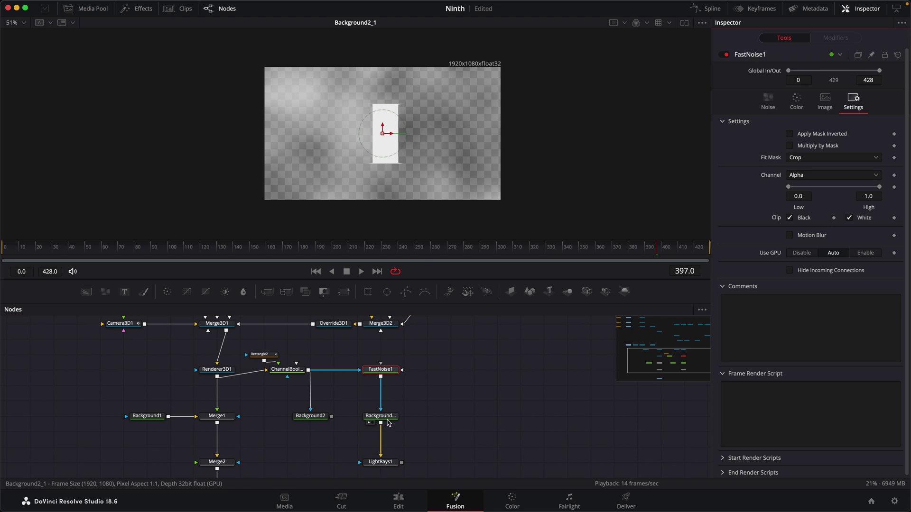
{"action": "scroll", "coordinate": [414, 412], "scroll_direction": "down", "scroll_amount": 3}
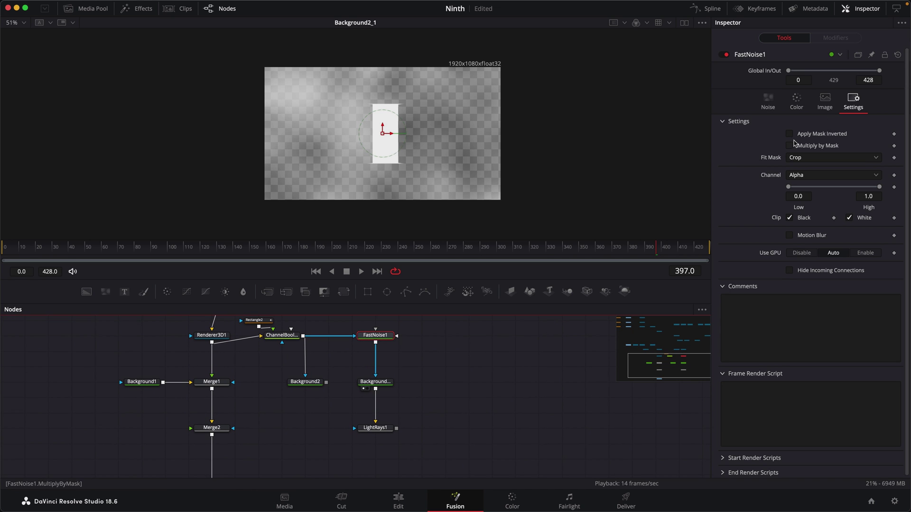
{"action": "left_click", "coordinate": [789, 134]}
Step: Turn off the inverted mask on the duplicated background and display LightRays1 in the viewer
{"action": "left_click", "coordinate": [386, 386]}
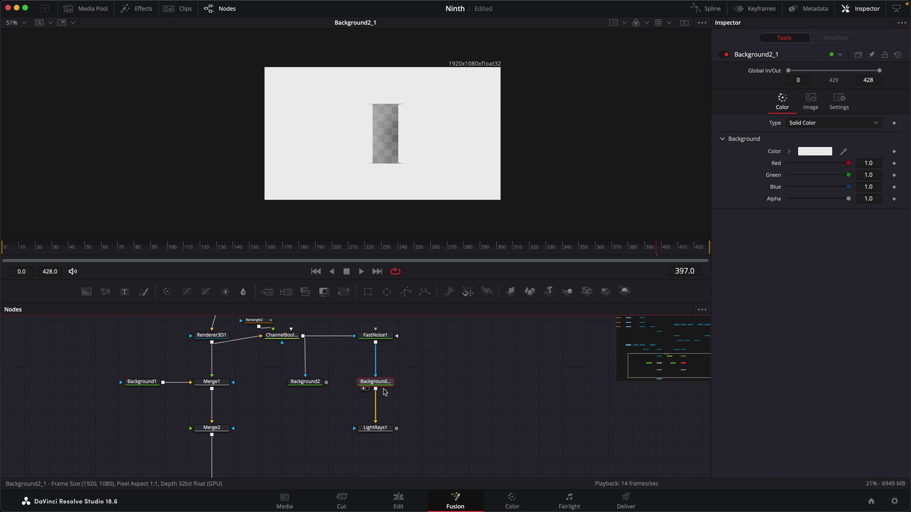
{"action": "left_click", "coordinate": [845, 113]}
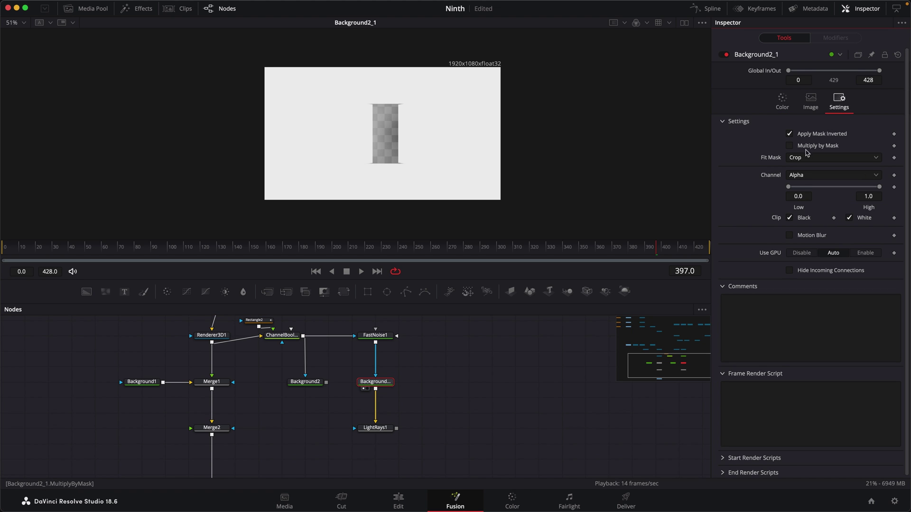
{"action": "left_click", "coordinate": [790, 134]}
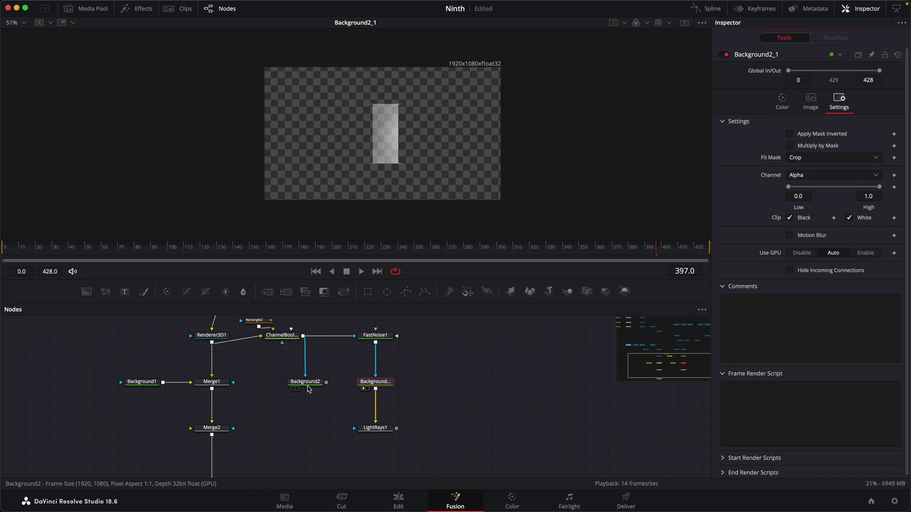
{"action": "left_click_drag", "start_coordinate": [390, 432], "coordinate": [427, 173]}
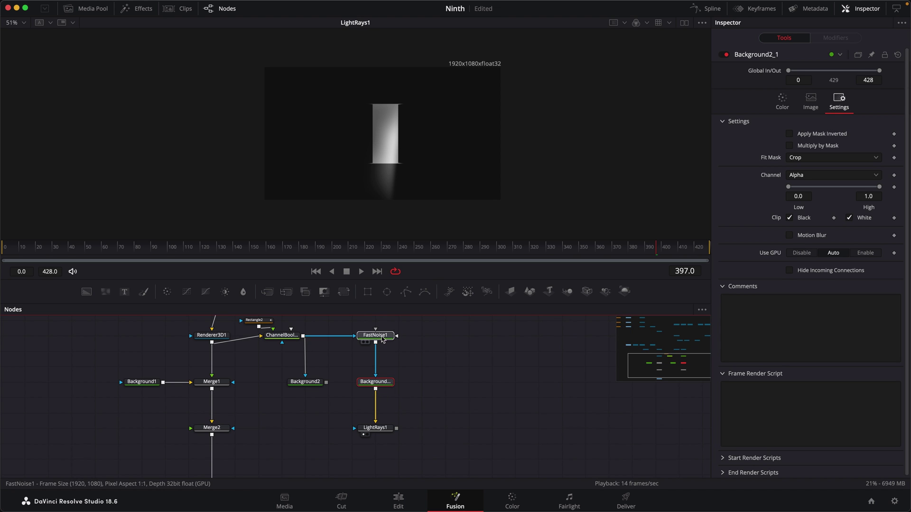
Step: Display FastNoise1, set its noise scale to 20, and make the noise discontinuous
{"action": "left_click", "coordinate": [381, 335]}
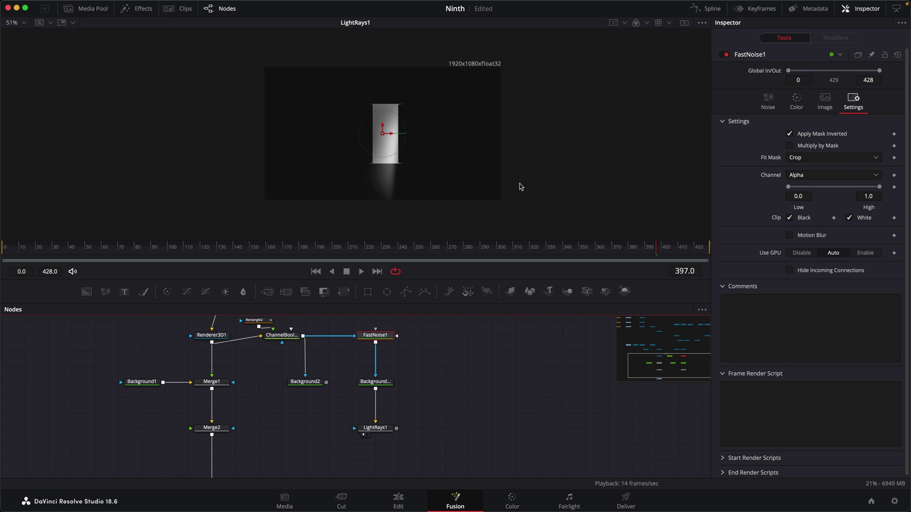
{"action": "left_click", "coordinate": [767, 102]}
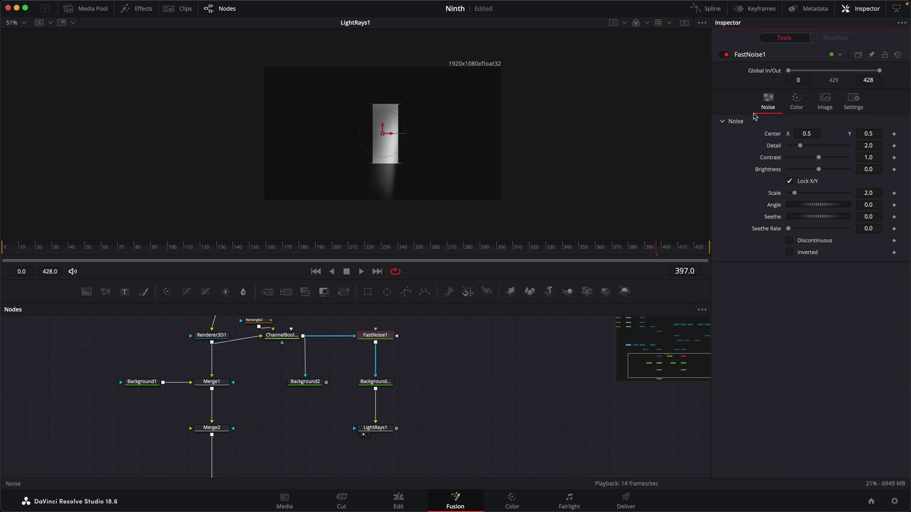
{"action": "key", "text": "1"}
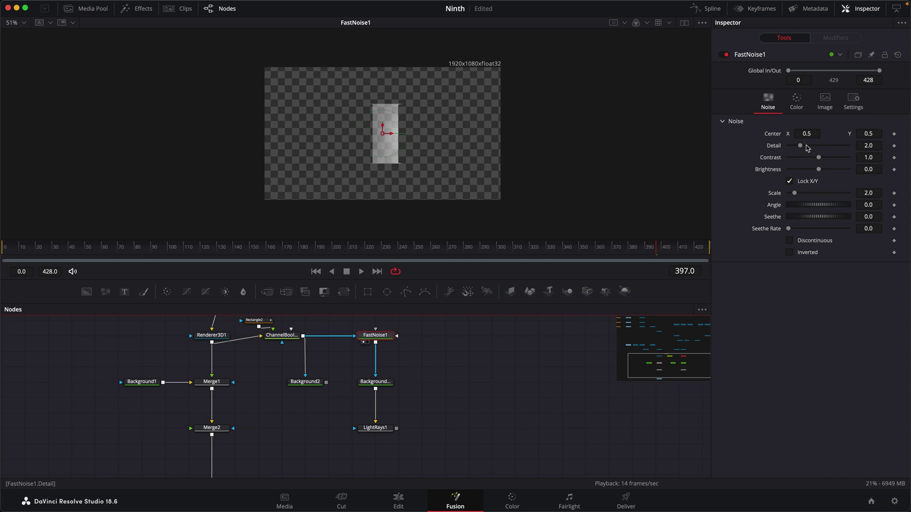
{"action": "left_click_drag", "start_coordinate": [810, 200], "coordinate": [864, 190]}
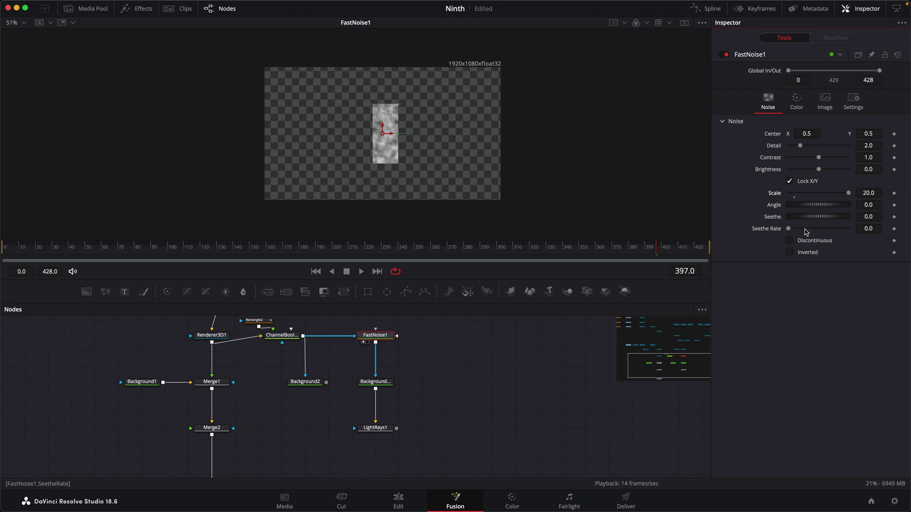
{"action": "left_click", "coordinate": [790, 241]}
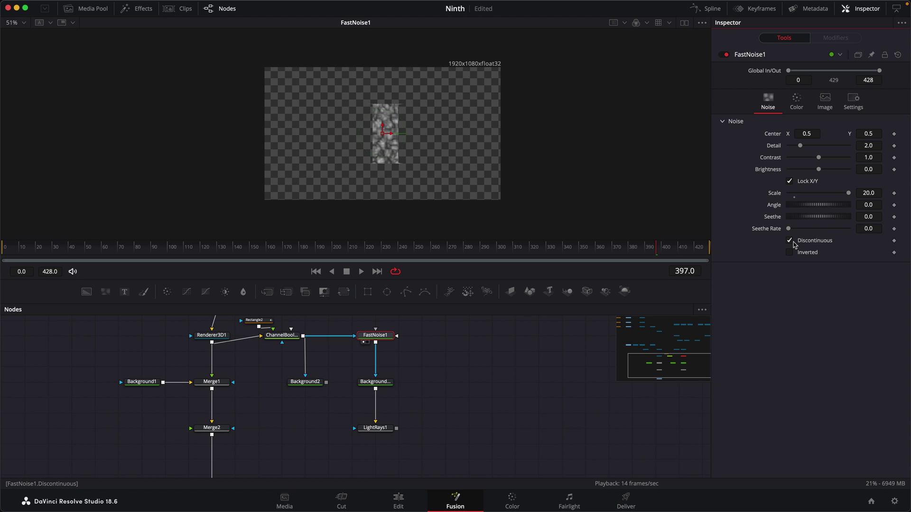
Step: Display LightRays1 in the viewer and set FastNoise1's detail to 2.91 and contrast to 1.76
{"action": "left_click", "coordinate": [364, 435]}
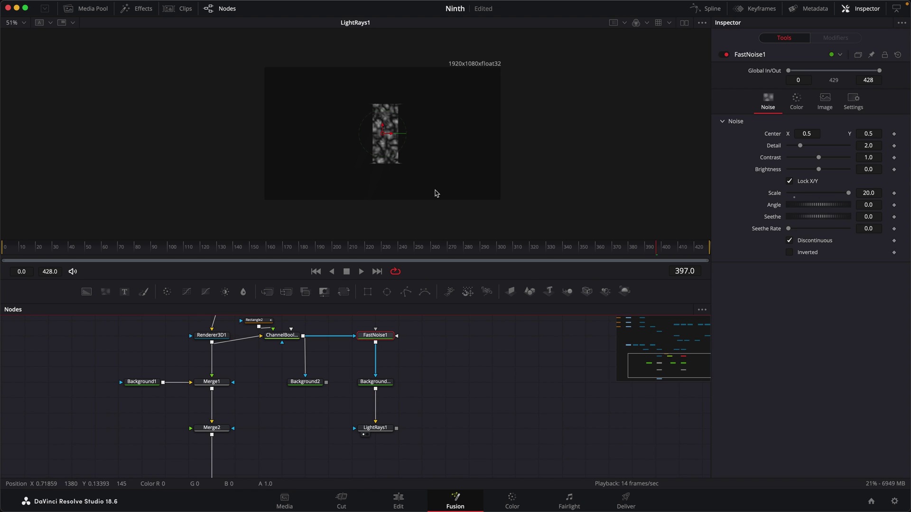
{"action": "left_click_drag", "start_coordinate": [653, 251], "coordinate": [656, 251]}
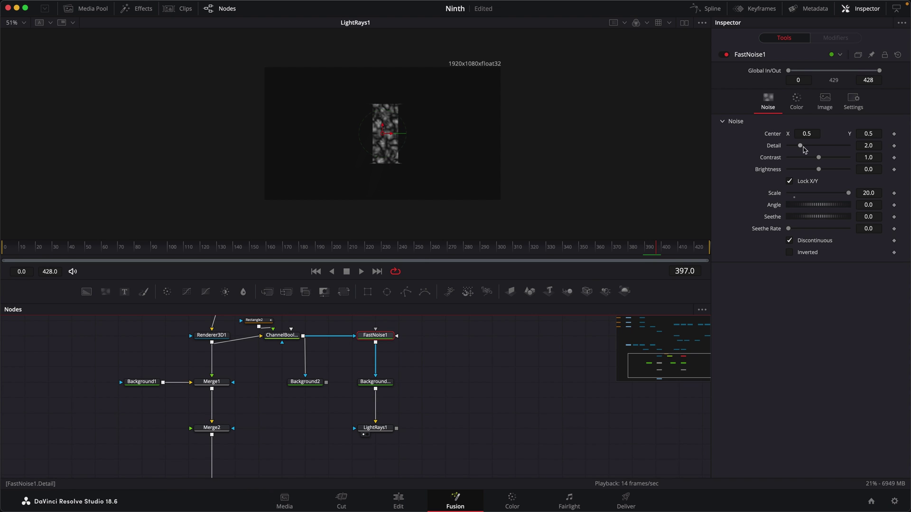
{"action": "left_click_drag", "start_coordinate": [800, 146], "coordinate": [811, 147]}
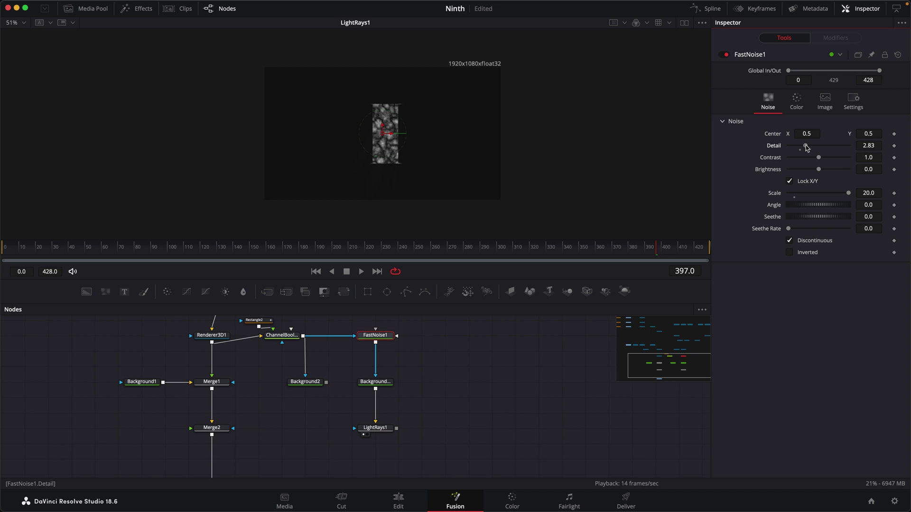
{"action": "left_click_drag", "start_coordinate": [823, 161], "coordinate": [824, 159]}
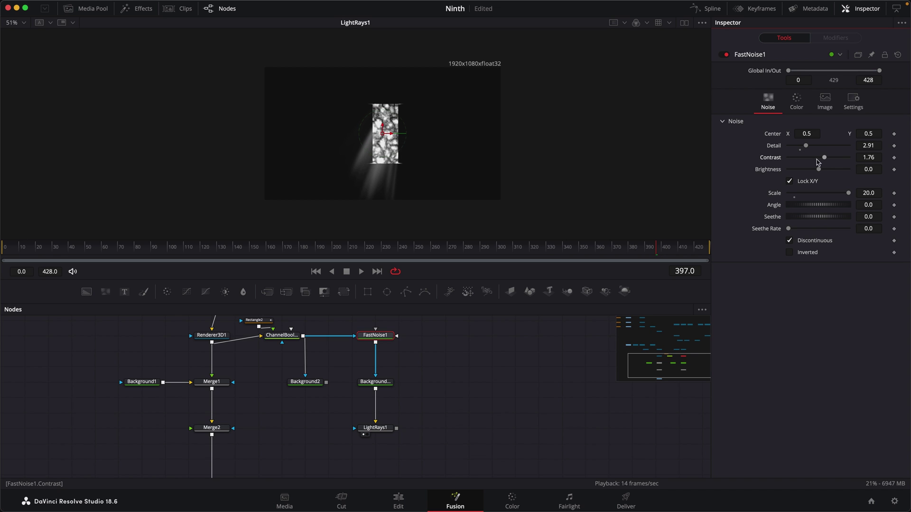
{"action": "mouse_move", "coordinate": [659, 252]}
{"action": "left_mouse_down"}
{"action": "mouse_move", "coordinate": [631, 252]}
{"action": "mouse_move", "coordinate": [652, 253]}
{"action": "left_mouse_up"}
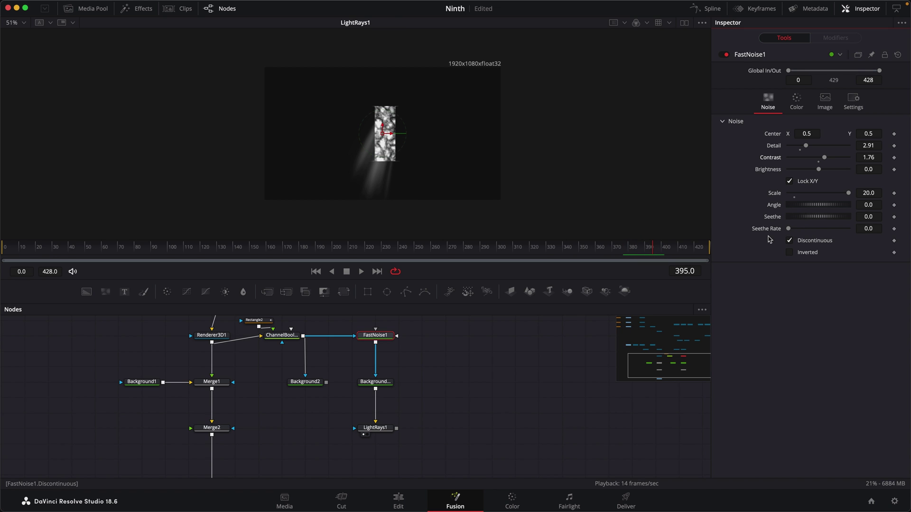
Step: Set FastNoise1's seethe rate to 0.354, invert the noise, and check the moving rays around frames 389 to 401
{"action": "left_click_drag", "start_coordinate": [790, 230], "coordinate": [792, 231]}
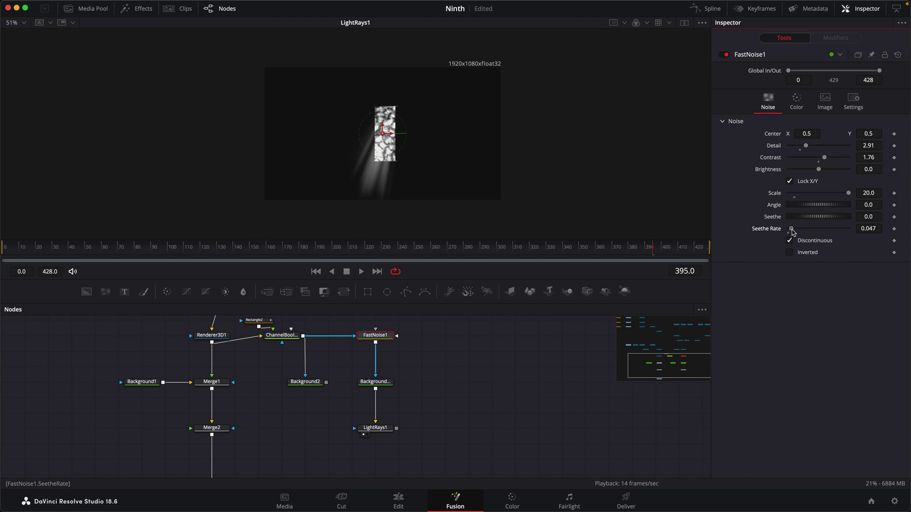
{"action": "left_click", "coordinate": [654, 251]}
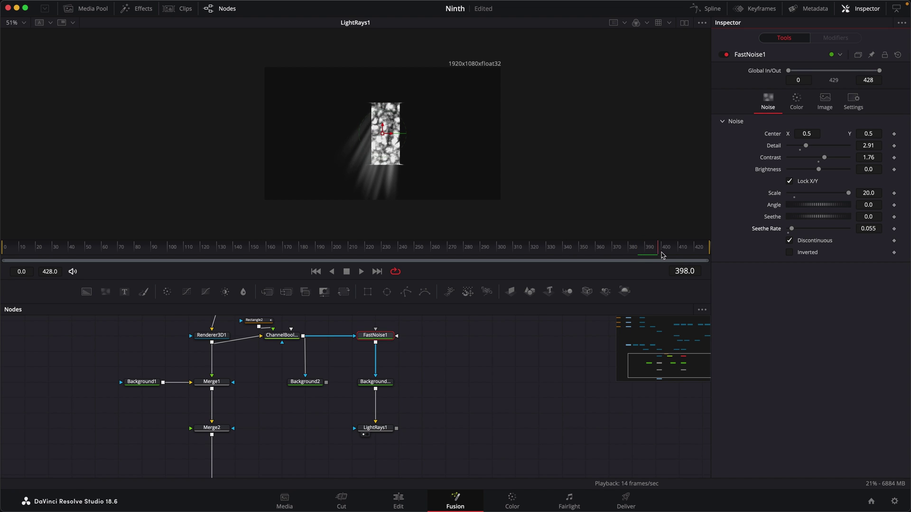
{"action": "left_click_drag", "start_coordinate": [668, 256], "coordinate": [664, 259]}
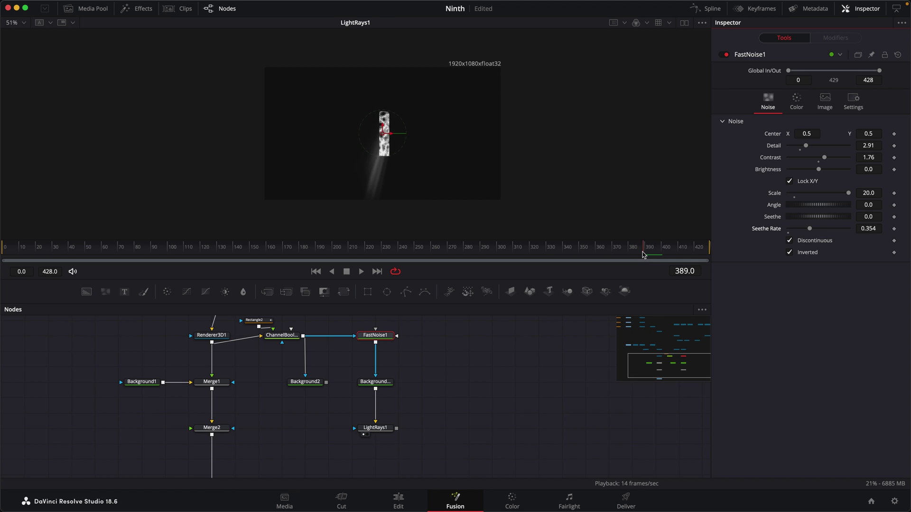
{"action": "left_click_drag", "start_coordinate": [674, 257], "coordinate": [668, 257]}
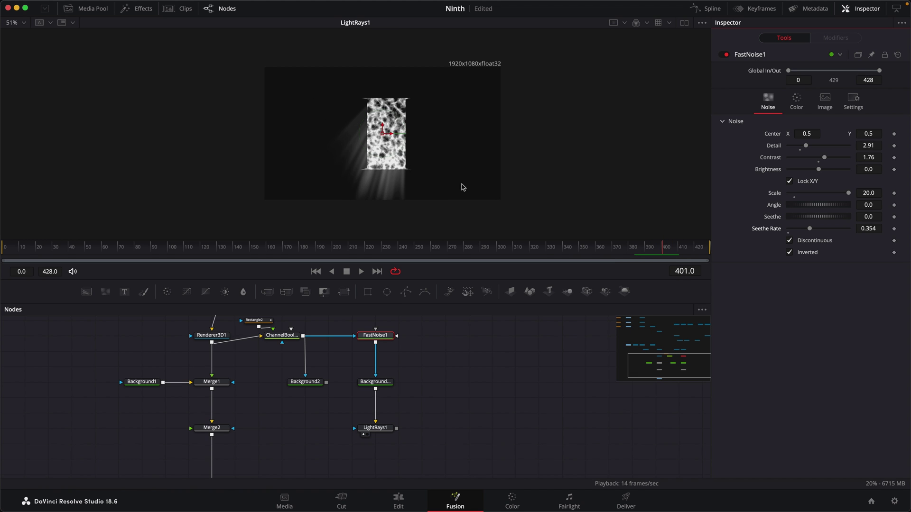
{"action": "left_click_drag", "start_coordinate": [657, 257], "coordinate": [625, 256]}
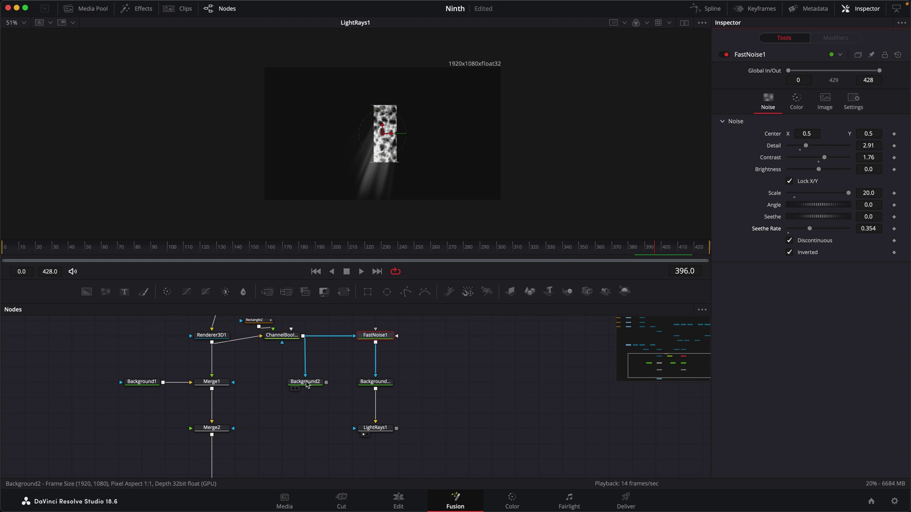
Step: Merge LightRays1 as foreground over Background2 and set the new merge's apply mode to Lighten
{"action": "left_click_drag", "start_coordinate": [303, 385], "coordinate": [388, 178]}
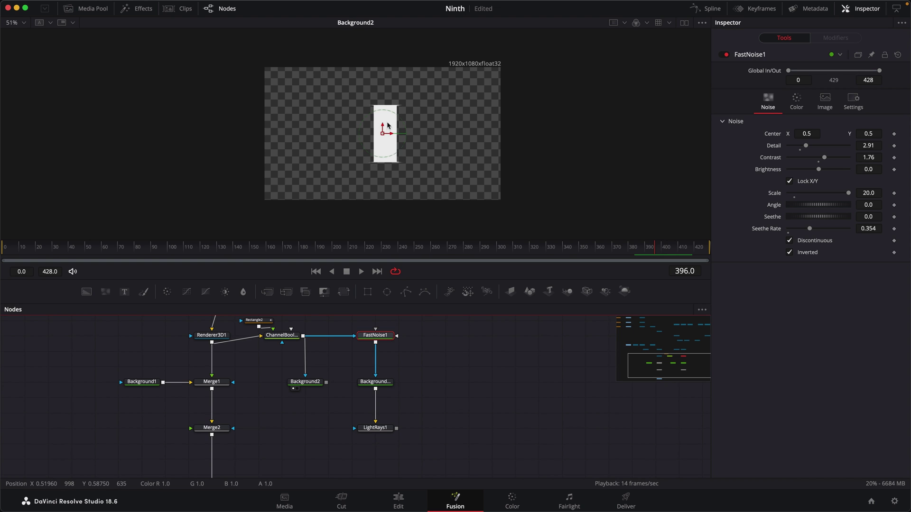
{"action": "left_click_drag", "start_coordinate": [397, 428], "coordinate": [327, 381]}
{"action": "left_click_drag", "start_coordinate": [408, 430], "coordinate": [455, 148]}
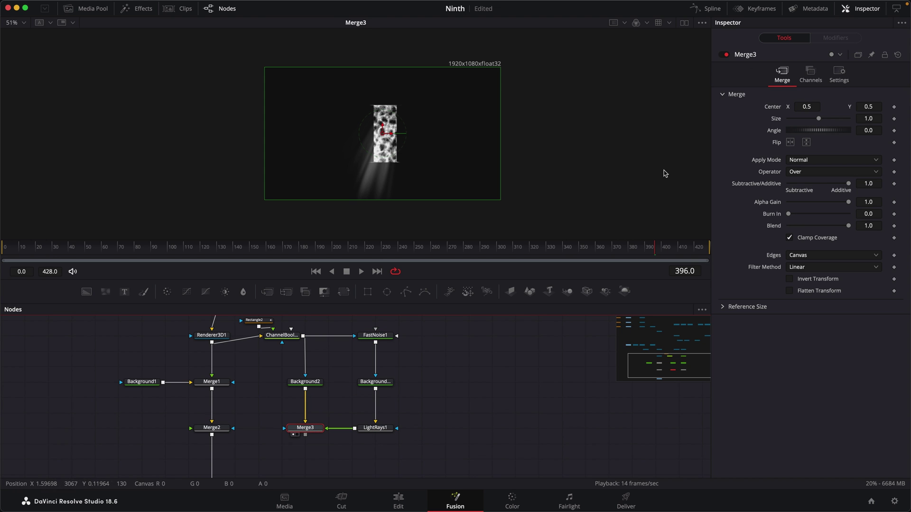
{"action": "left_click", "coordinate": [821, 162]}
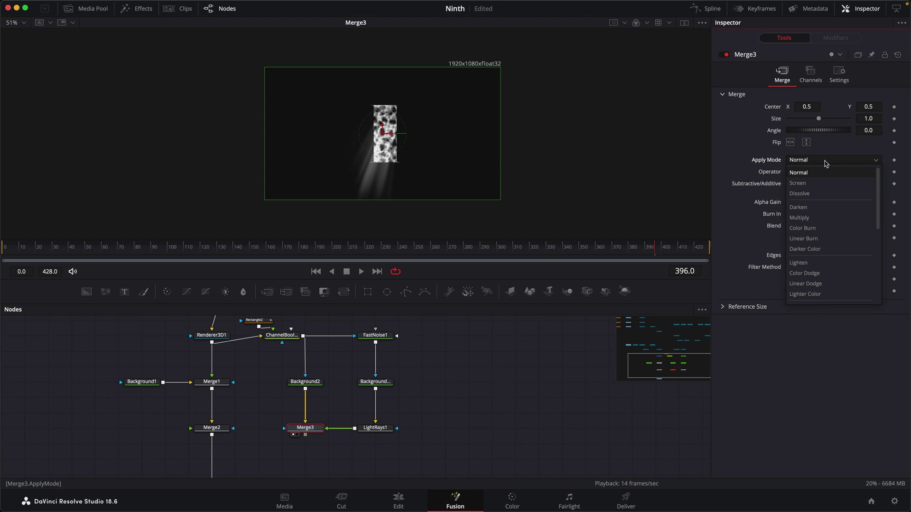
{"action": "left_click", "coordinate": [808, 264]}
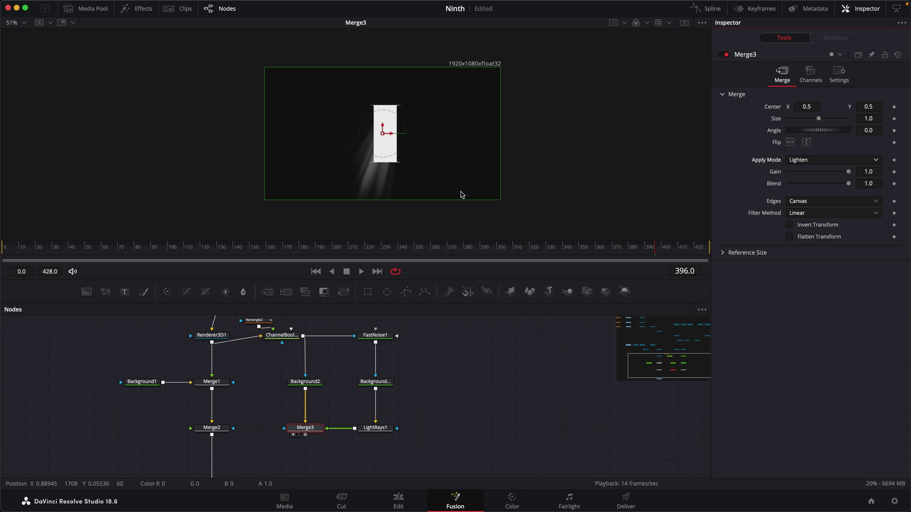
{"action": "mouse_move", "coordinate": [645, 251]}
{"action": "left_mouse_down"}
{"action": "mouse_move", "coordinate": [679, 252]}
{"action": "mouse_move", "coordinate": [655, 251]}
{"action": "left_mouse_up"}
Step: Connect Merge3 as the foreground of Merge2, display Merge2, and check the light rays as the door opens
{"action": "left_click_drag", "start_coordinate": [305, 435], "coordinate": [219, 435]}
{"action": "left_click", "coordinate": [199, 434]}
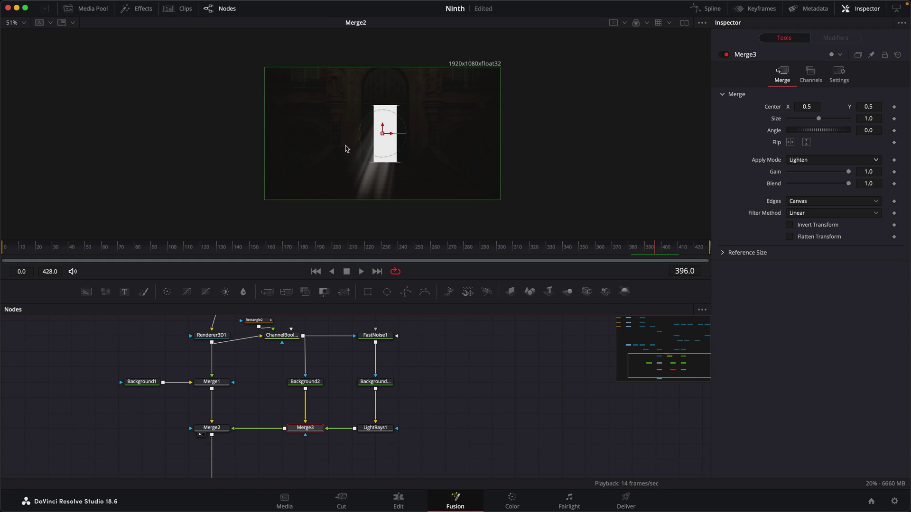
{"action": "scroll", "coordinate": [452, 127], "scroll_direction": "up", "scroll_amount": 2}
{"action": "scroll", "coordinate": [452, 127], "scroll_direction": "up", "scroll_amount": 1}
{"action": "mouse_move", "coordinate": [653, 252]}
{"action": "left_mouse_down"}
{"action": "mouse_move", "coordinate": [591, 255]}
{"action": "mouse_move", "coordinate": [669, 259]}
{"action": "left_mouse_up"}
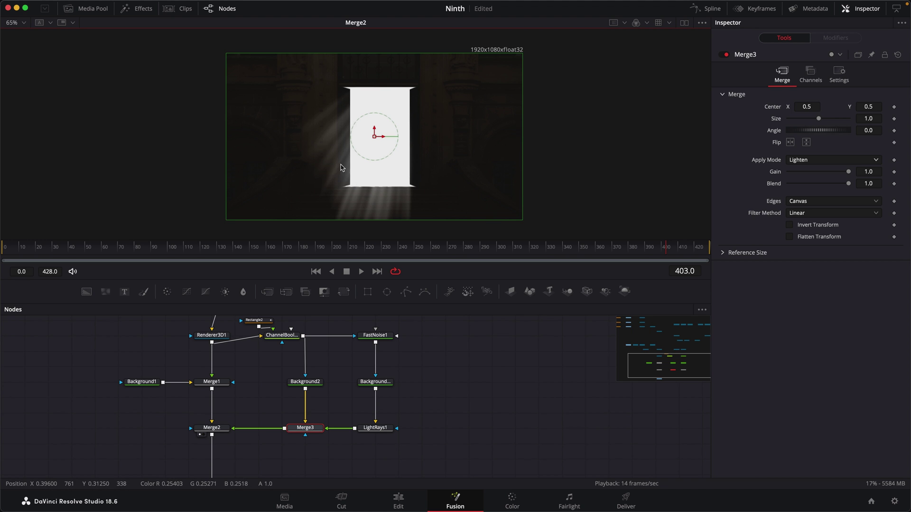
{"action": "mouse_move", "coordinate": [667, 252]}
{"action": "left_mouse_down"}
{"action": "mouse_move", "coordinate": [681, 252]}
{"action": "mouse_move", "coordinate": [662, 251]}
{"action": "left_mouse_up"}
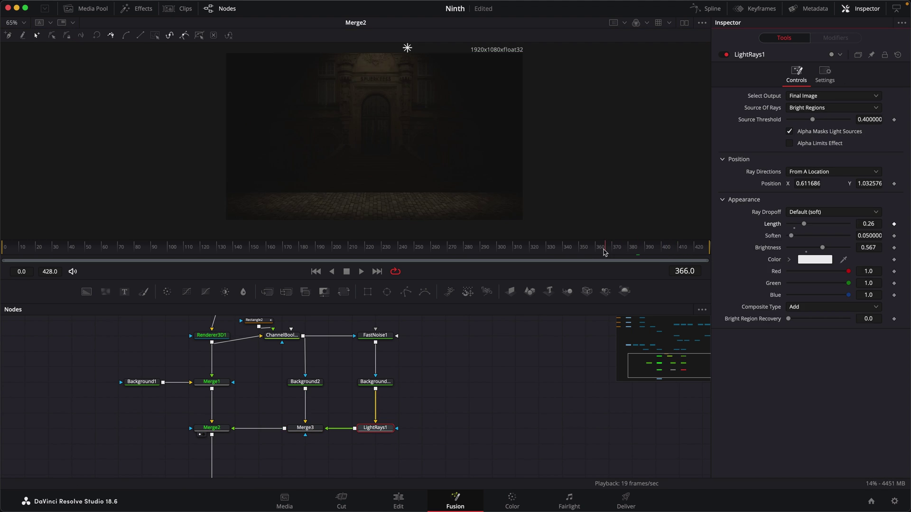
{"action": "left_click_drag", "start_coordinate": [604, 250], "coordinate": [672, 254]}
Step: Insert a Glow between Merge3 and Merge2, set its glow size to 25.2, and play back the result
{"action": "left_click", "coordinate": [805, 252]}
{"action": "left_click", "coordinate": [374, 335]}
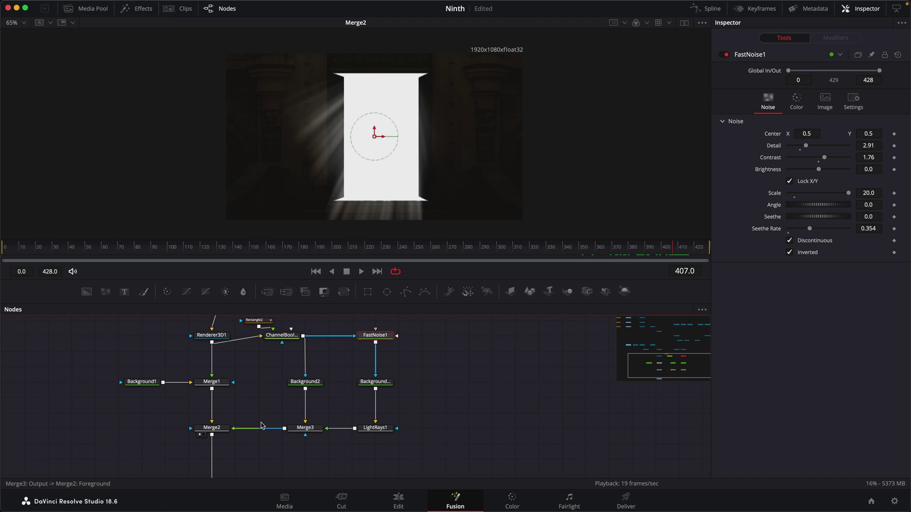
{"action": "left_click", "coordinate": [288, 428]}
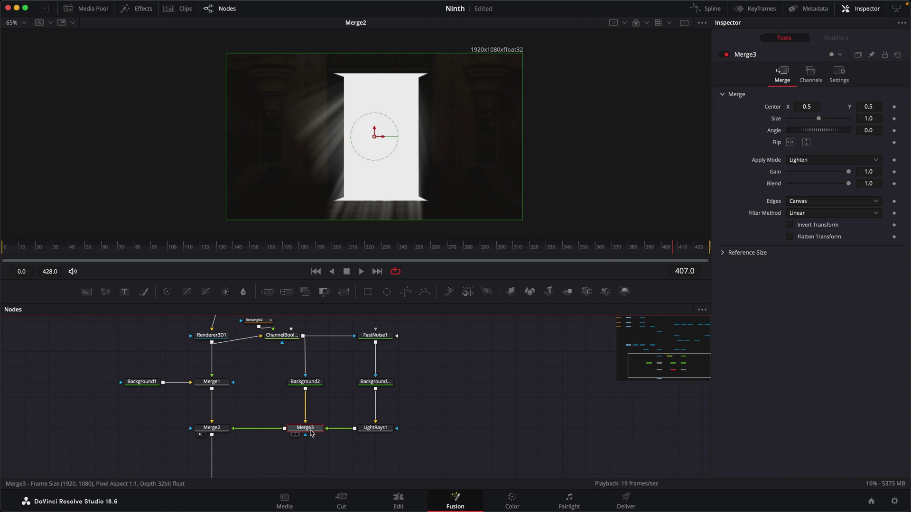
{"action": "key", "text": "shift+space"}
{"action": "type", "text": "glo"}
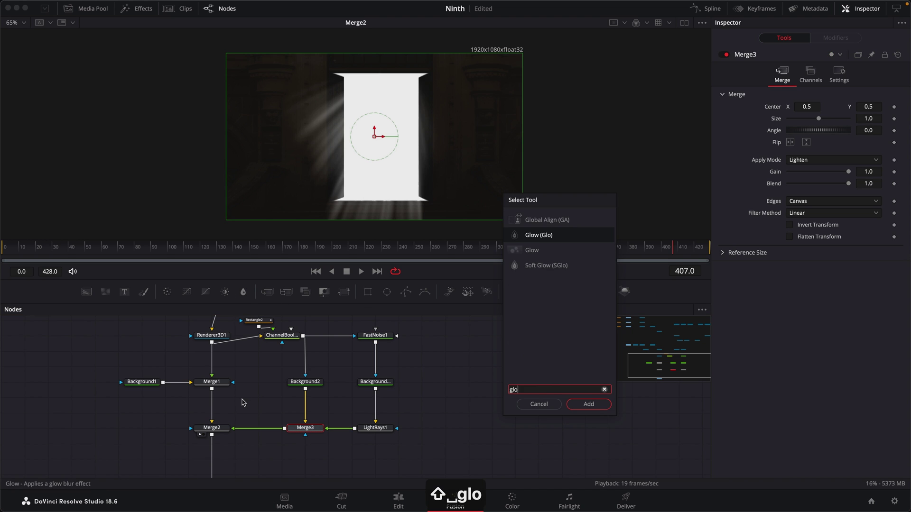
{"action": "key", "text": "Return"}
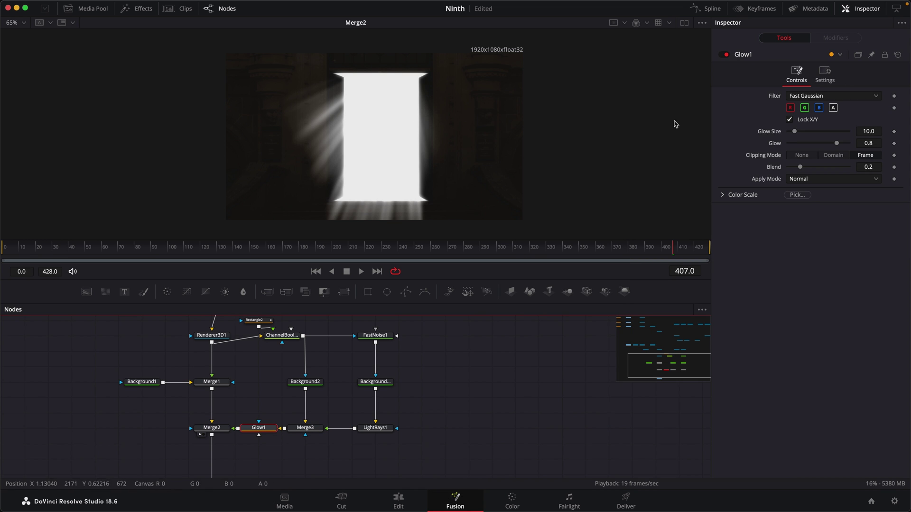
{"action": "left_click_drag", "start_coordinate": [795, 131], "coordinate": [804, 133]}
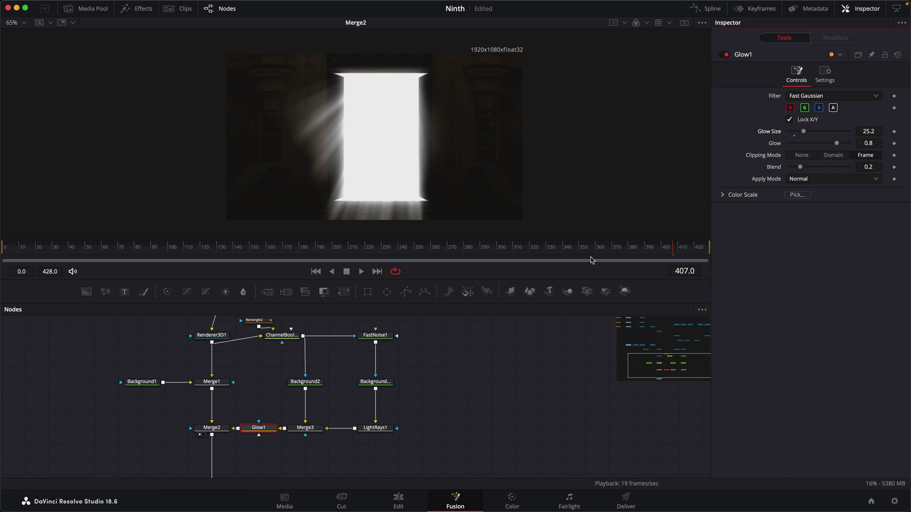
{"action": "left_click_drag", "start_coordinate": [655, 245], "coordinate": [688, 247]}
{"action": "left_click_drag", "start_coordinate": [693, 247], "coordinate": [601, 251]}
{"action": "left_click", "coordinate": [360, 272]}
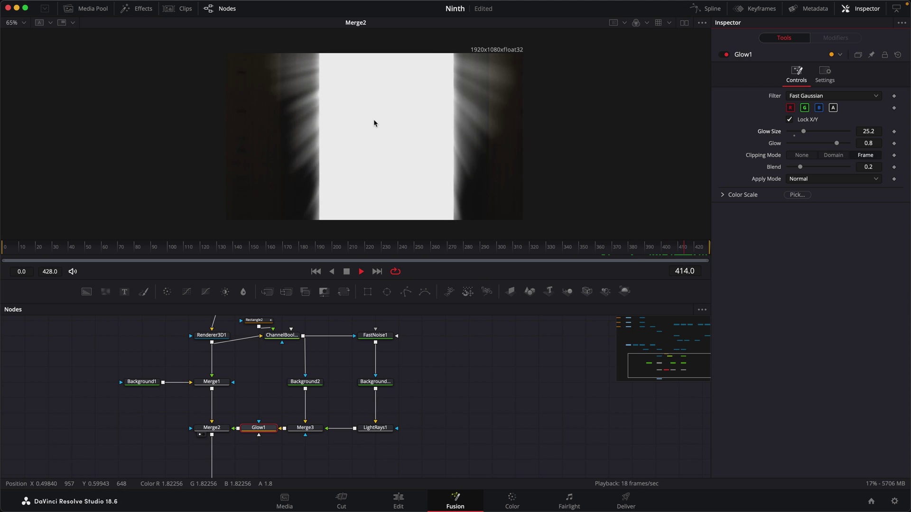
{"action": "left_click", "coordinate": [347, 273]}
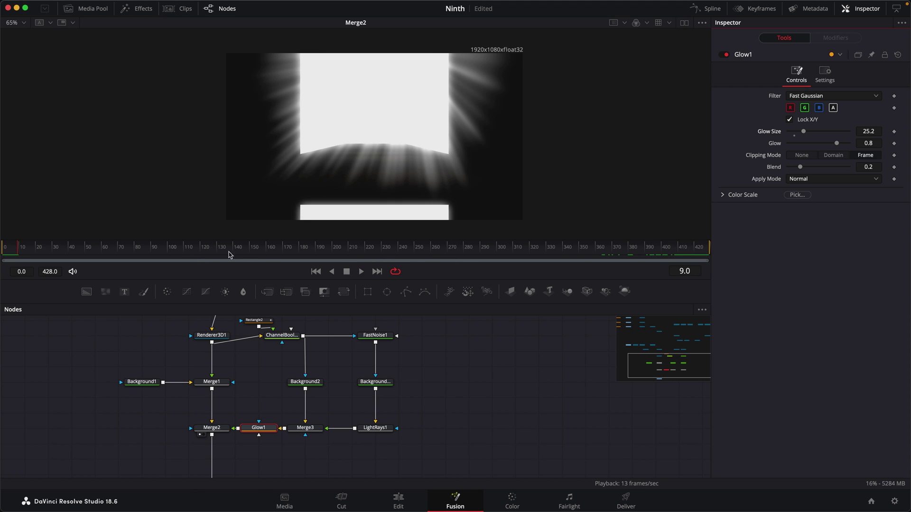
Step: Keyframe Merge2's Blend at 1.0 on frame 369 and 0.0 on frame 368, and check the earlier frames
{"action": "left_click_drag", "start_coordinate": [38, 249], "coordinate": [1, 252]}
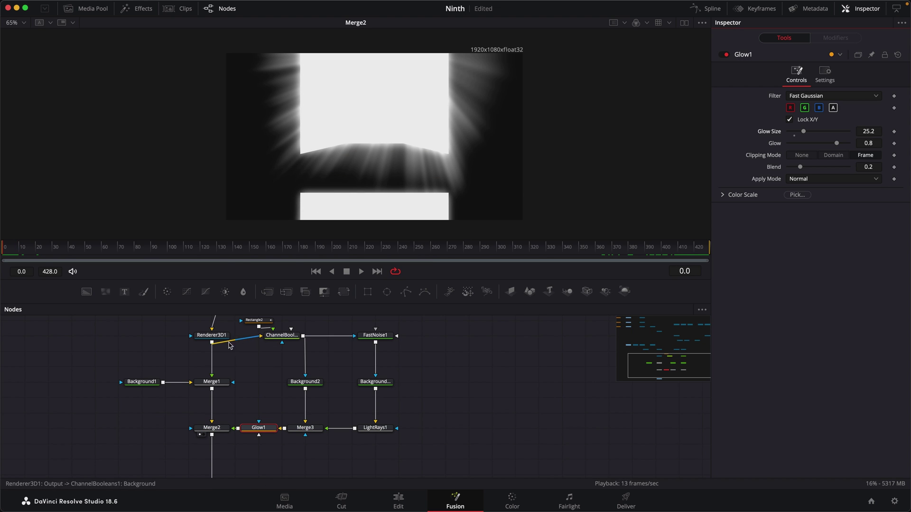
{"action": "left_click", "coordinate": [221, 428]}
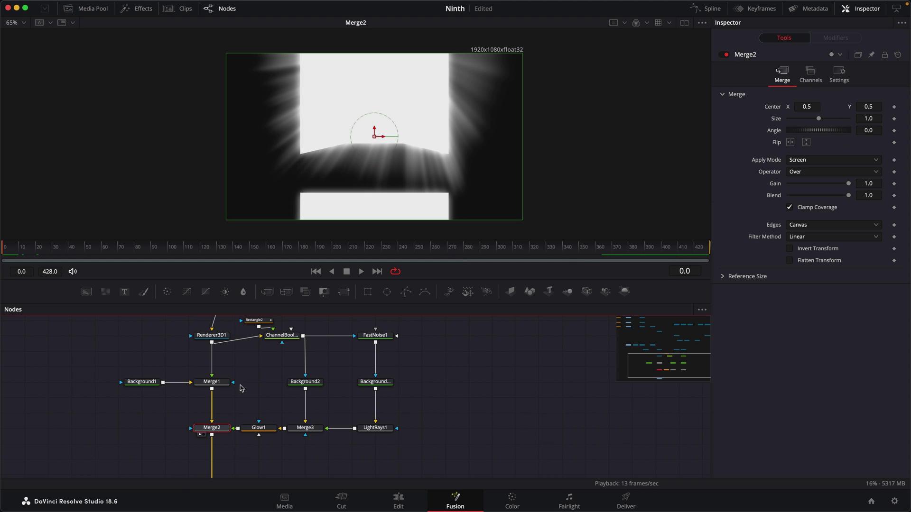
{"action": "left_click_drag", "start_coordinate": [582, 251], "coordinate": [610, 252]}
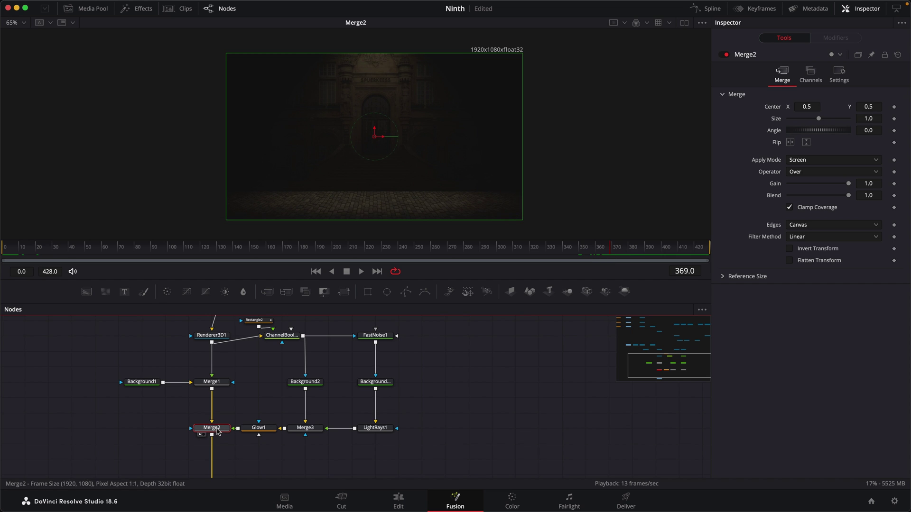
{"action": "left_click", "coordinate": [894, 196]}
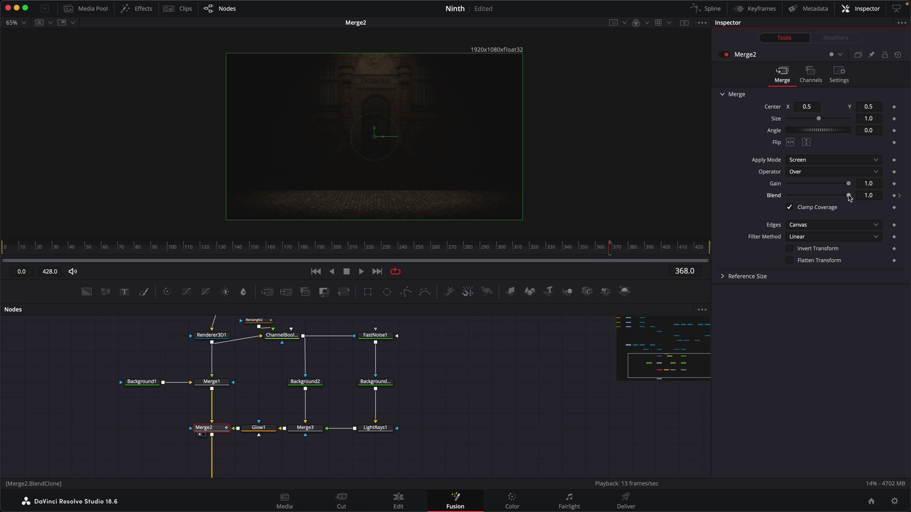
{"action": "key", "text": "Home"}
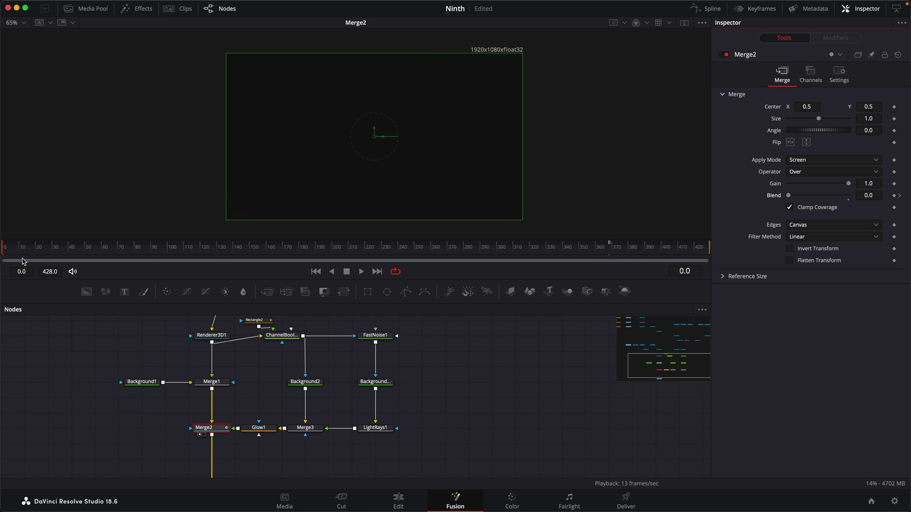
{"action": "left_click_drag", "start_coordinate": [586, 251], "coordinate": [189, 250]}
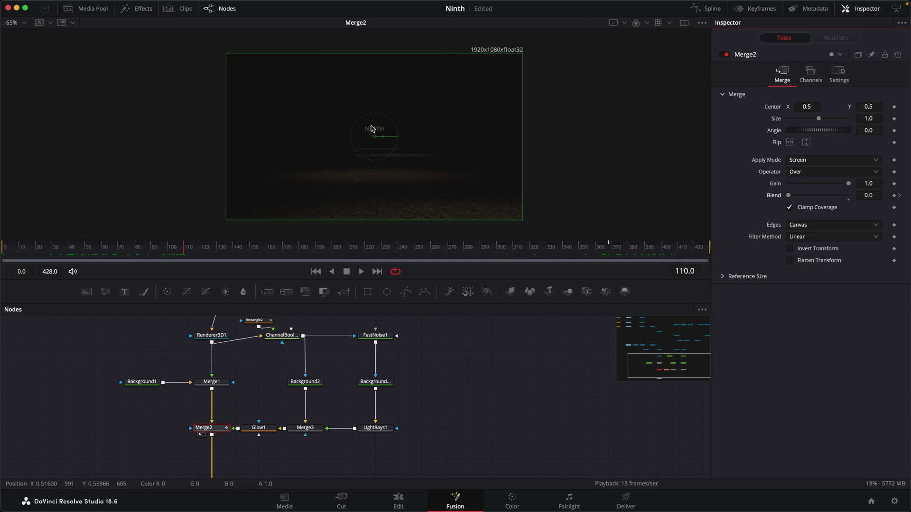
Step: Insert a Blur between Renderer3D1 and Merge1, and play the title's appearance from frame 101
{"action": "left_click_drag", "start_coordinate": [224, 438], "coordinate": [368, 418]}
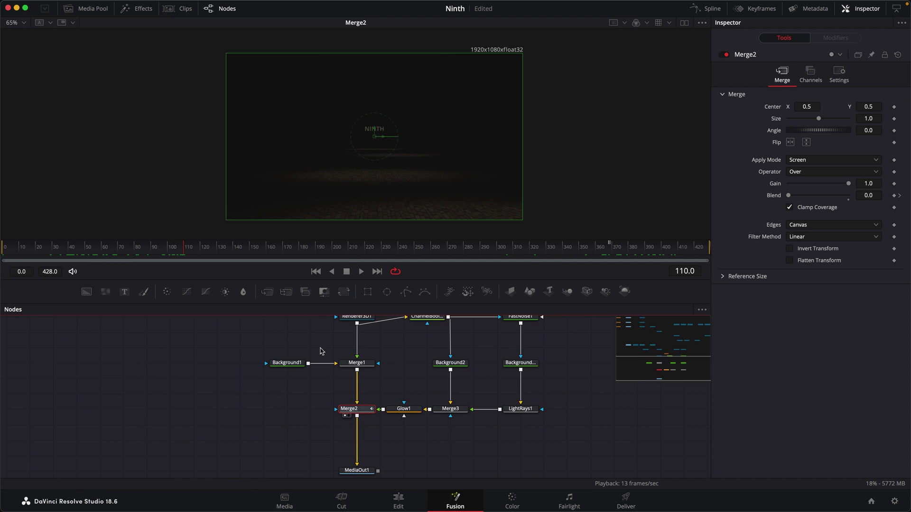
{"action": "scroll", "coordinate": [375, 339], "scroll_direction": "up", "scroll_amount": 2}
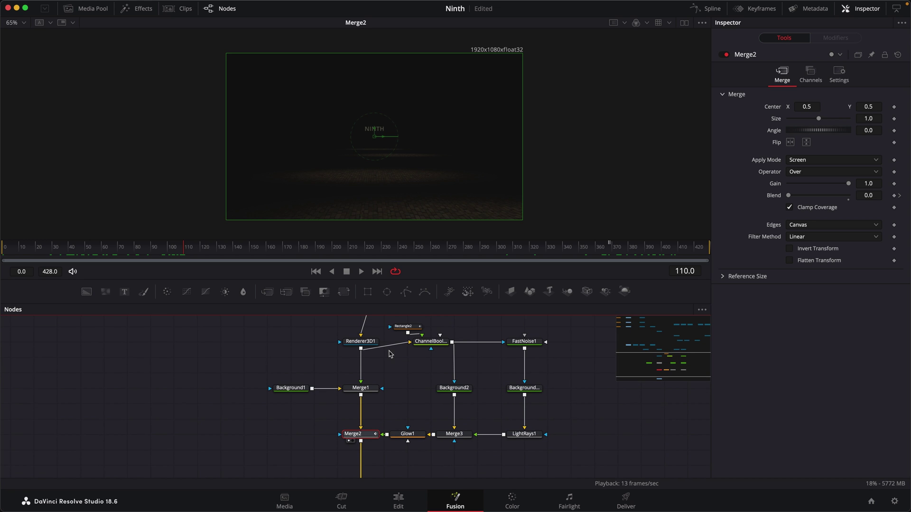
{"action": "left_click_drag", "start_coordinate": [244, 295], "coordinate": [362, 371]}
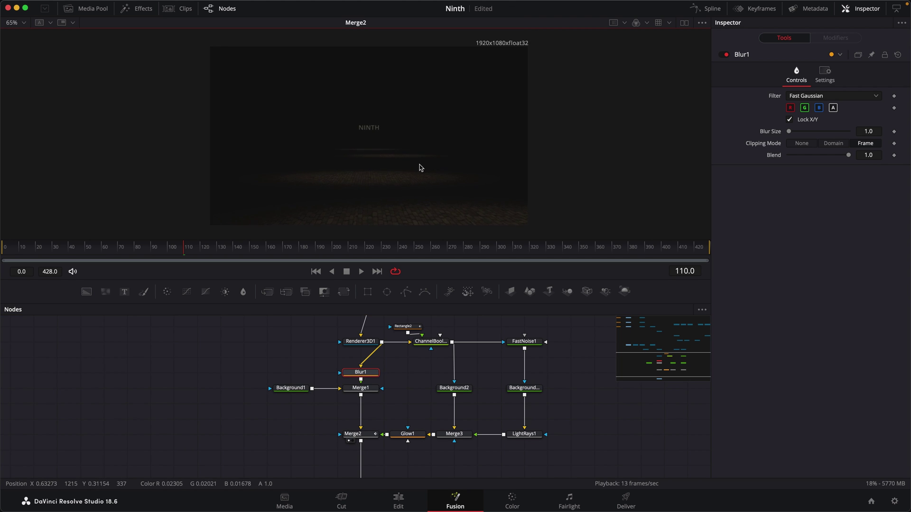
{"action": "left_click_drag", "start_coordinate": [193, 248], "coordinate": [170, 251]}
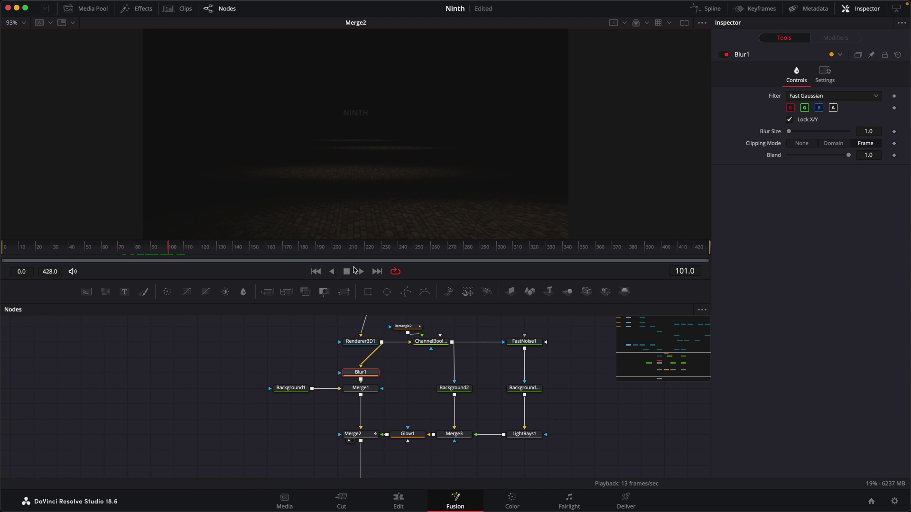
{"action": "left_click", "coordinate": [361, 272]}
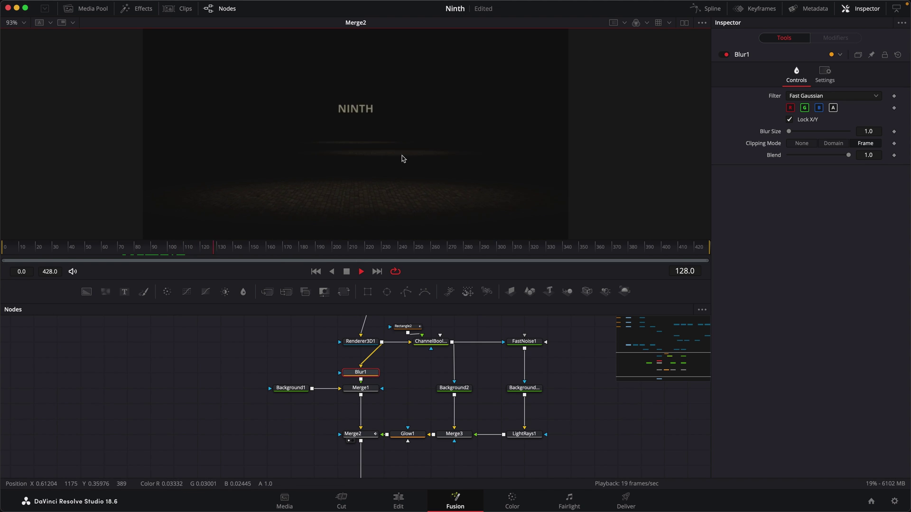
Step: Stop the playback and set Renderer3D1's renderer type to Hardware Renderer
{"action": "left_click", "coordinate": [346, 271]}
{"action": "left_click", "coordinate": [368, 340]}
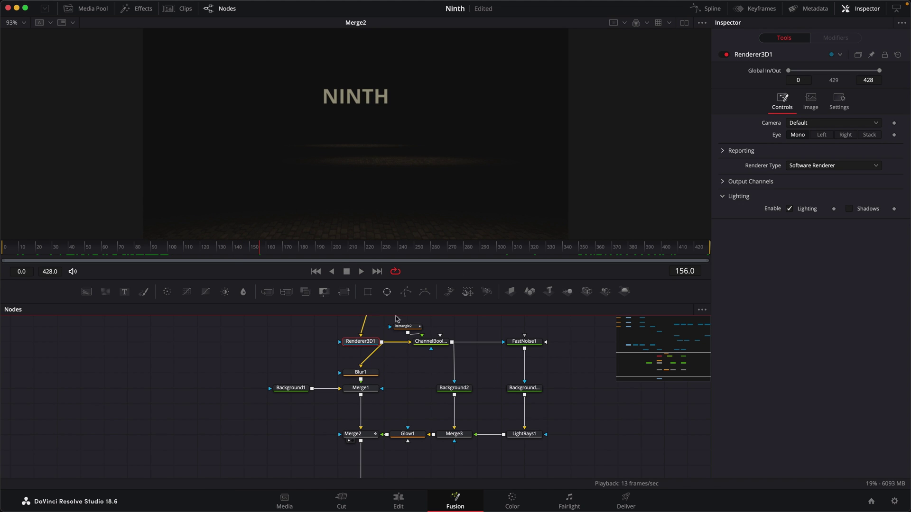
{"action": "left_click", "coordinate": [801, 164]}
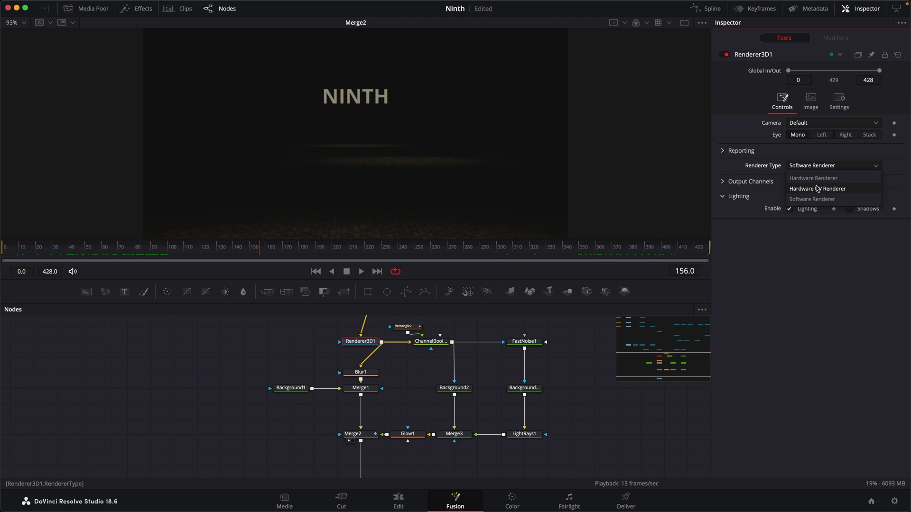
{"action": "left_click", "coordinate": [813, 185]}
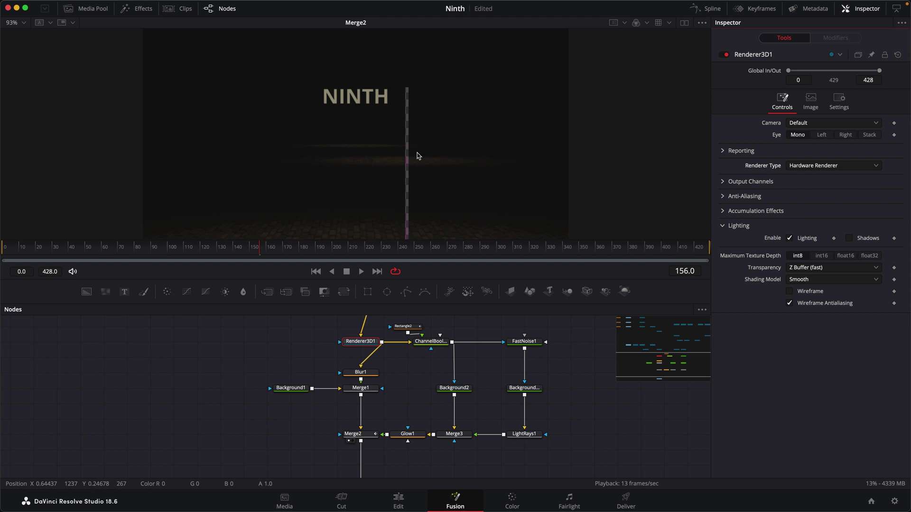
Step: Set Renderer3D1's anti-aliasing supersampling to LowQ rate 3 and HiQ rate 7, and play the title from frame 84
{"action": "left_click", "coordinate": [723, 182]}
{"action": "left_click", "coordinate": [722, 182]}
{"action": "left_click", "coordinate": [722, 196]}
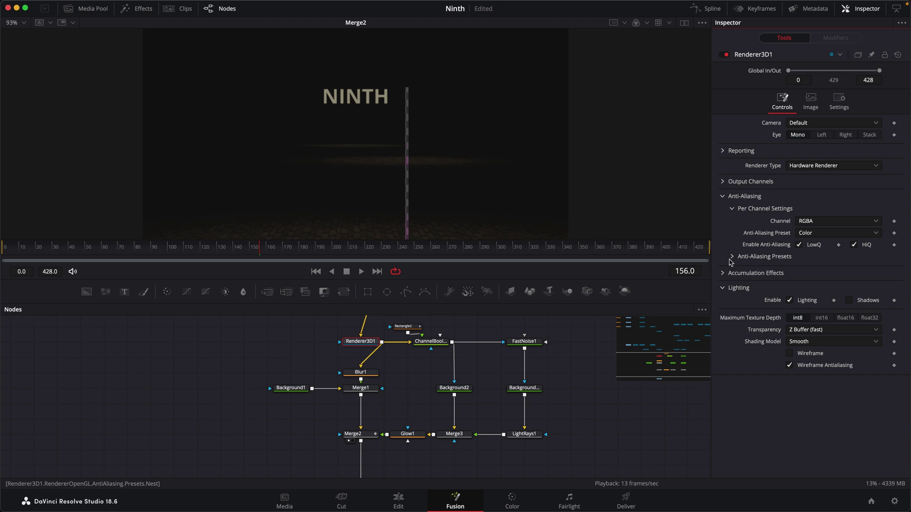
{"action": "left_click", "coordinate": [731, 256]}
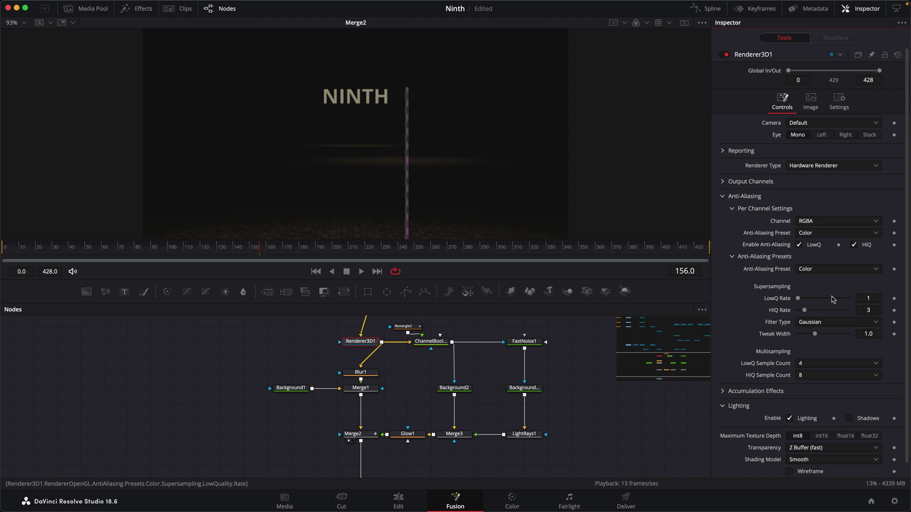
{"action": "left_click_drag", "start_coordinate": [820, 301], "coordinate": [822, 302]}
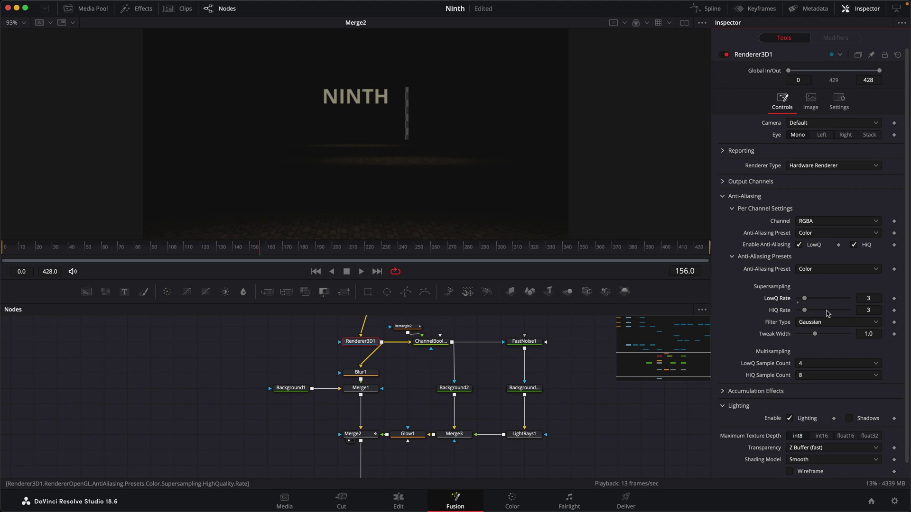
{"action": "left_click_drag", "start_coordinate": [823, 313], "coordinate": [824, 313]}
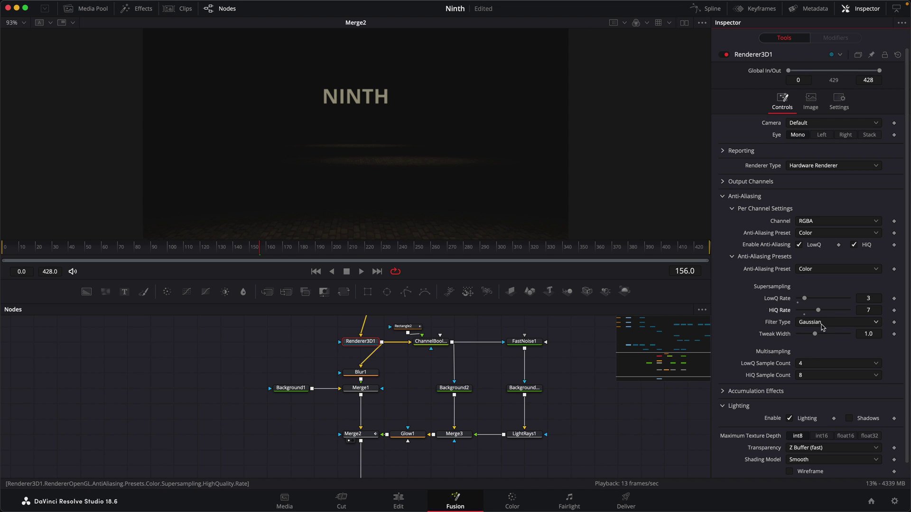
{"action": "left_click_drag", "start_coordinate": [249, 248], "coordinate": [140, 258]}
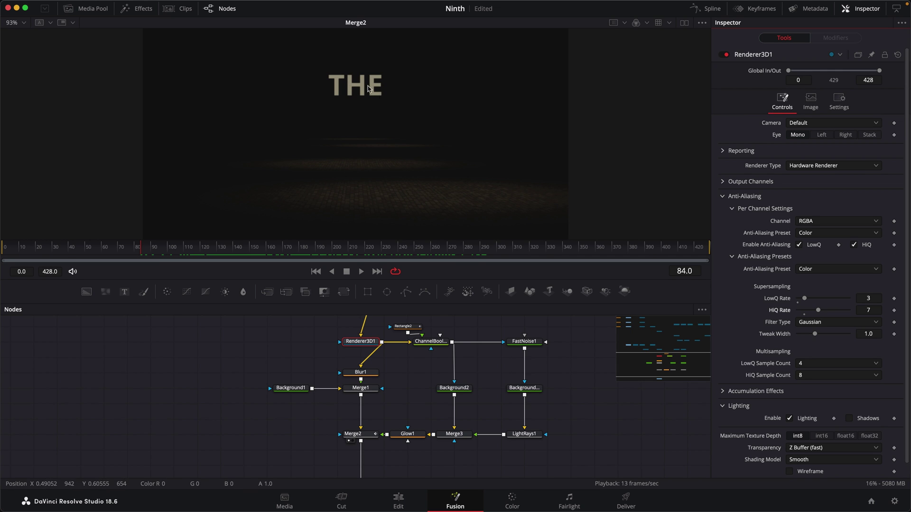
{"action": "key", "text": "space"}
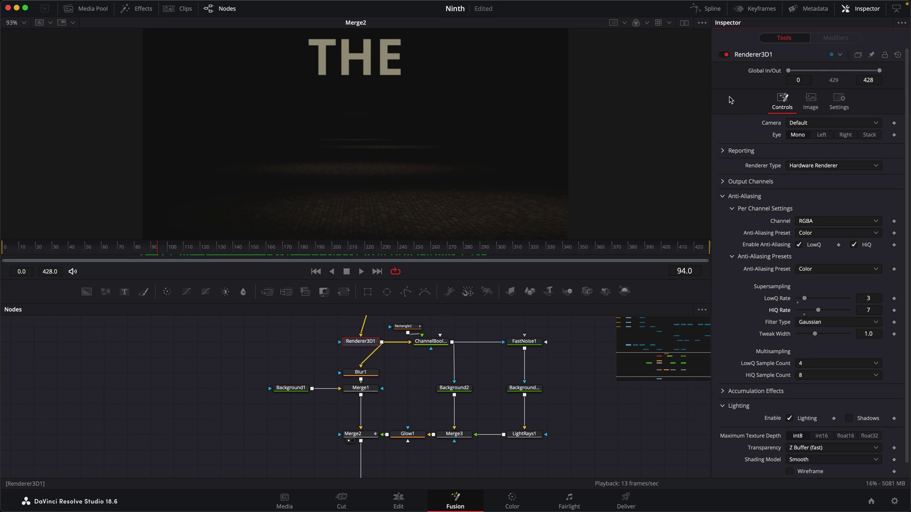
Step: Enable Motion Blur on Renderer3D1 at frame 96 and check the title letters up close through frame 99
{"action": "left_click_drag", "start_coordinate": [160, 253], "coordinate": [159, 255]}
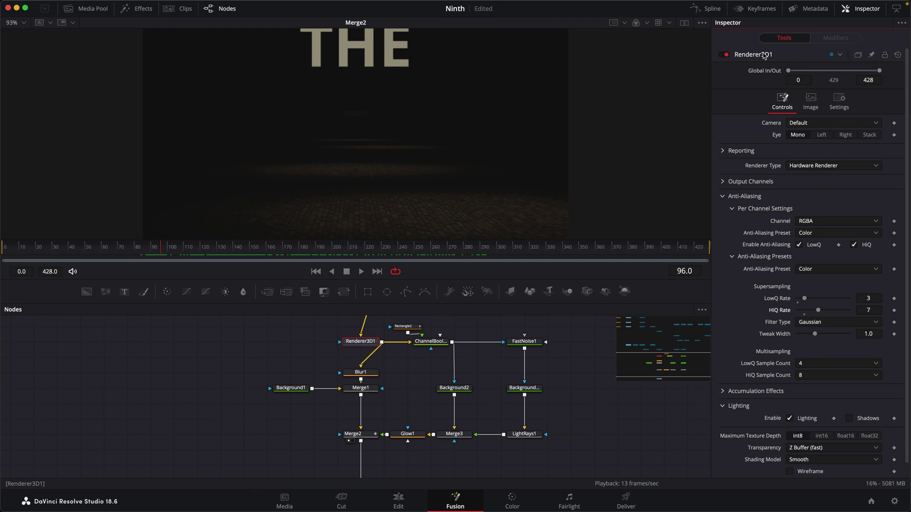
{"action": "left_click", "coordinate": [842, 103]}
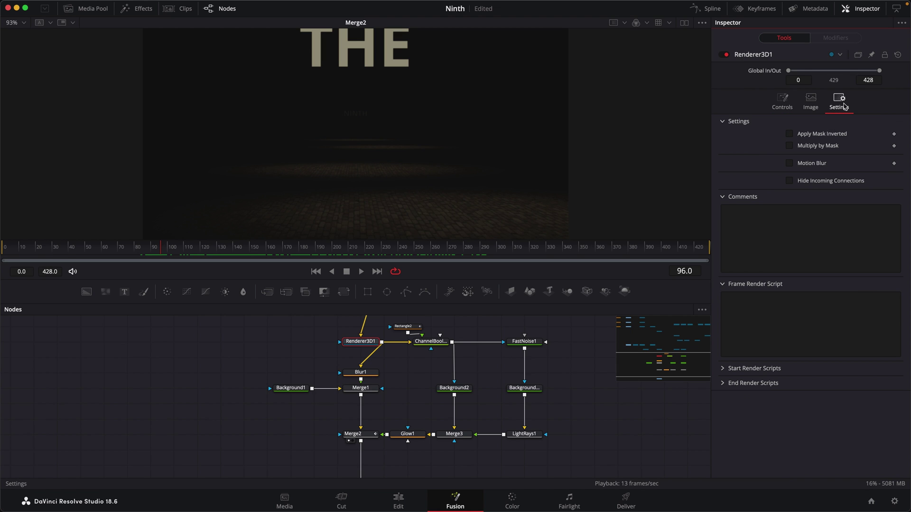
{"action": "left_click", "coordinate": [817, 165]}
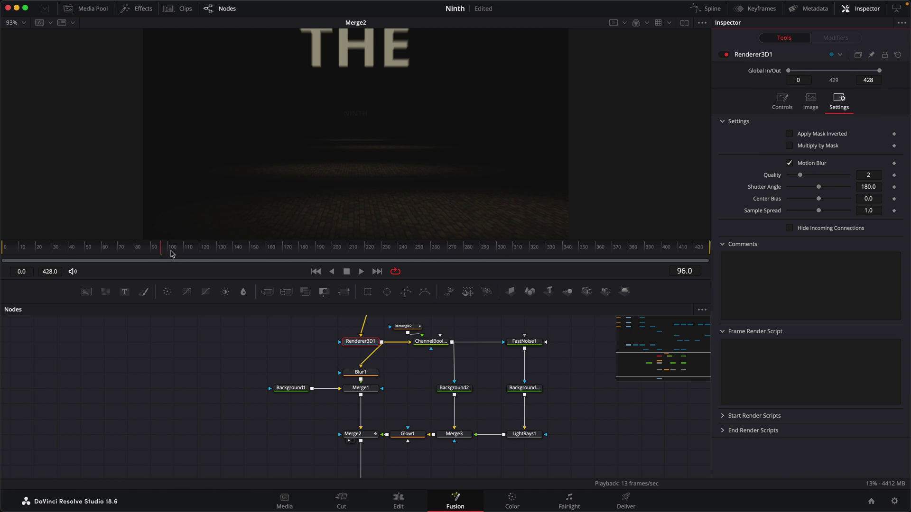
{"action": "left_click_drag", "start_coordinate": [374, 79], "coordinate": [385, 125]}
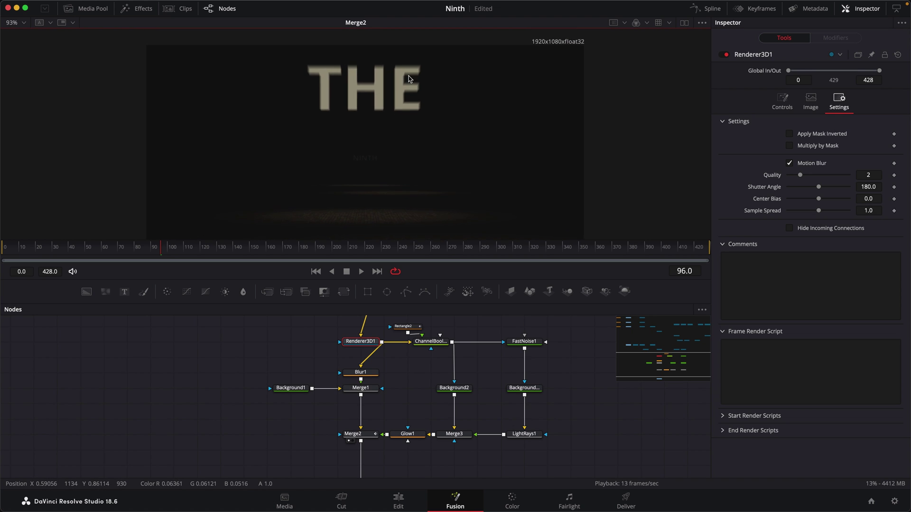
{"action": "scroll", "coordinate": [418, 78], "scroll_direction": "up", "scroll_amount": 3}
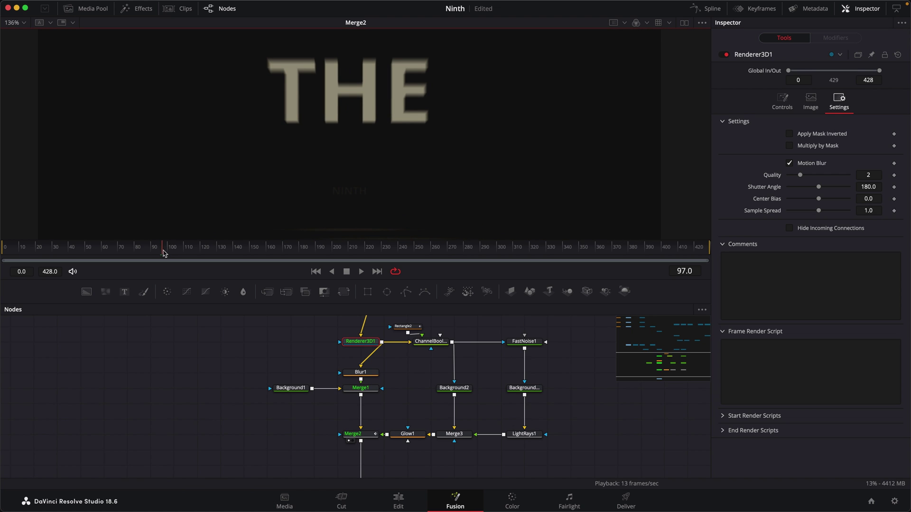
{"action": "left_click_drag", "start_coordinate": [163, 252], "coordinate": [166, 250]}
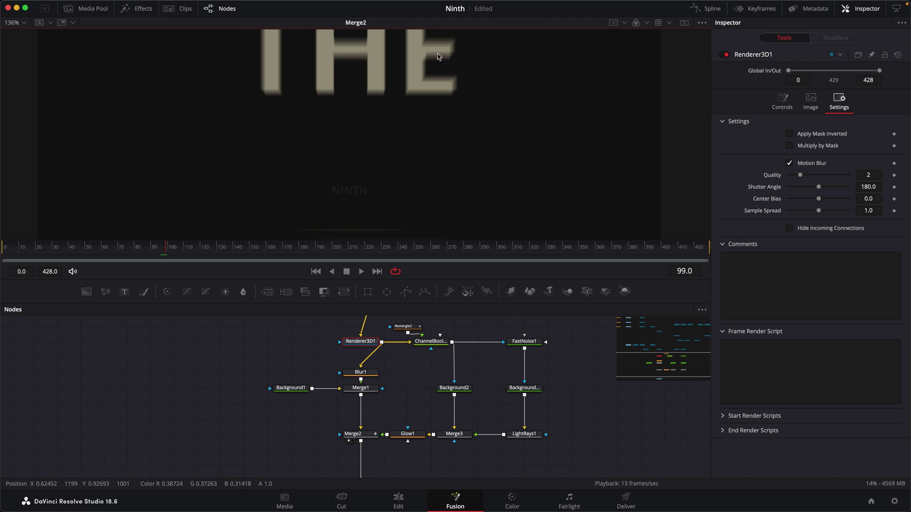
Step: Set Renderer3D1's motion blur quality to 4 and check the titles at frames 101 and 66
{"action": "left_click", "coordinate": [821, 175]}
{"action": "scroll", "coordinate": [456, 137], "scroll_direction": "up", "scroll_amount": 3}
{"action": "left_click_drag", "start_coordinate": [168, 253], "coordinate": [171, 252]}
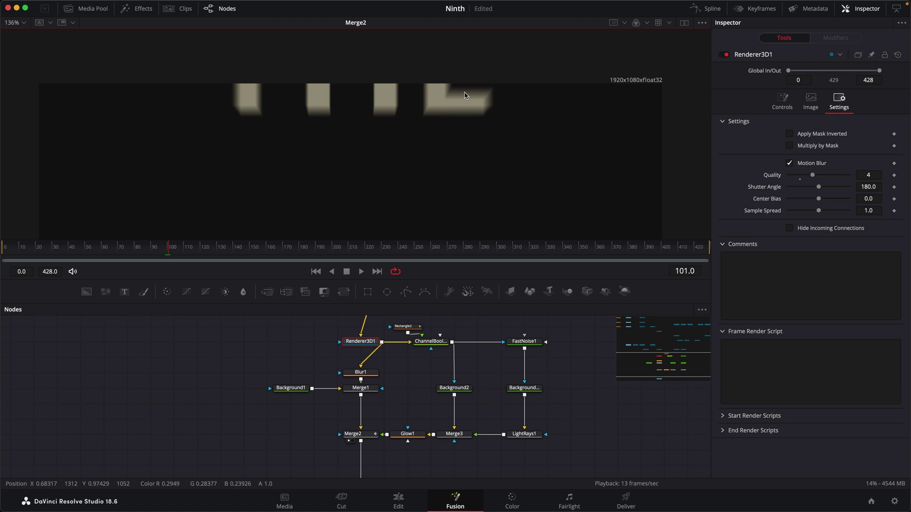
{"action": "scroll", "coordinate": [404, 126], "scroll_direction": "down", "scroll_amount": 5}
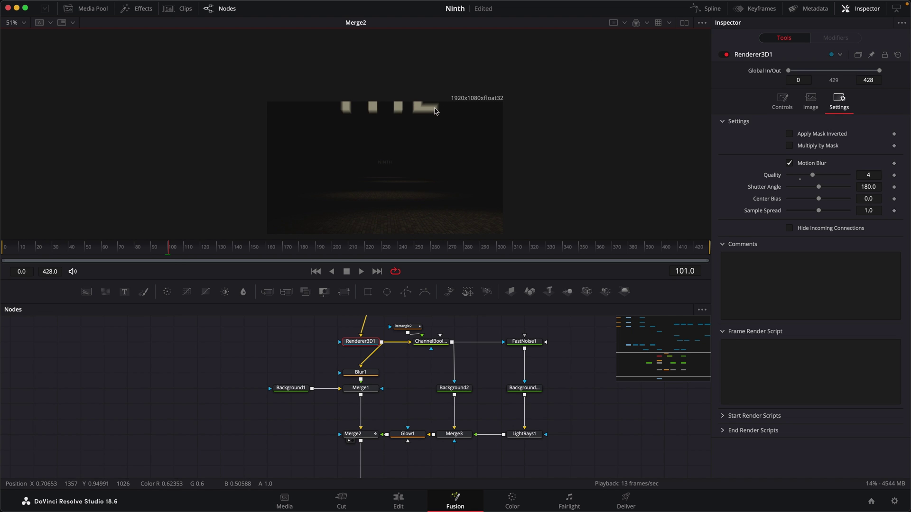
{"action": "left_click_drag", "start_coordinate": [169, 250], "coordinate": [112, 255]}
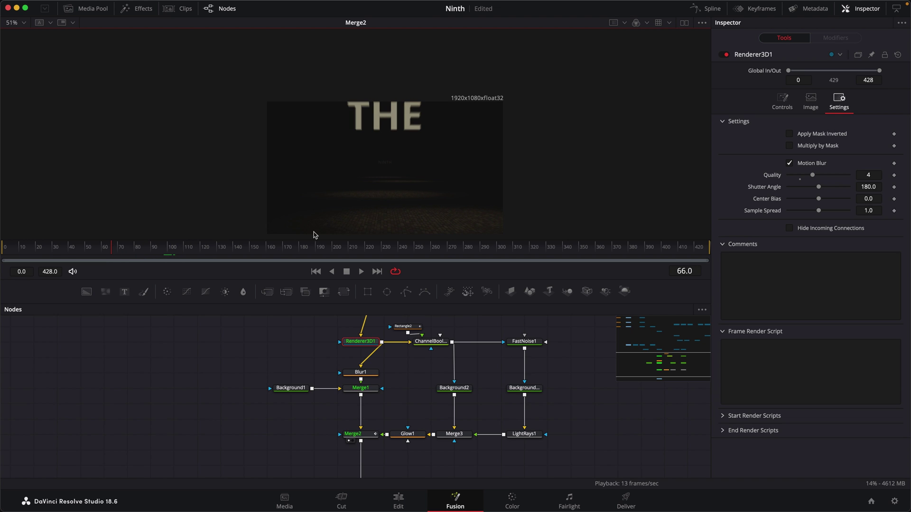
{"action": "left_click_drag", "start_coordinate": [413, 163], "coordinate": [380, 141]}
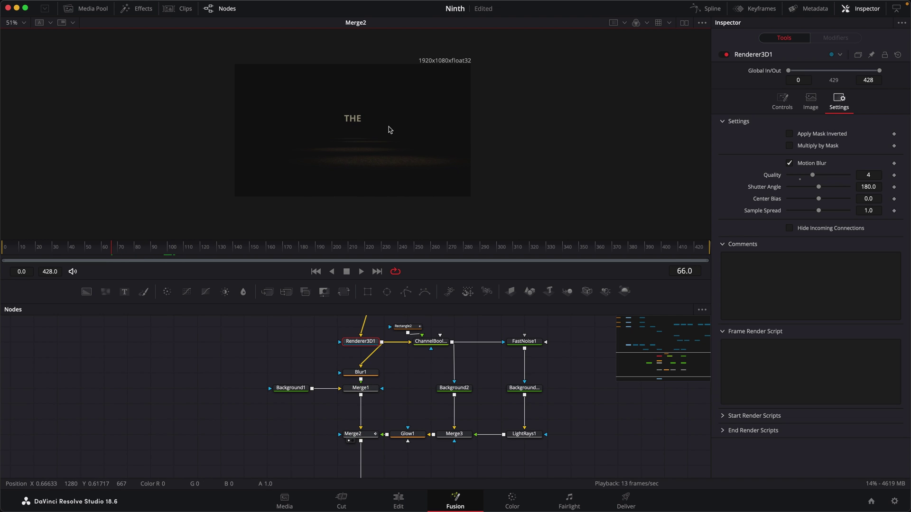
{"action": "left_click_drag", "start_coordinate": [485, 358], "coordinate": [464, 417]}
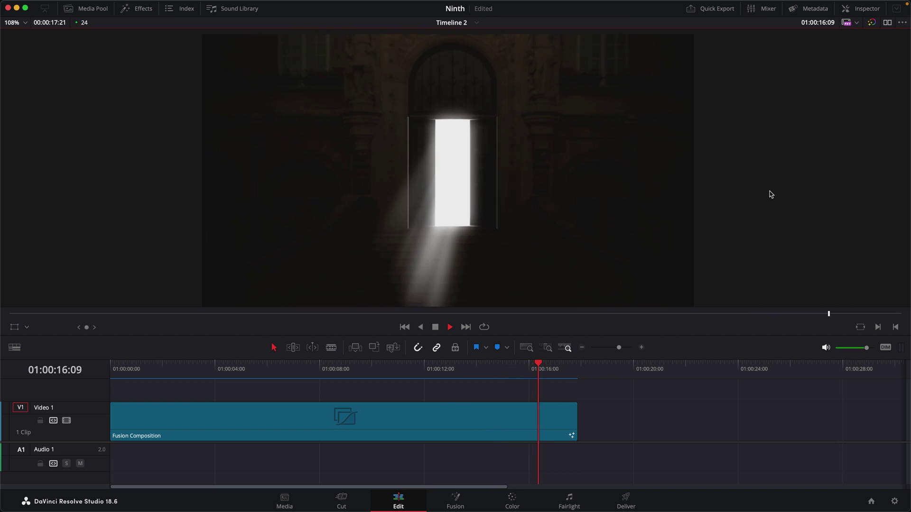
Step: Scrub through the door opening on the Edit page's timeline and play the clip, examining the edges around the door
{"action": "left_click_drag", "start_coordinate": [576, 366], "coordinate": [536, 365]}
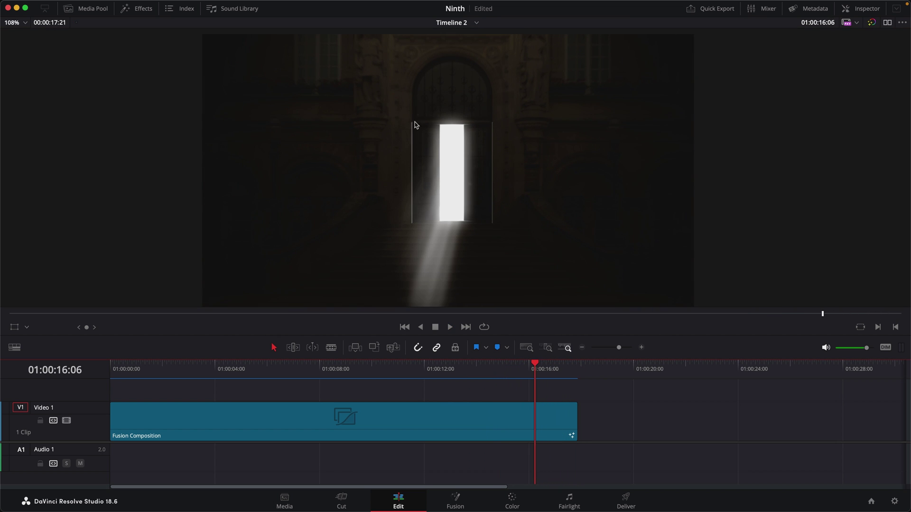
{"action": "mouse_move", "coordinate": [532, 368]}
{"action": "left_mouse_down"}
{"action": "mouse_move", "coordinate": [507, 369]}
{"action": "mouse_move", "coordinate": [545, 376]}
{"action": "mouse_move", "coordinate": [484, 371]}
{"action": "mouse_move", "coordinate": [542, 379]}
{"action": "left_mouse_up"}
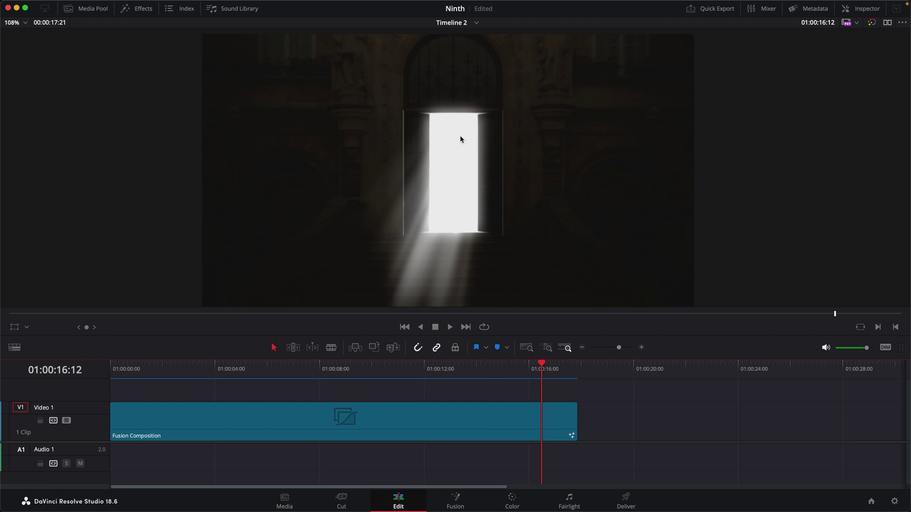
{"action": "left_click_drag", "start_coordinate": [545, 375], "coordinate": [93, 363]}
{"action": "left_click", "coordinate": [449, 327]}
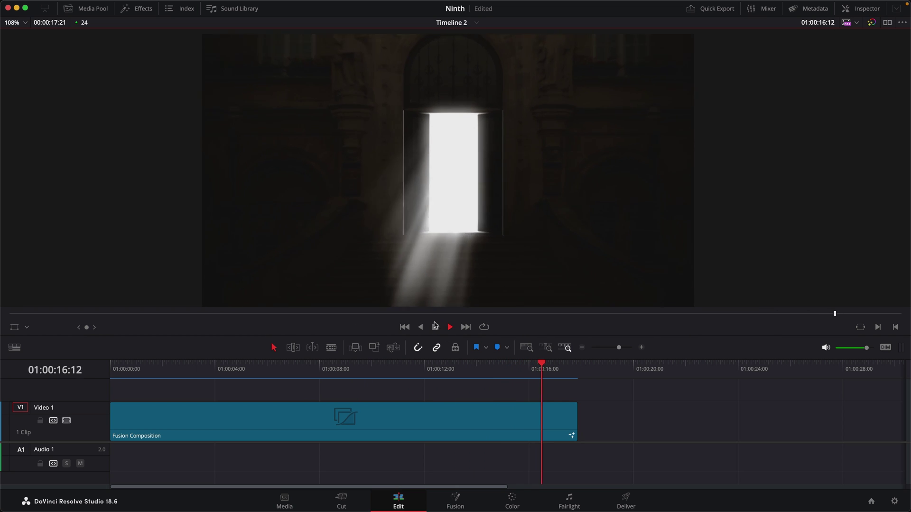
{"action": "key", "text": "space"}
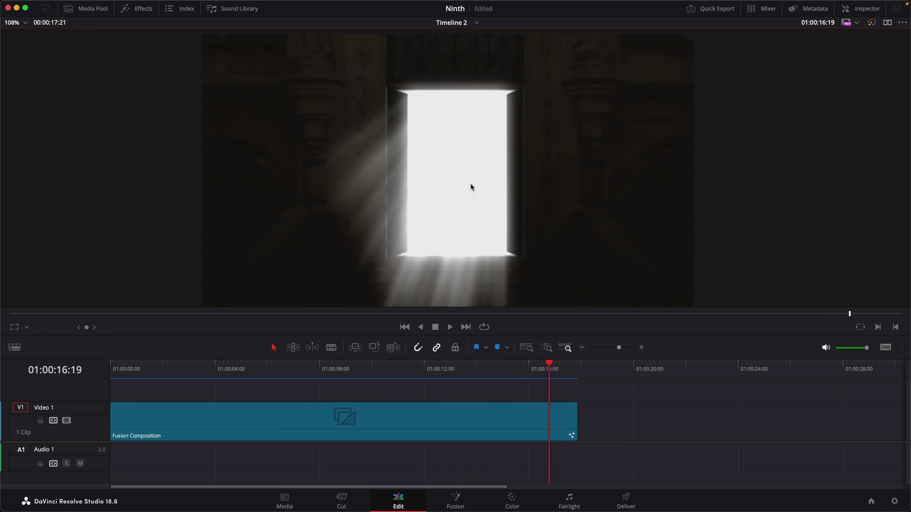
Step: Return to the Fusion composition and feed the ChannelBooleans node from a separate Renderer3D2 connected to Merge3D1, leaving Renderer3D1 for Blur1
{"action": "left_click", "coordinate": [457, 498]}
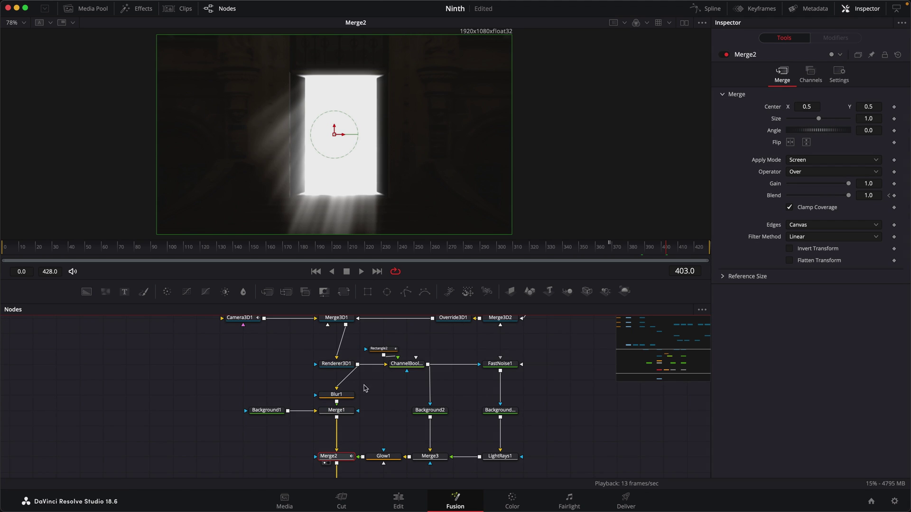
{"action": "left_click_drag", "start_coordinate": [379, 392], "coordinate": [352, 422]}
{"action": "left_click_drag", "start_coordinate": [352, 379], "coordinate": [405, 362]}
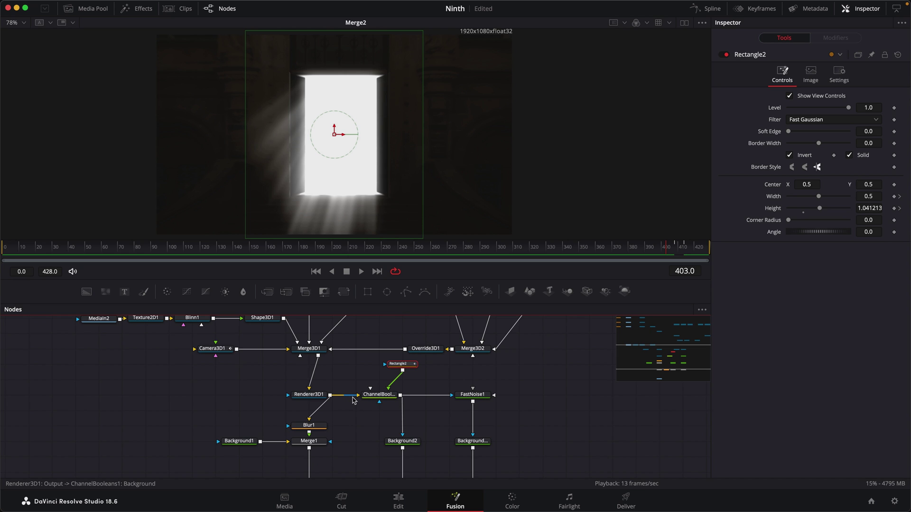
{"action": "key", "text": "super+z"}
{"action": "left_click_drag", "start_coordinate": [406, 343], "coordinate": [379, 395]}
{"action": "left_click", "coordinate": [347, 383]}
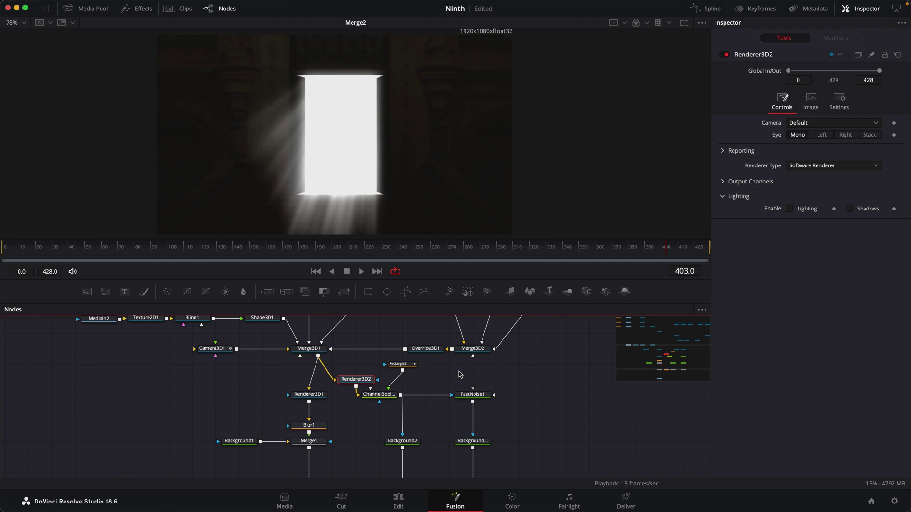
Step: Space the light-ray nodes away from the main branch and check the door in Merge2 from frame 397 back to 381
{"action": "scroll", "coordinate": [484, 379], "scroll_direction": "down", "scroll_amount": 2}
{"action": "left_click_drag", "start_coordinate": [494, 358], "coordinate": [362, 473]}
{"action": "left_click_drag", "start_coordinate": [396, 451], "coordinate": [452, 452]}
{"action": "mouse_move", "coordinate": [414, 366]}
{"action": "left_mouse_down"}
{"action": "mouse_move", "coordinate": [377, 378]}
{"action": "mouse_move", "coordinate": [413, 366]}
{"action": "left_mouse_up"}
{"action": "left_click_drag", "start_coordinate": [545, 364], "coordinate": [493, 421]}
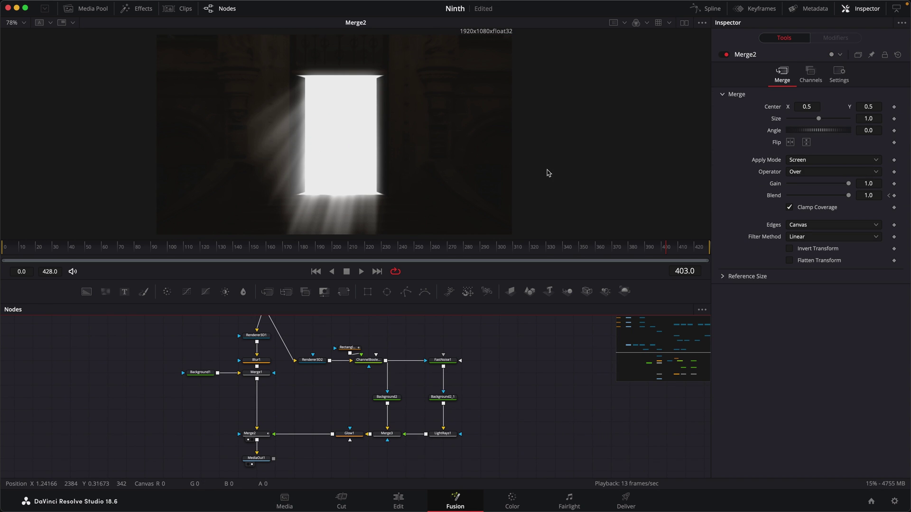
{"action": "left_click_drag", "start_coordinate": [464, 172], "coordinate": [493, 179]}
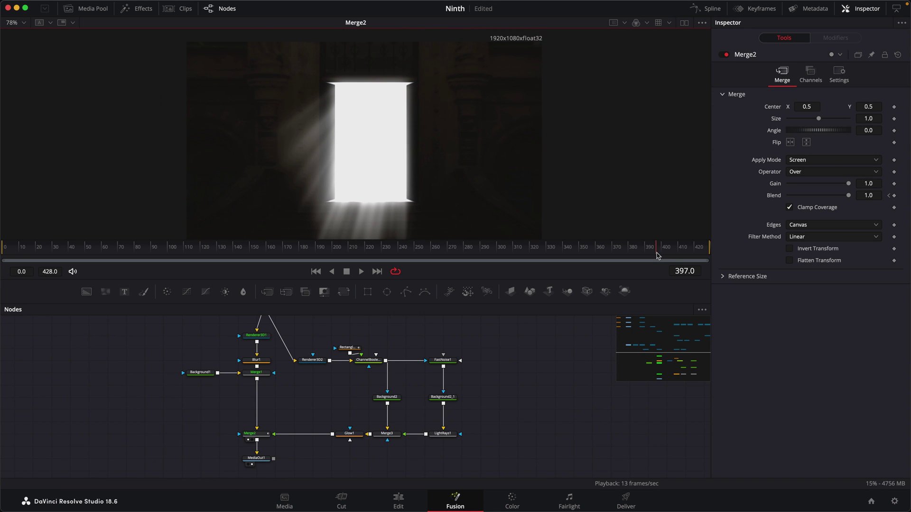
{"action": "left_click_drag", "start_coordinate": [658, 256], "coordinate": [631, 260]}
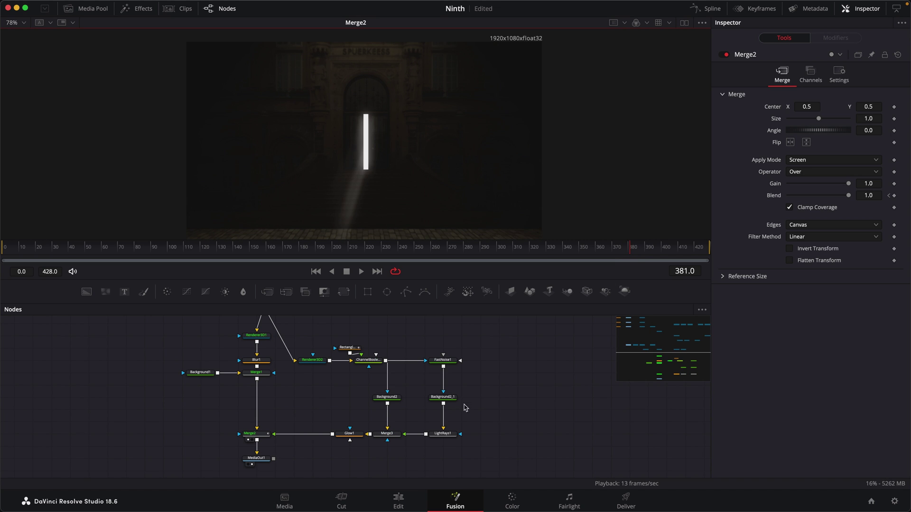
Step: Keyframe LightRays1's Position, Length 0.26 and Brightness 0.3 at frame 376
{"action": "left_click", "coordinate": [443, 433]}
{"action": "left_click", "coordinate": [633, 251]}
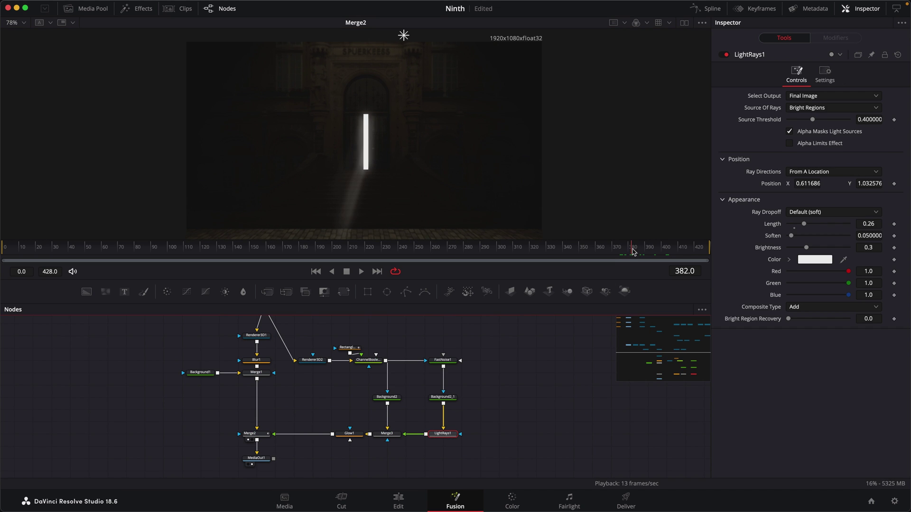
{"action": "left_click_drag", "start_coordinate": [636, 252], "coordinate": [622, 257]}
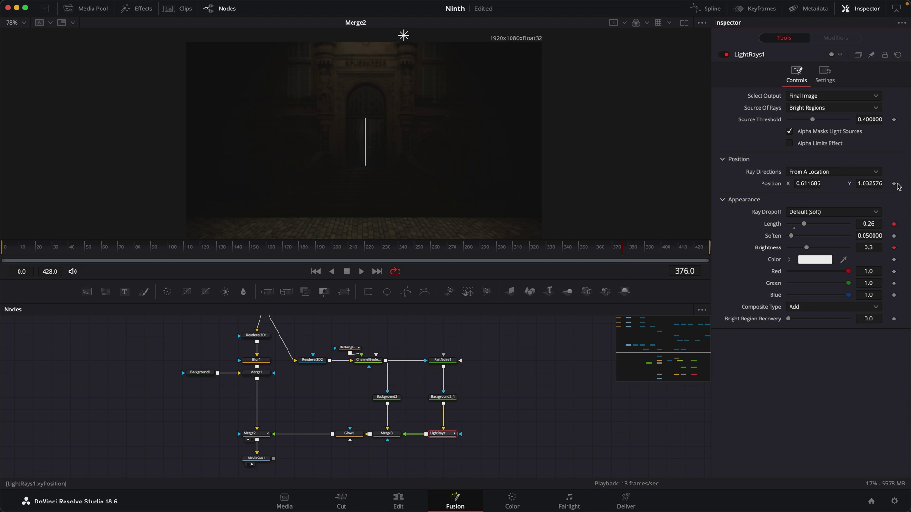
{"action": "left_click", "coordinate": [896, 184]}
Step: Keyframe LightRays1's Length at 0.559 on frame 399, checking how the rays look as the door opens
{"action": "left_click", "coordinate": [636, 253]}
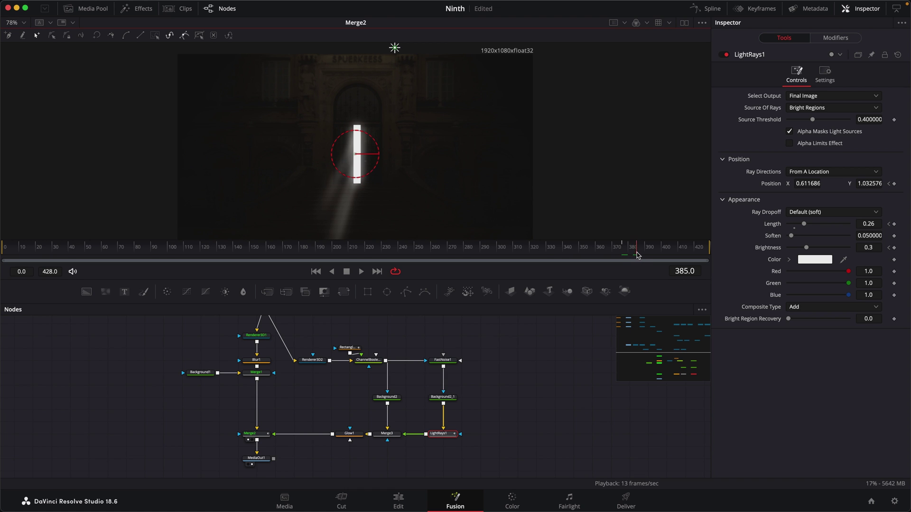
{"action": "left_click_drag", "start_coordinate": [640, 256], "coordinate": [643, 256]}
{"action": "left_click_drag", "start_coordinate": [466, 189], "coordinate": [472, 187]}
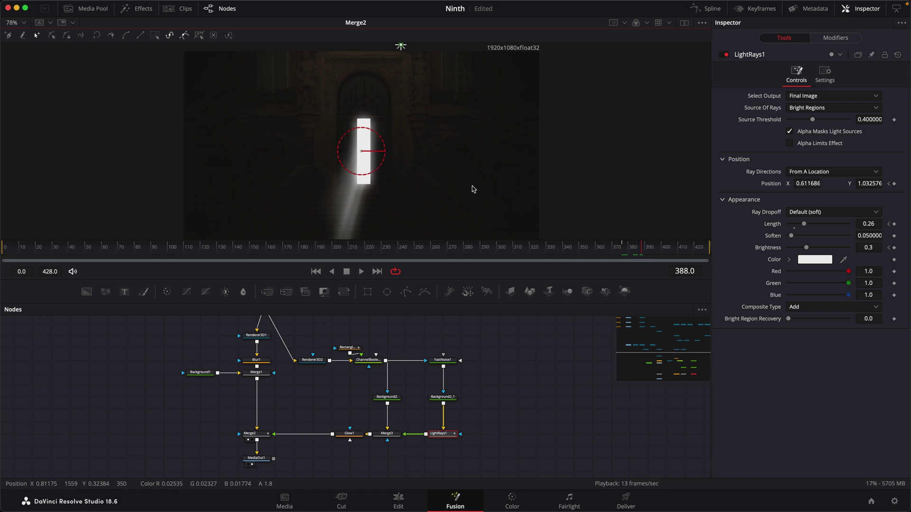
{"action": "scroll", "coordinate": [469, 195], "scroll_direction": "down", "scroll_amount": 1}
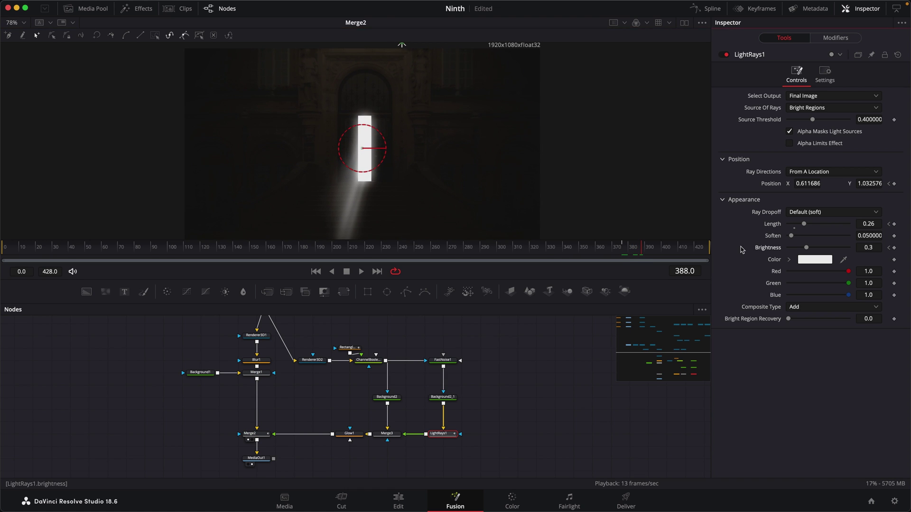
{"action": "left_click_drag", "start_coordinate": [641, 253], "coordinate": [662, 253]}
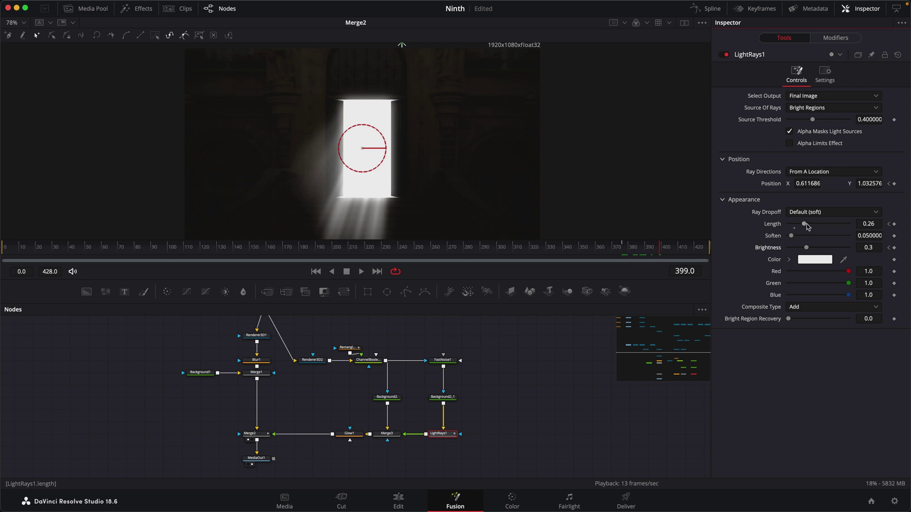
{"action": "left_click_drag", "start_coordinate": [807, 229], "coordinate": [821, 229]}
{"action": "scroll", "coordinate": [473, 183], "scroll_direction": "down", "scroll_amount": 1}
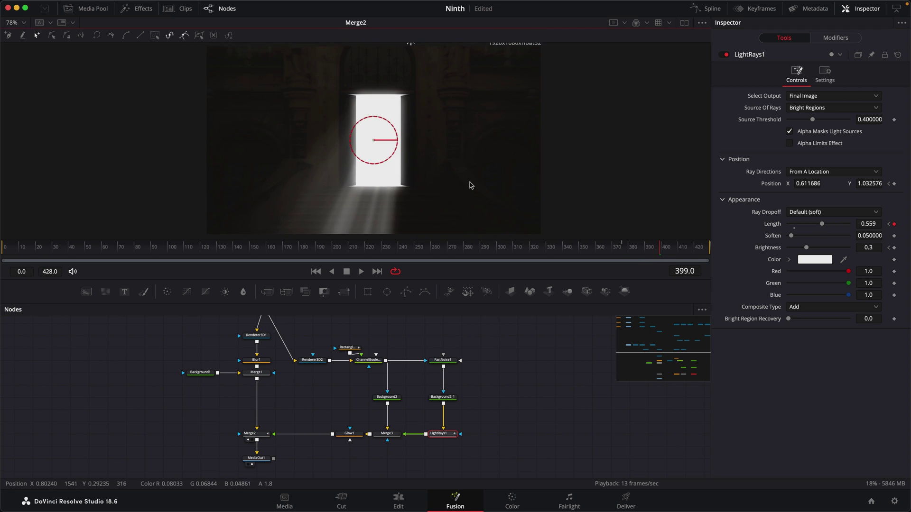
Step: Keyframe LightRays1's Position at frame 397 to about X 0.523, Y 0.743, placing the ray source at the doorway's top edge
{"action": "left_click", "coordinate": [24, 22]}
{"action": "left_click", "coordinate": [19, 31]}
{"action": "mouse_move", "coordinate": [660, 253]}
{"action": "left_mouse_down"}
{"action": "mouse_move", "coordinate": [681, 253]}
{"action": "mouse_move", "coordinate": [650, 256]}
{"action": "left_mouse_up"}
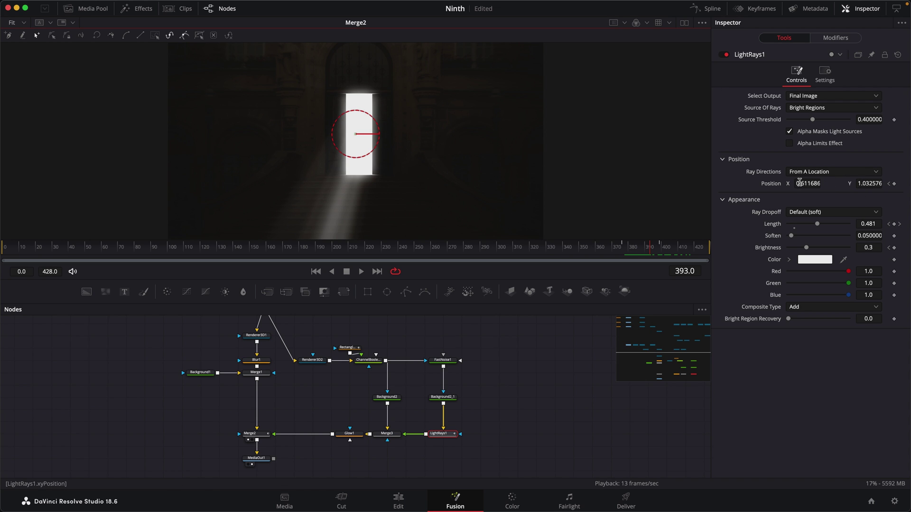
{"action": "left_click_drag", "start_coordinate": [651, 252], "coordinate": [659, 253]}
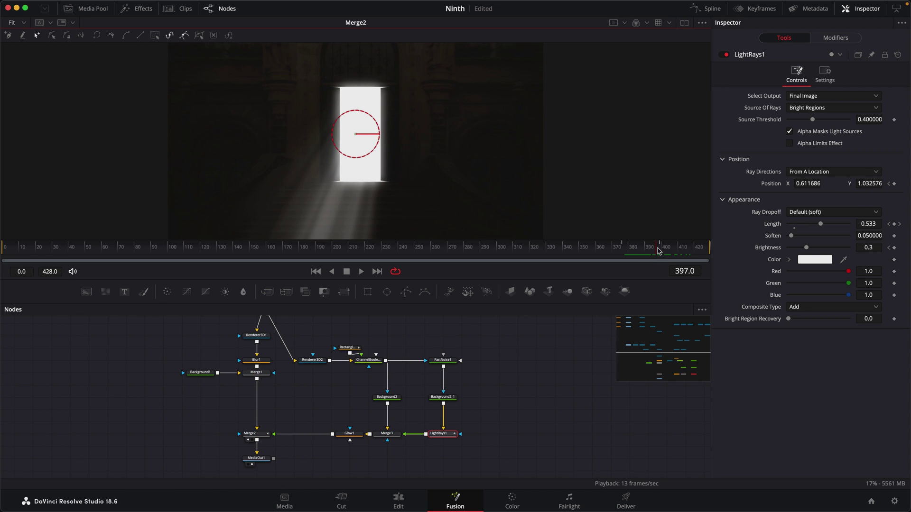
{"action": "scroll", "coordinate": [463, 199], "scroll_direction": "up", "scroll_amount": 5}
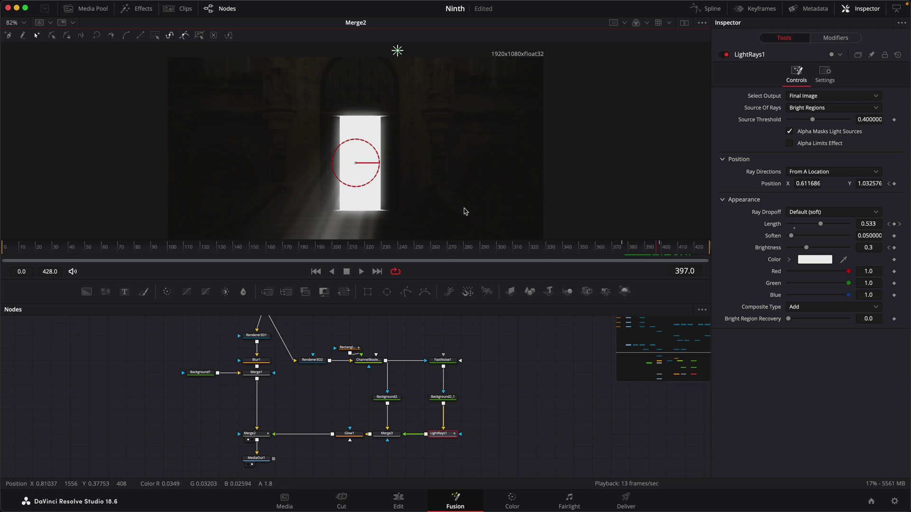
{"action": "left_click_drag", "start_coordinate": [395, 53], "coordinate": [362, 114]}
{"action": "scroll", "coordinate": [467, 66], "scroll_direction": "down", "scroll_amount": 4}
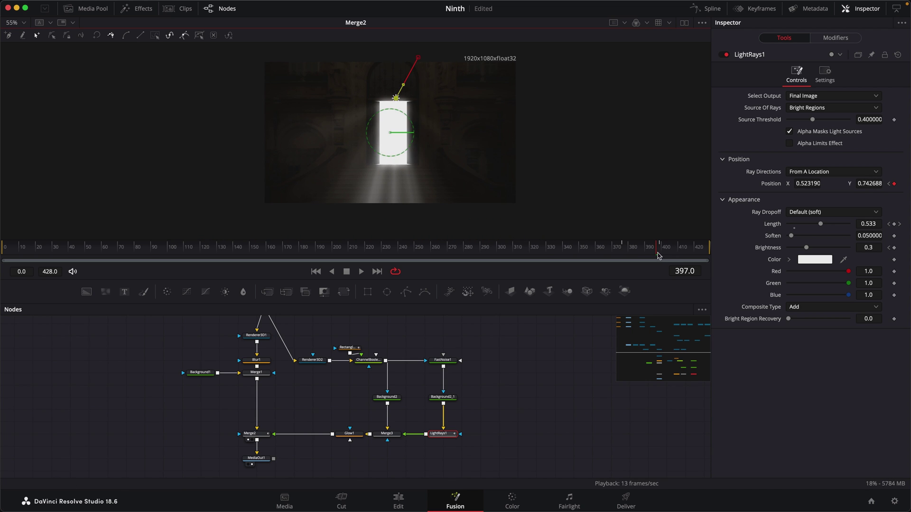
Step: Scrub back from frame 397 to check the rays, then review the composition on the Edit page from about 01:00:02:03
{"action": "mouse_move", "coordinate": [657, 256]}
{"action": "left_mouse_down"}
{"action": "mouse_move", "coordinate": [633, 265]}
{"action": "mouse_move", "coordinate": [696, 269]}
{"action": "mouse_move", "coordinate": [653, 270]}
{"action": "left_mouse_up"}
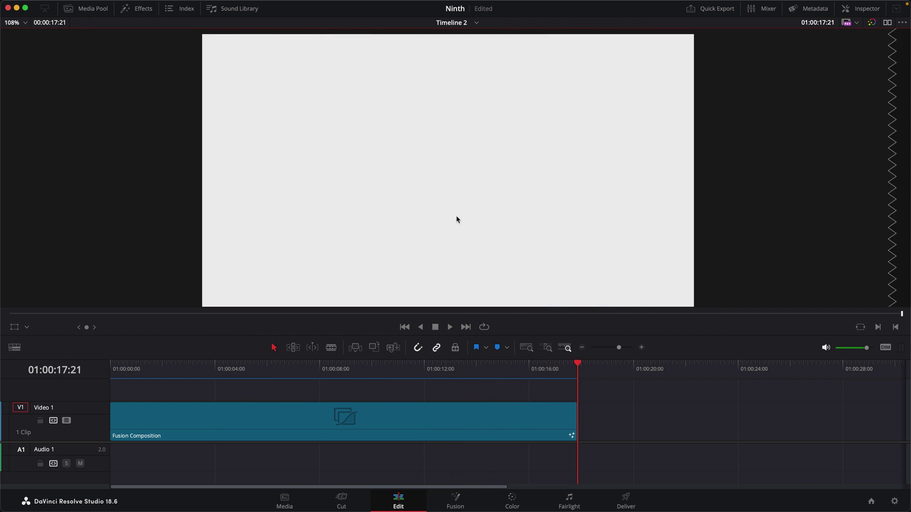
{"action": "left_click_drag", "start_coordinate": [578, 371], "coordinate": [162, 366]}
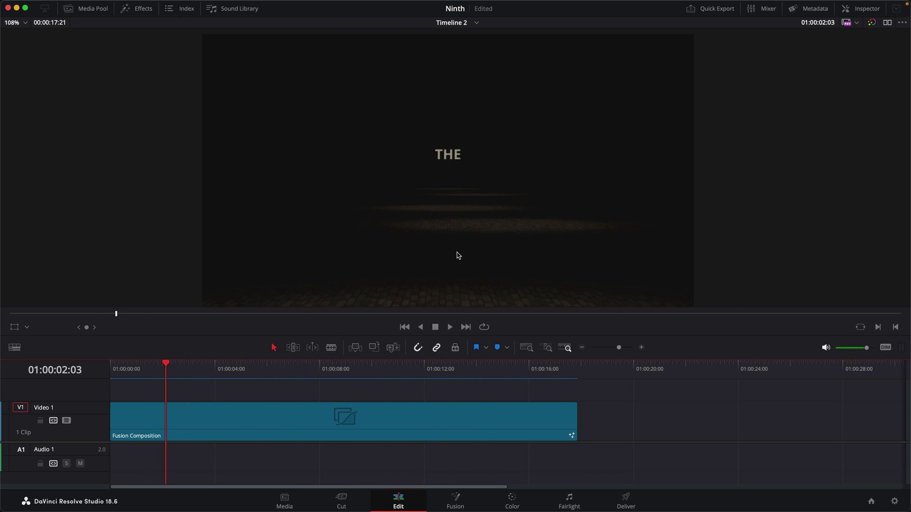